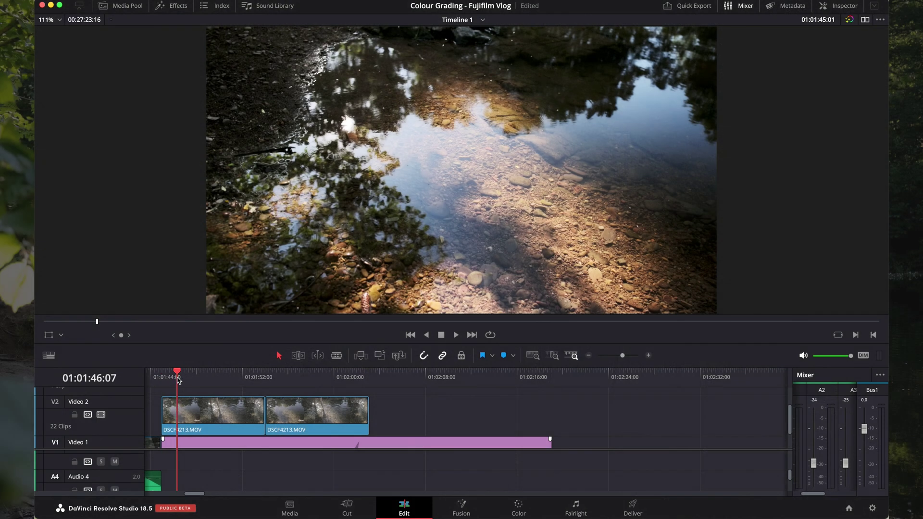
Play back the first DSCF4213.MOV clip on the edit timeline to preview its current grade.
key("space")
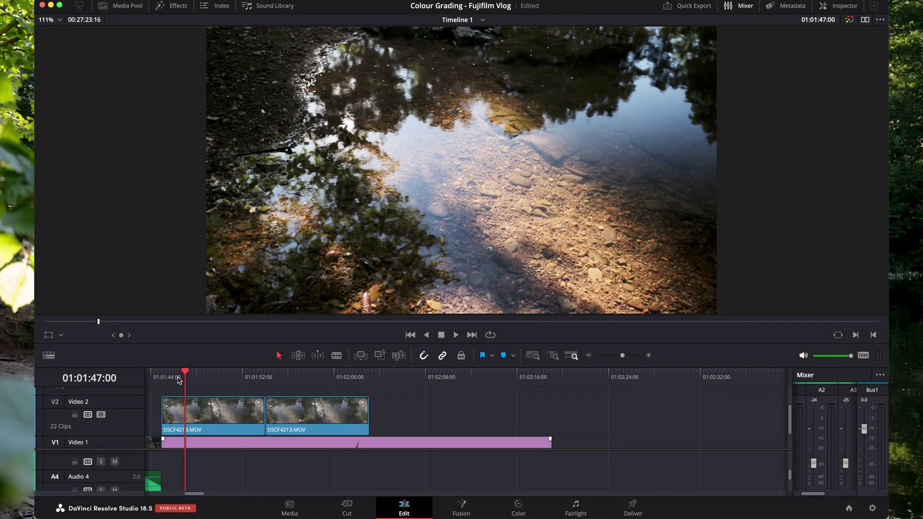
key("space")
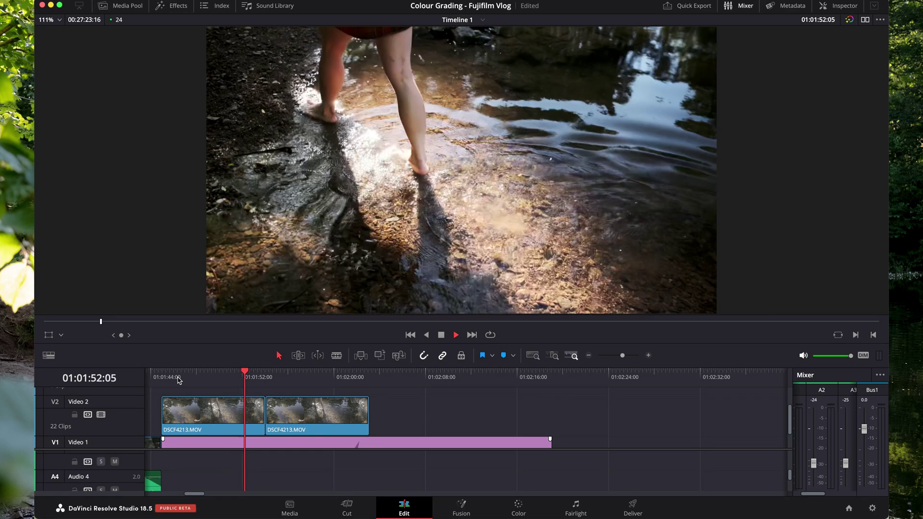
key("space")
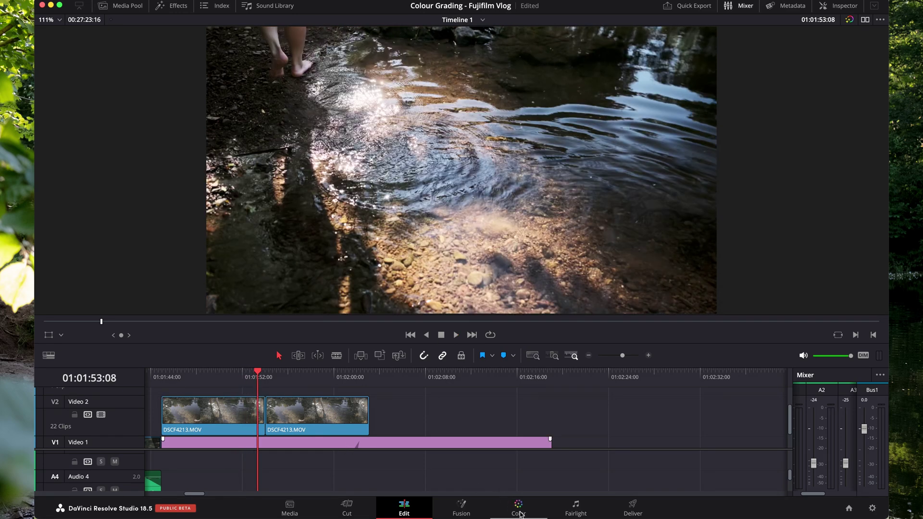
Switch to the Color page and move the playhead to 01:01:59:06 in the second DSCF4213.MOV clip.
left_click(518, 510)
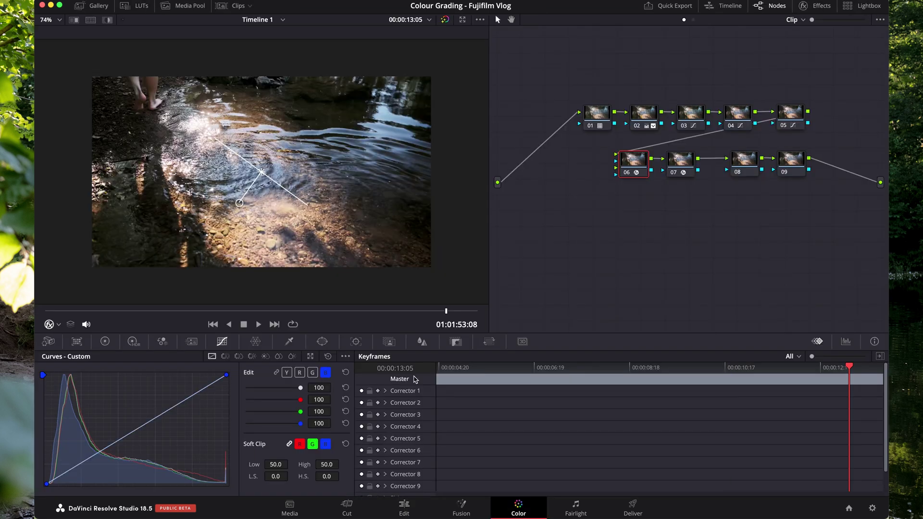
left_click(274, 325)
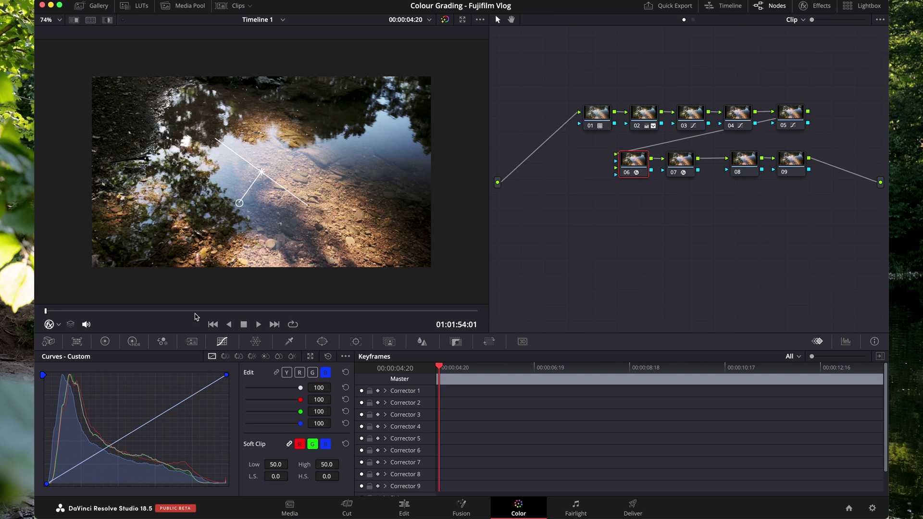
left_click_drag(185, 311, 294, 310)
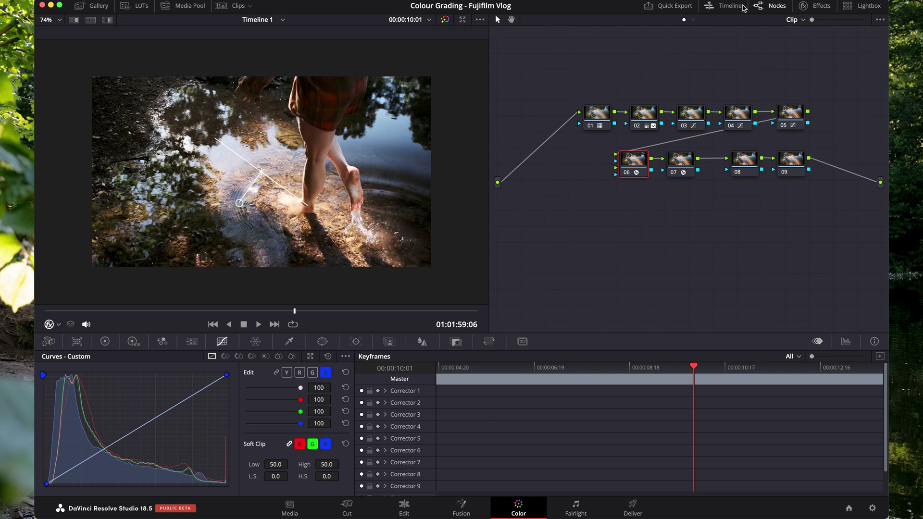
Show and hide the node graph, the effects settings and the timeline strip to review the grading workspace.
left_click(778, 12)
left_click(779, 13)
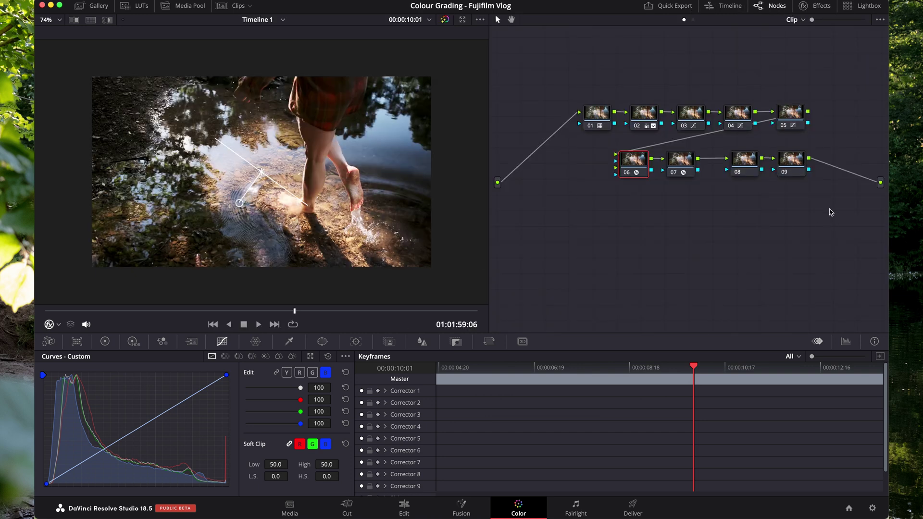
left_click(785, 6)
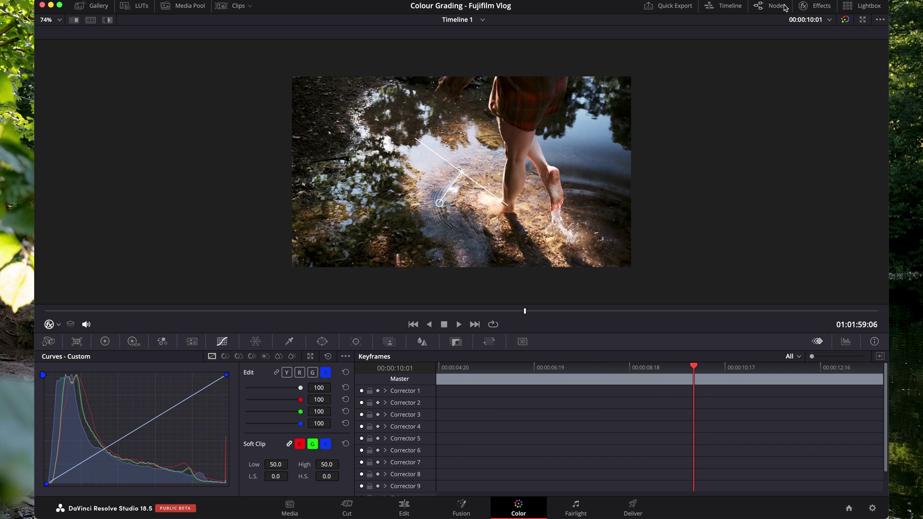
left_click(785, 7)
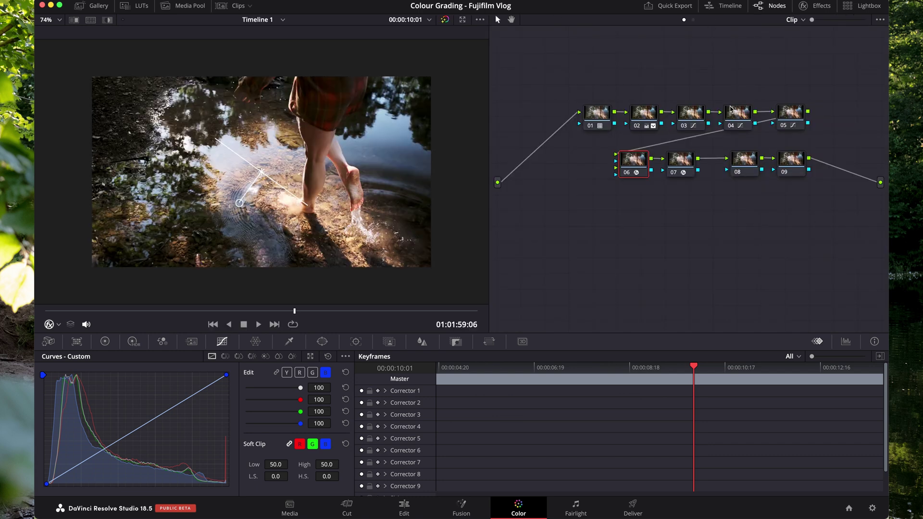
left_click(811, 6)
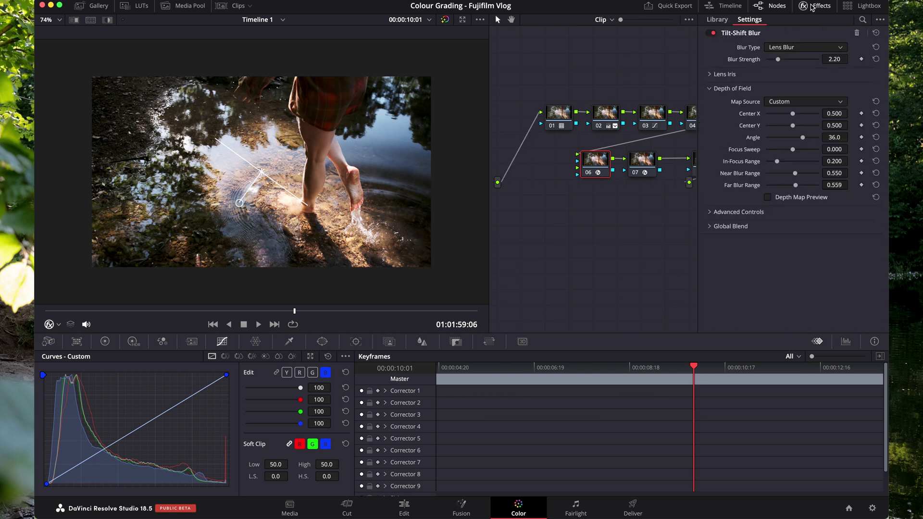
left_click(811, 7)
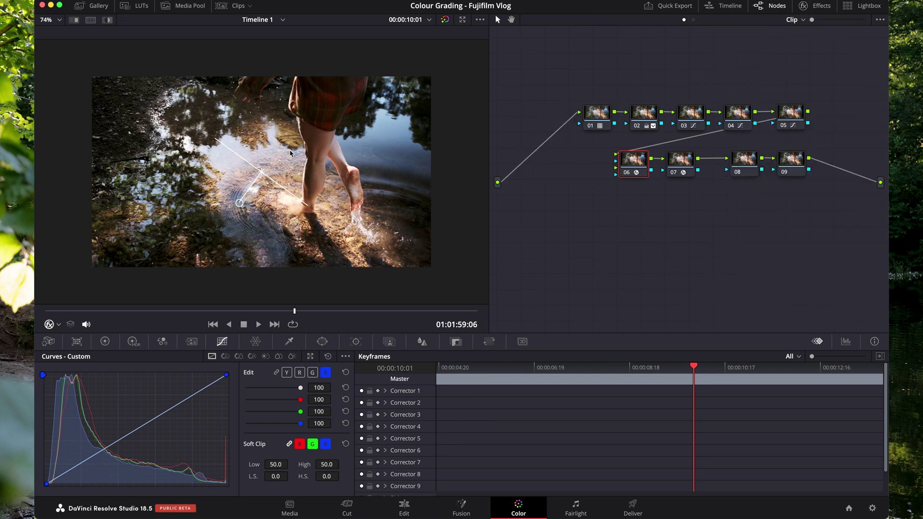
left_click_drag(683, 188, 626, 172)
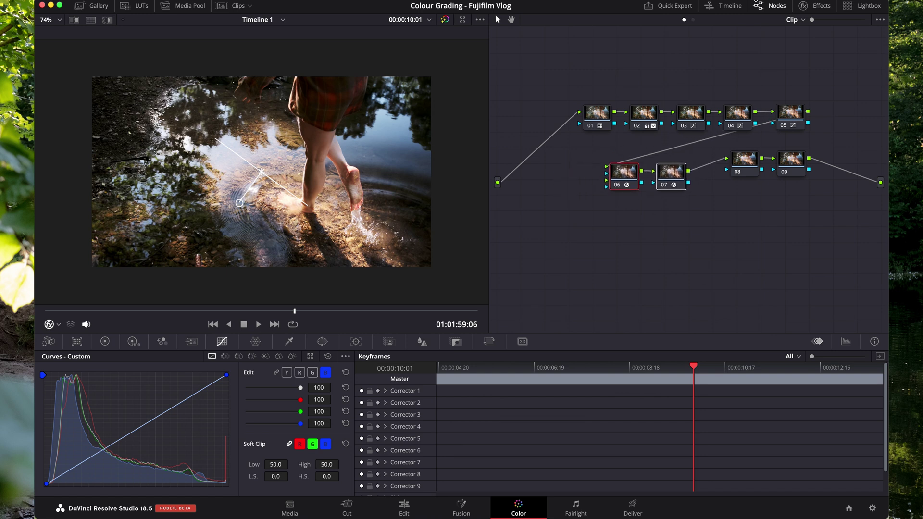
left_click(737, 8)
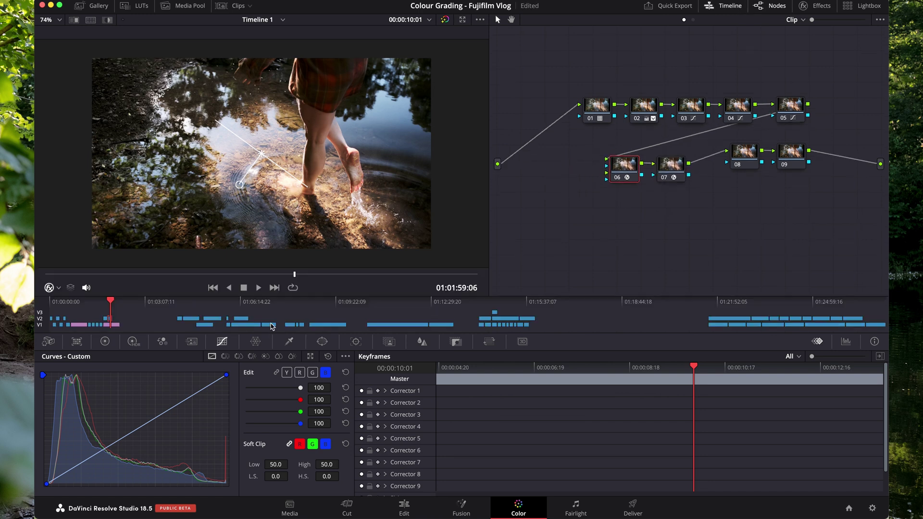
left_click(729, 3)
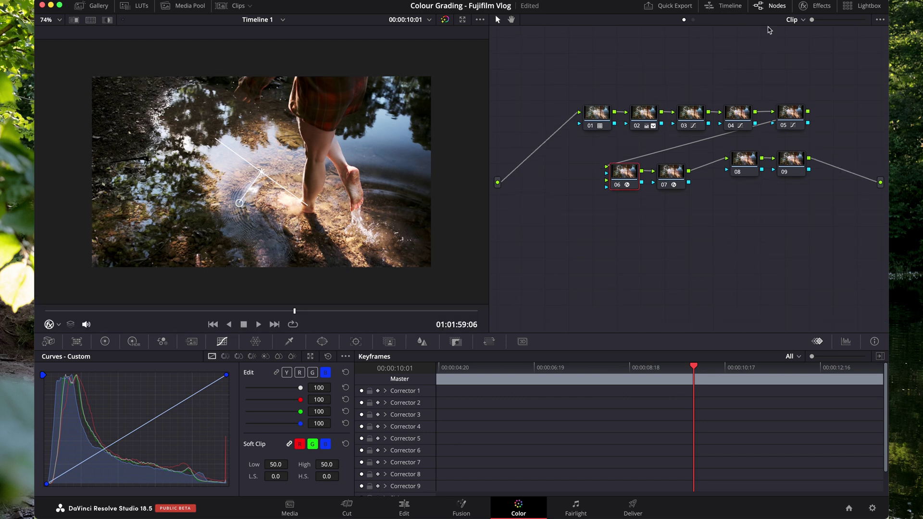
left_click(775, 7)
left_click(775, 7)
Delete nodes 02 through 09 from the clip's node graph, keeping only the first node.
left_click(283, 313)
left_click_drag(822, 218, 600, 174)
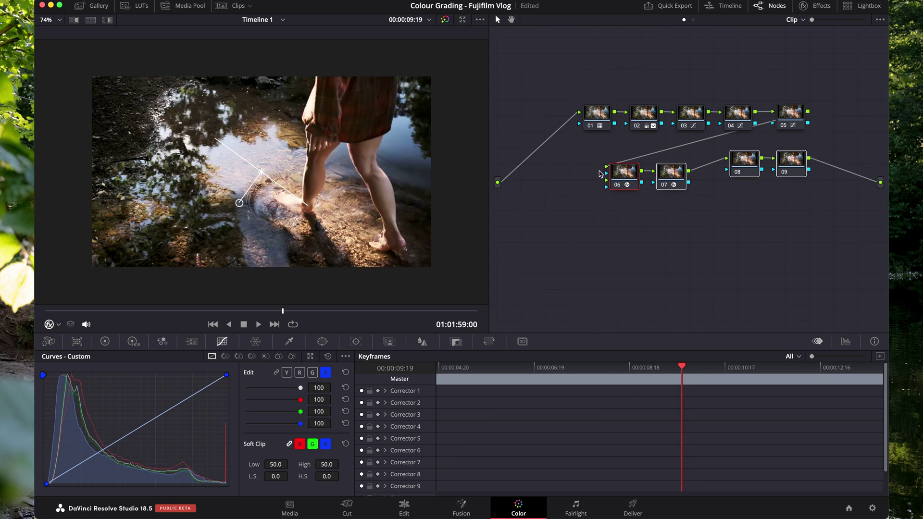
key("Delete")
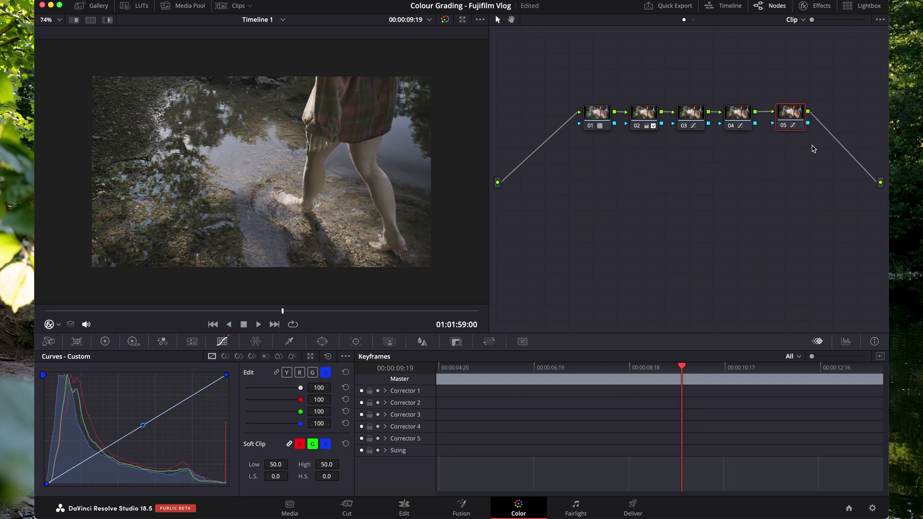
left_click_drag(771, 146, 769, 121)
key("Delete")
left_click(746, 118)
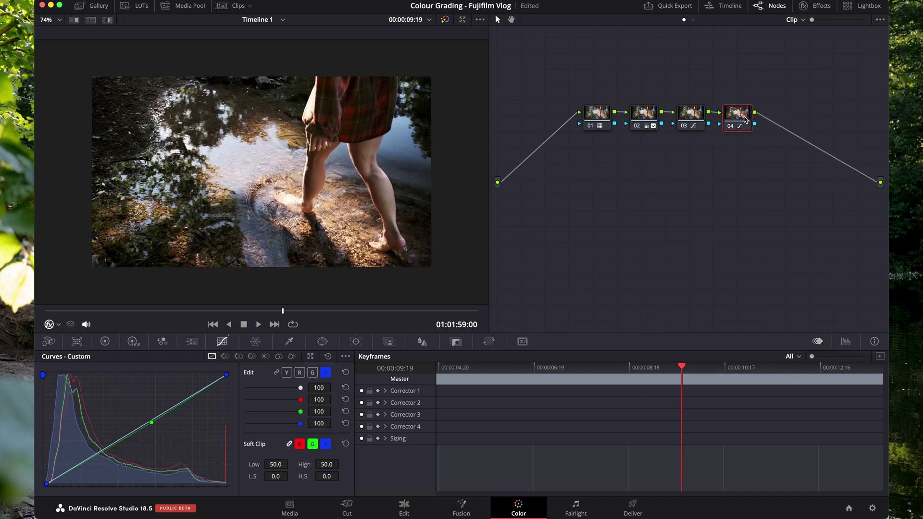
key("Delete")
key("Delete")
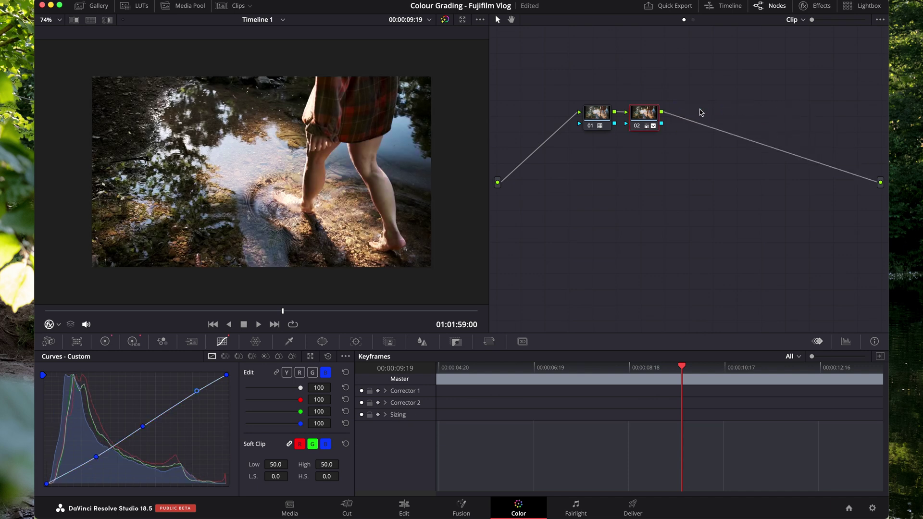
key("Delete")
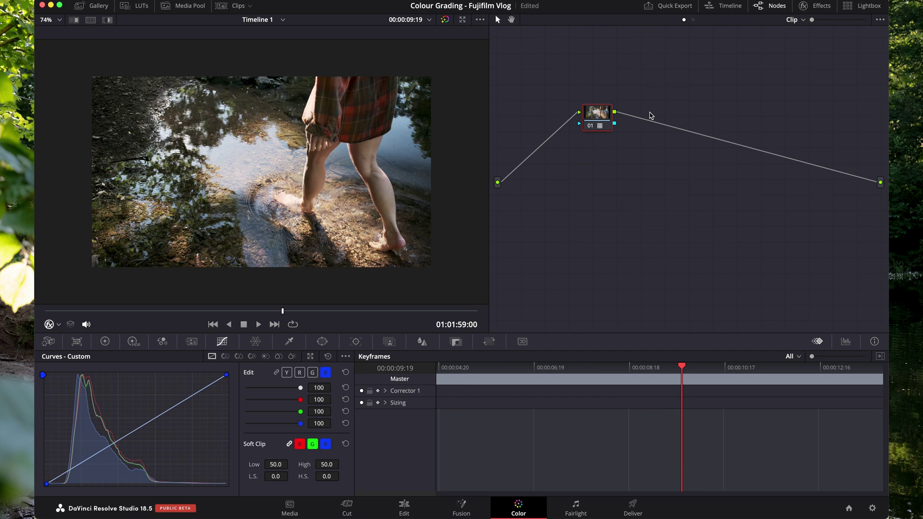
Reset the grade of node 01 and move the playhead to 01:01:59:17.
right_click(605, 117)
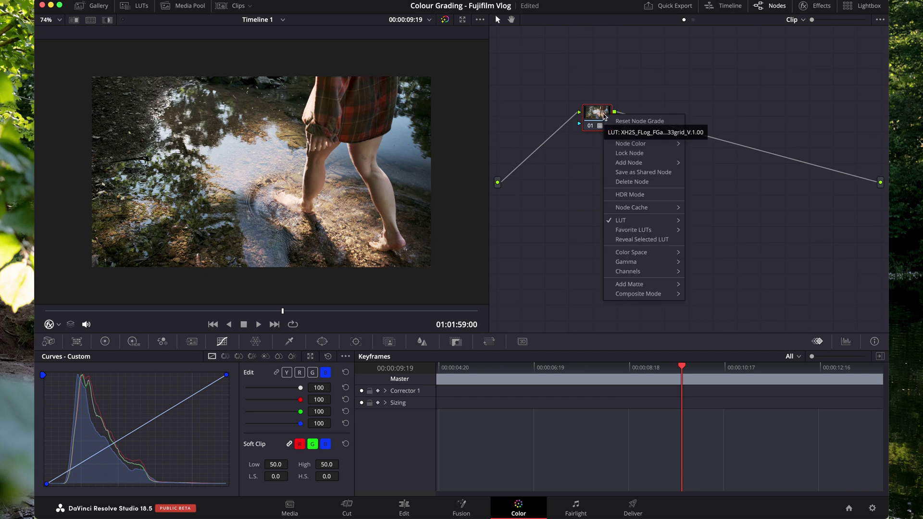
left_click(616, 119)
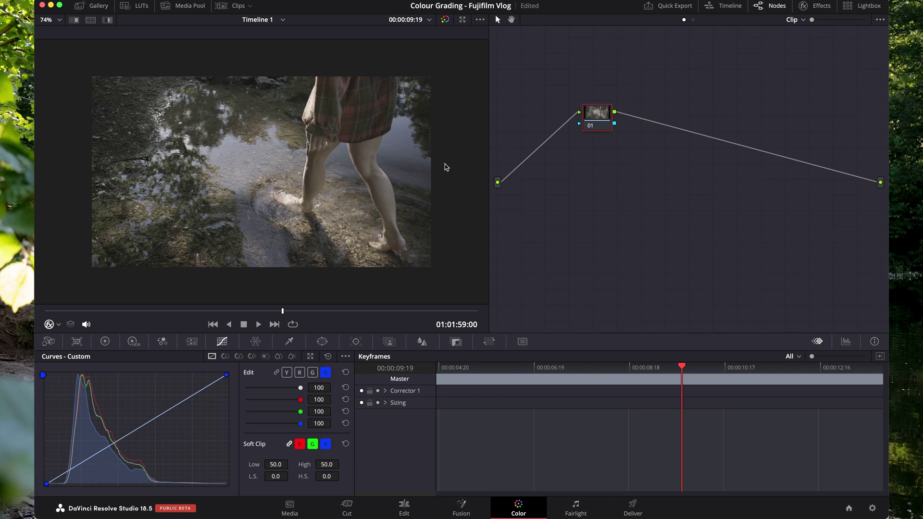
left_click_drag(134, 312, 316, 307)
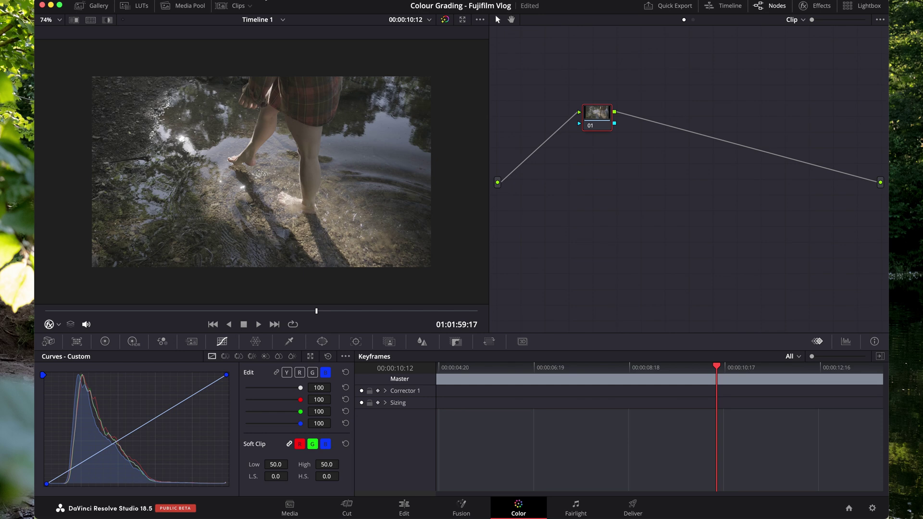
Try the X-H2S WDR BT.709 LUT on node 01 and replace it with the second LUT in the X-H2S folder.
left_click(140, 12)
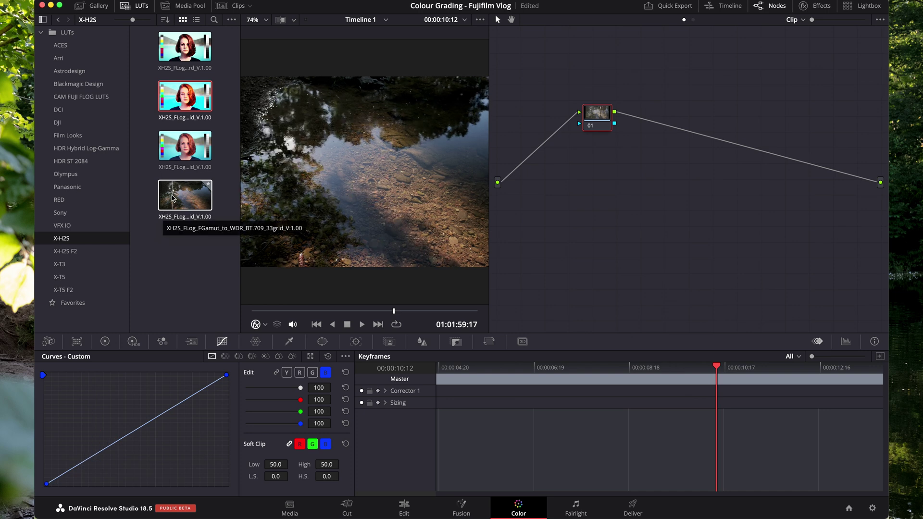
double_click(173, 197)
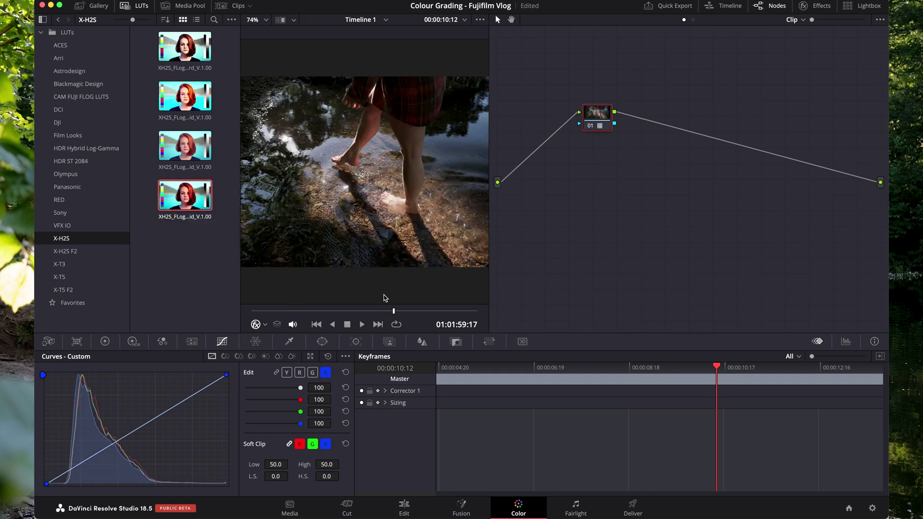
mouse_move(393, 312)
left_mouse_down()
mouse_move(340, 310)
mouse_move(393, 313)
left_mouse_up()
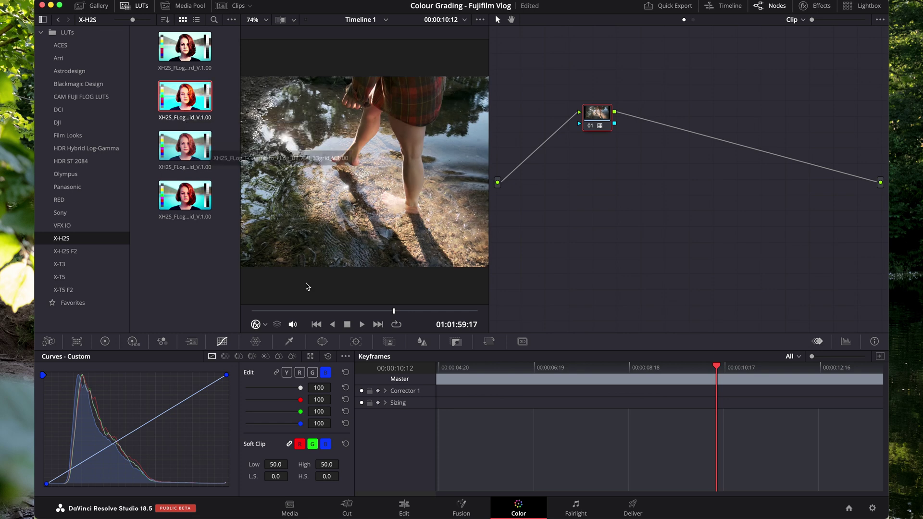
left_click(146, 9)
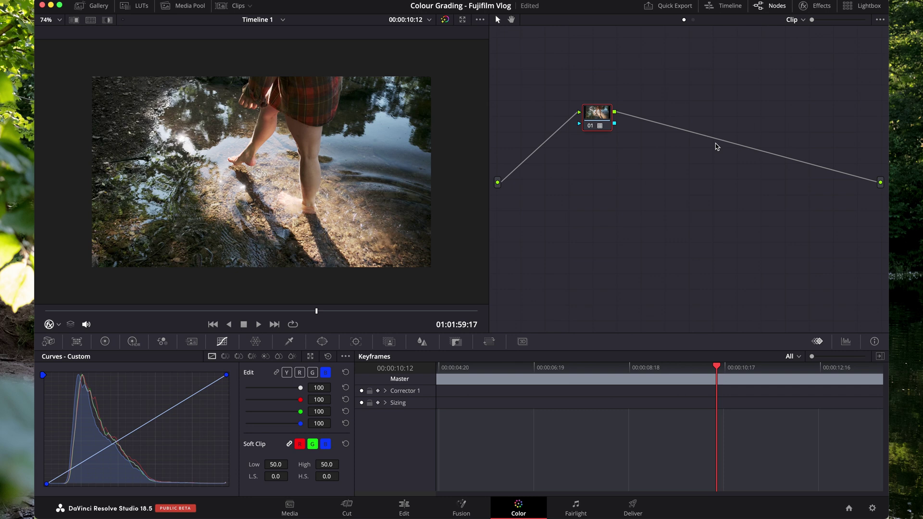
Add six serial nodes after node 01 to build a chain of seven nodes.
key("alt+s")
key("alt+s")
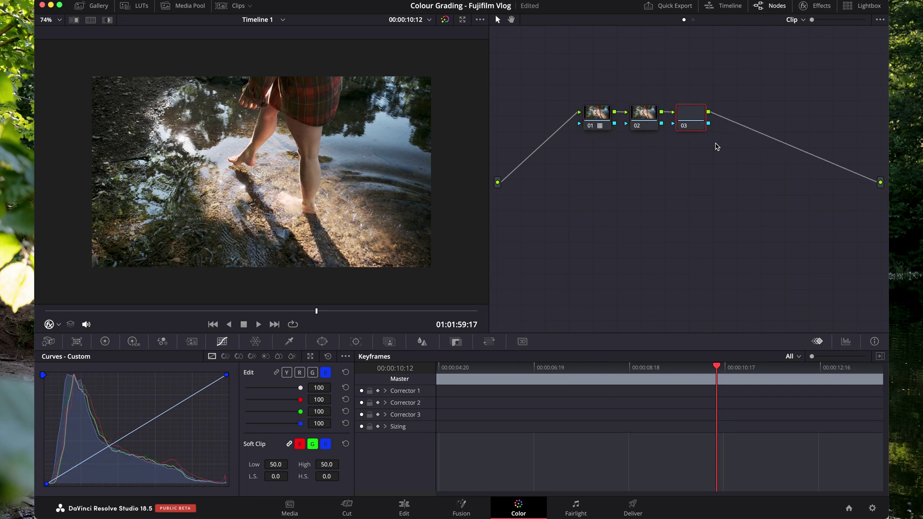
key("alt+s")
key("alt+s")
key("alt+s")
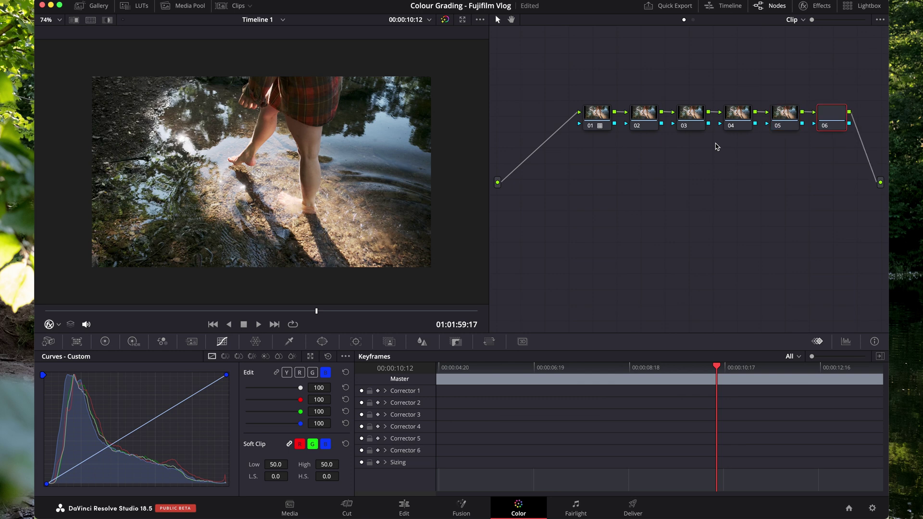
key("alt+s")
Arrange nodes 06 and 07 side by side in a second row beneath node 05.
left_click_drag(523, 153, 791, 174)
left_click_drag(827, 125, 725, 179)
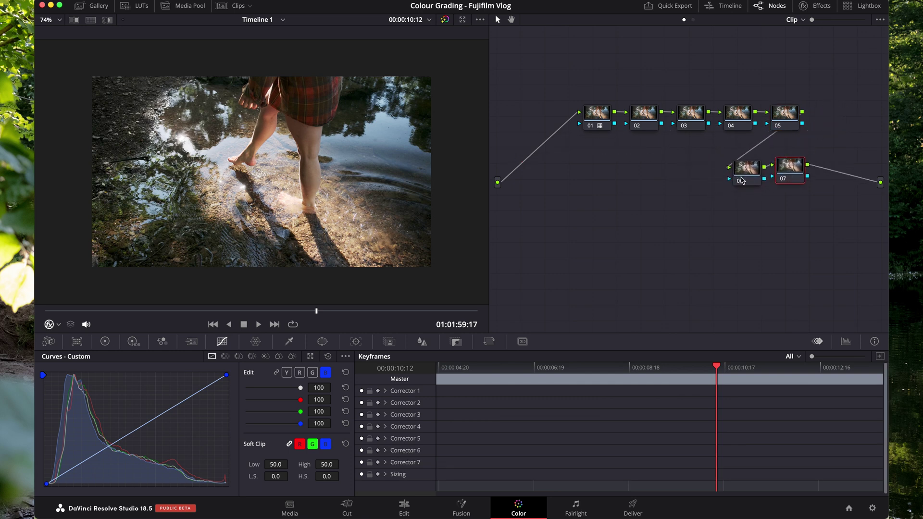
left_click_drag(790, 215, 744, 155)
left_click(752, 248)
left_click_drag(780, 213, 753, 161)
Set the color space of node 07 to Rec.709.
left_click(797, 156)
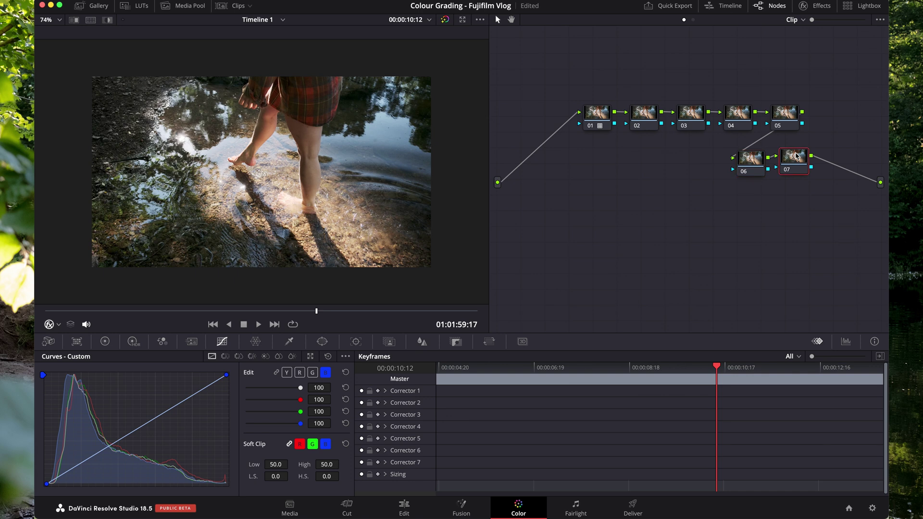
right_click(797, 156)
mouse_move(820, 281)
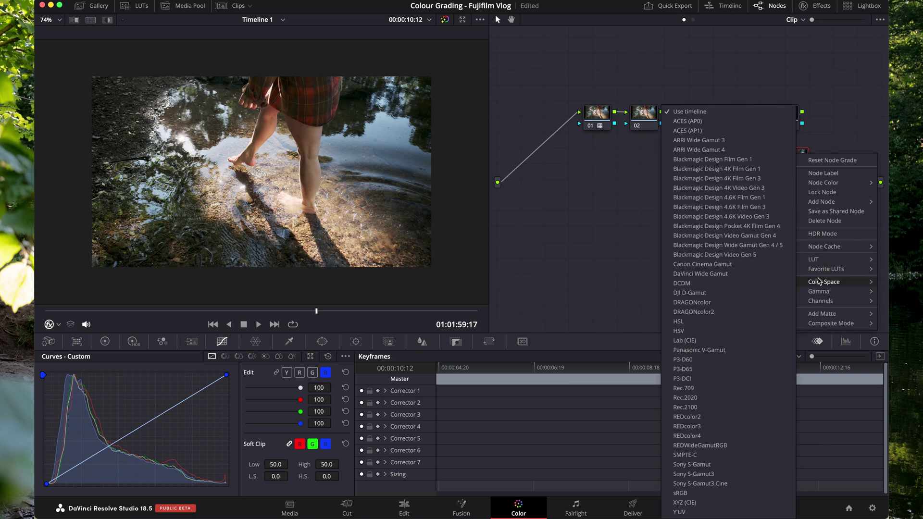
left_click(722, 388)
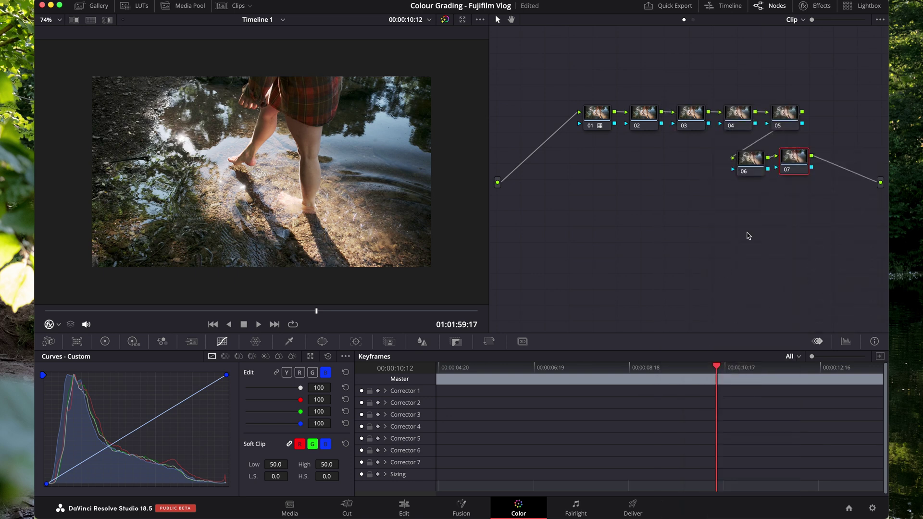
Set the gamma of node 06 to FujiFilm F-Log.
left_click(757, 169)
right_click(756, 169)
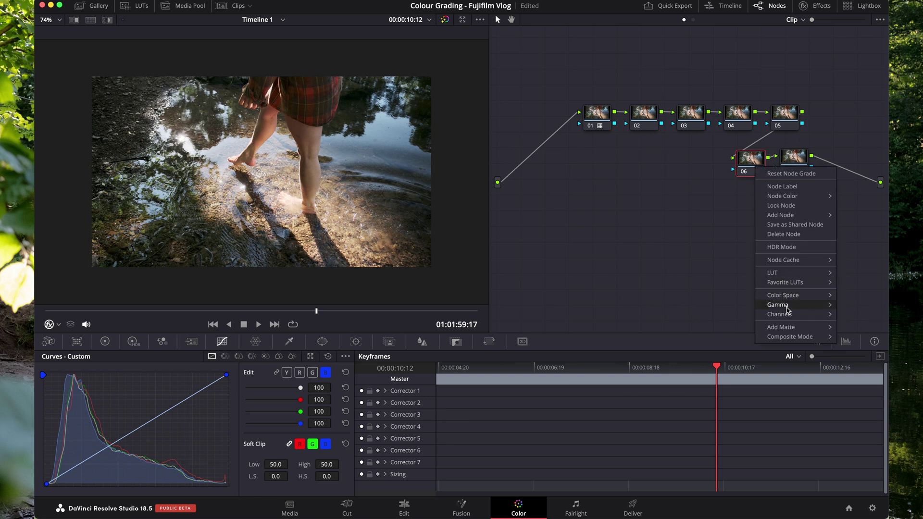
mouse_move(788, 310)
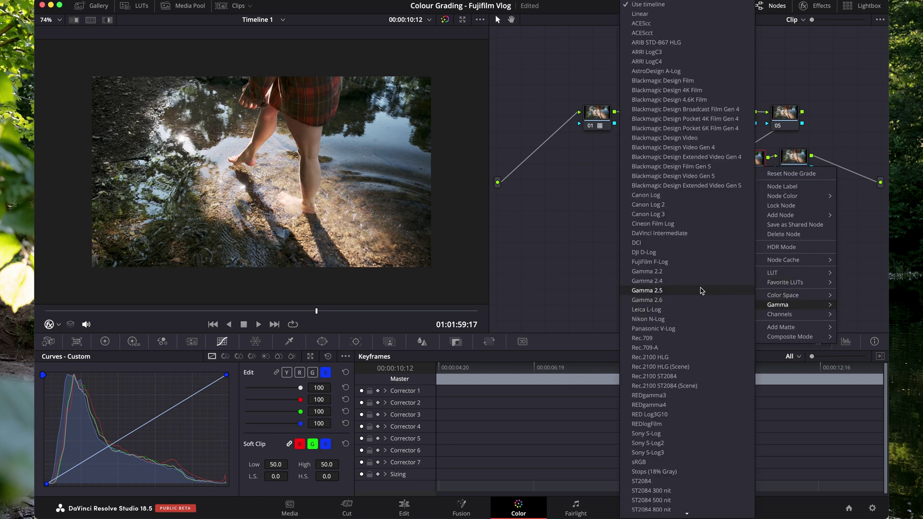
left_click(678, 262)
Reapply FujiFilm F-Log as the gamma of node 06.
right_click(751, 165)
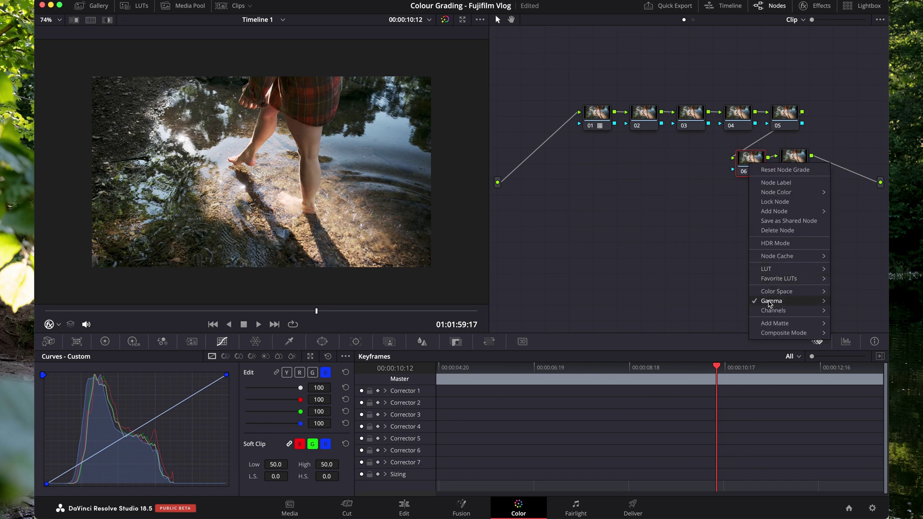
left_click(667, 262)
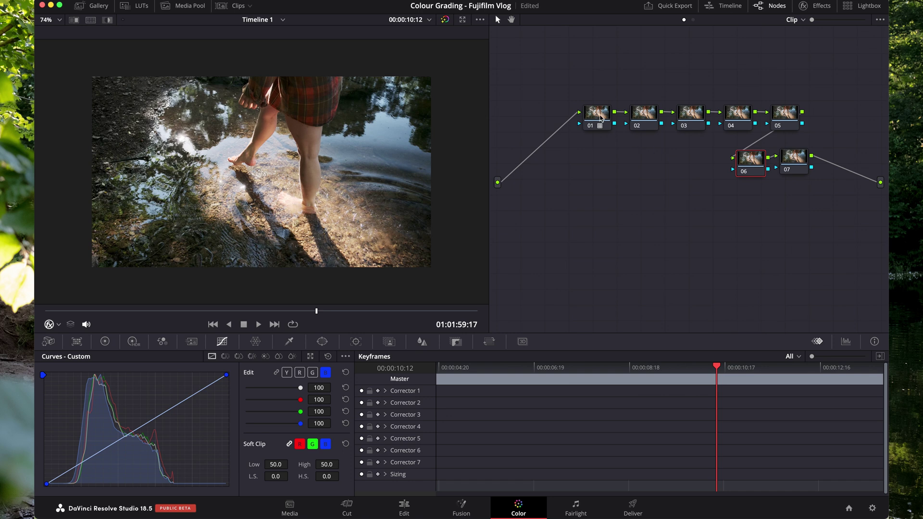
Move node 01 toward the source input and node 02 closer to it, leaving more room between the nodes.
left_click(601, 118)
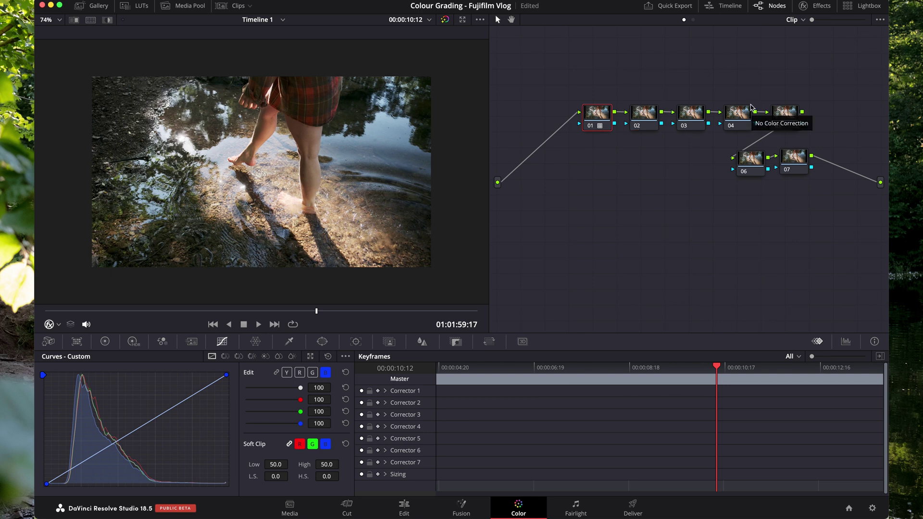
left_click_drag(597, 114, 544, 114)
left_click_drag(646, 122, 614, 115)
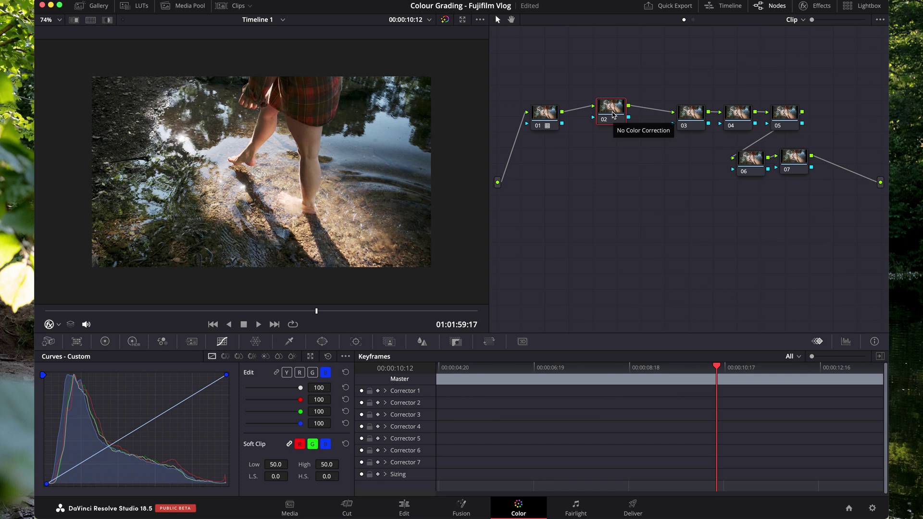
Link all channels of node 02's custom curve and add slightly lowered midtone and shadow points plus a highlight point.
left_click(277, 373)
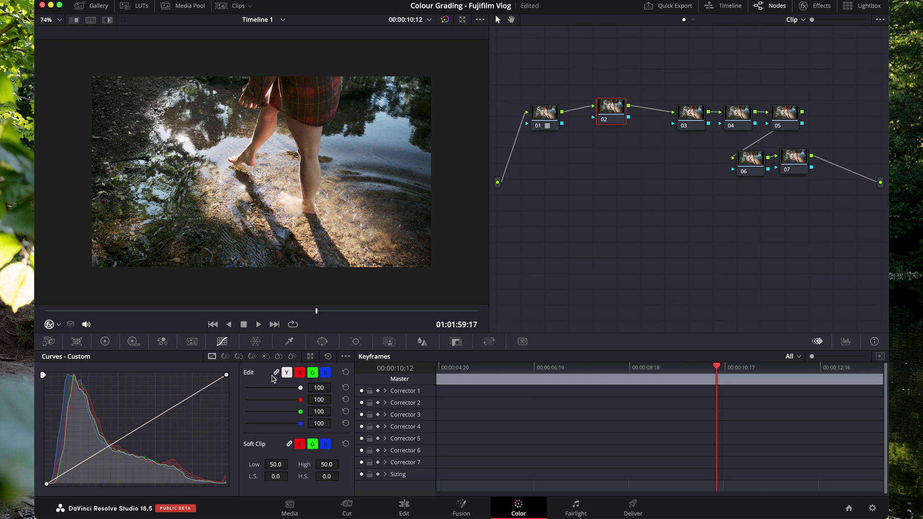
left_click(150, 422)
left_click_drag(150, 421, 152, 424)
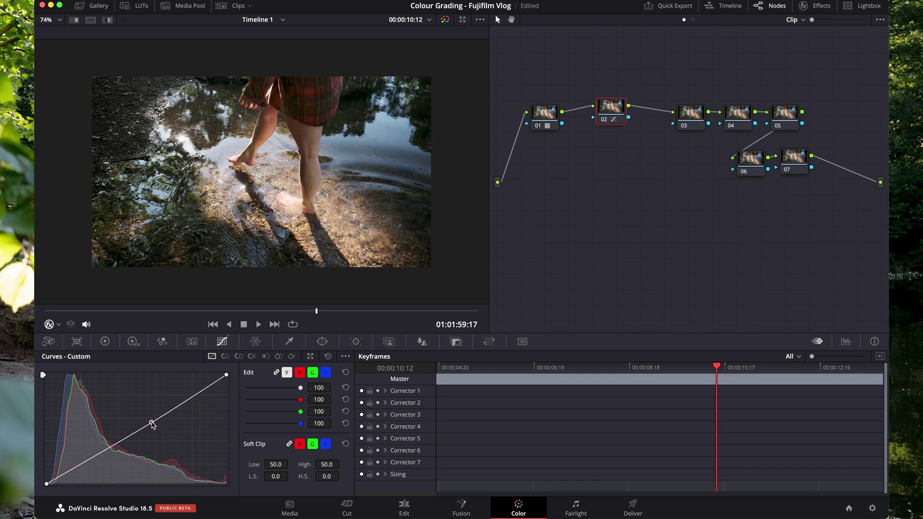
left_click_drag(98, 458, 98, 458)
mouse_move(195, 395)
left_mouse_down()
mouse_move(196, 384)
mouse_move(203, 393)
left_mouse_up()
Set node 02's HDR contrast to 1.006, pivot to 0.060 and global saturation to 1.05.
left_click(133, 343)
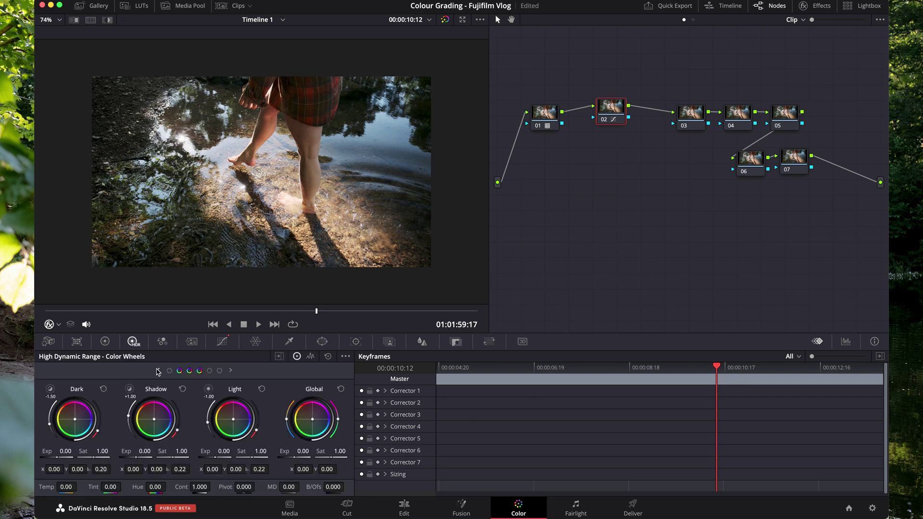
left_click_drag(199, 484, 213, 487)
left_click_drag(300, 485, 302, 487)
double_click(269, 487)
double_click(44, 487)
left_click(105, 341)
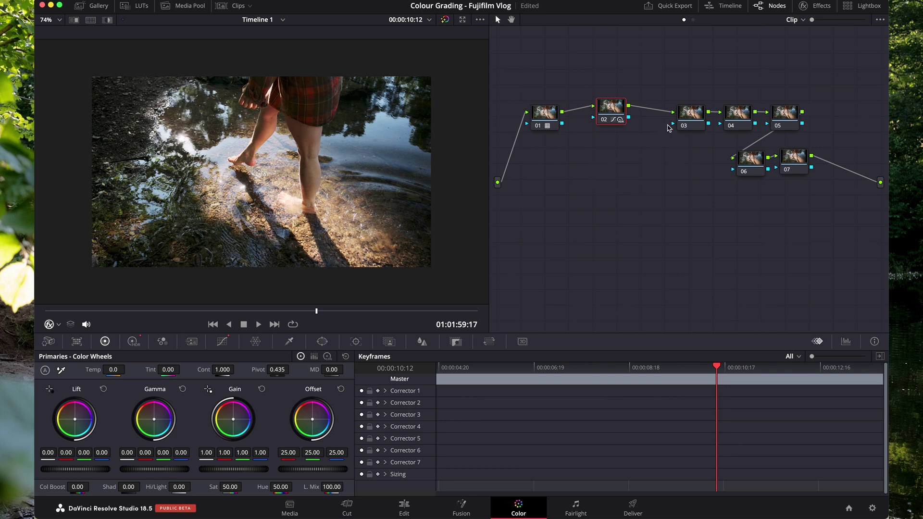
Move node 03 closer to node 02 and add a midtone point to its red curve only.
left_click_drag(690, 118, 669, 114)
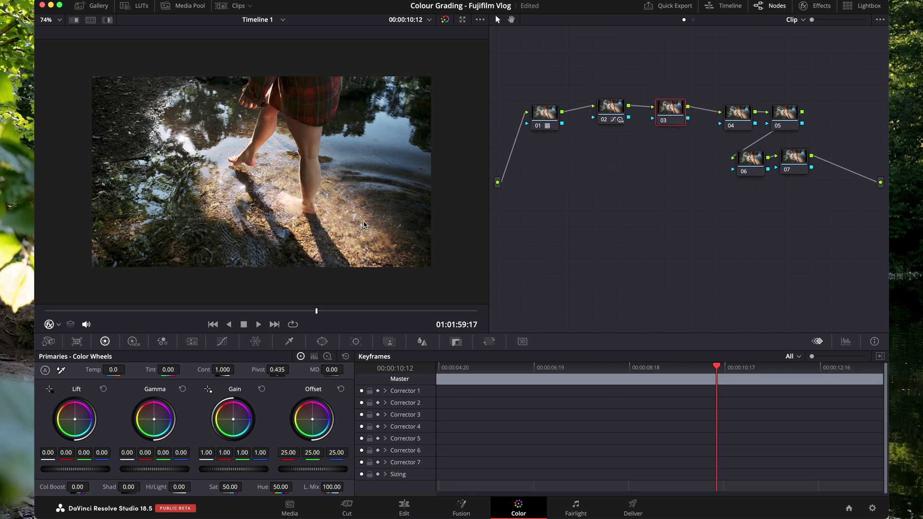
left_click(227, 344)
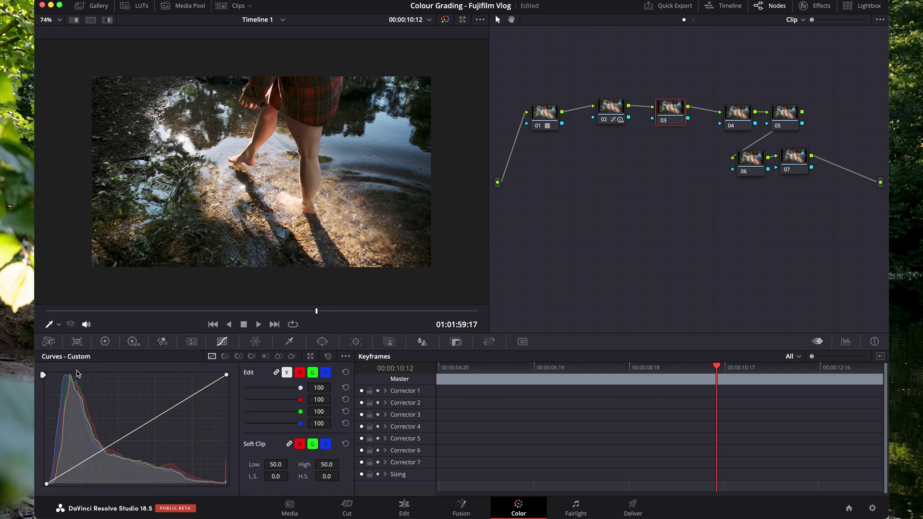
left_click(300, 373)
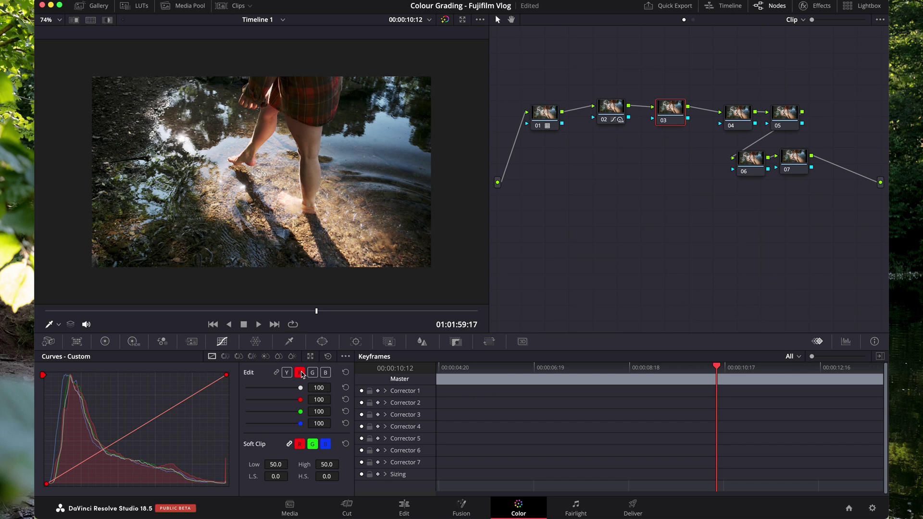
left_click(145, 425)
Move node 04 closer to node 03 and add a midtone point to its green curve only.
left_click_drag(740, 111, 723, 110)
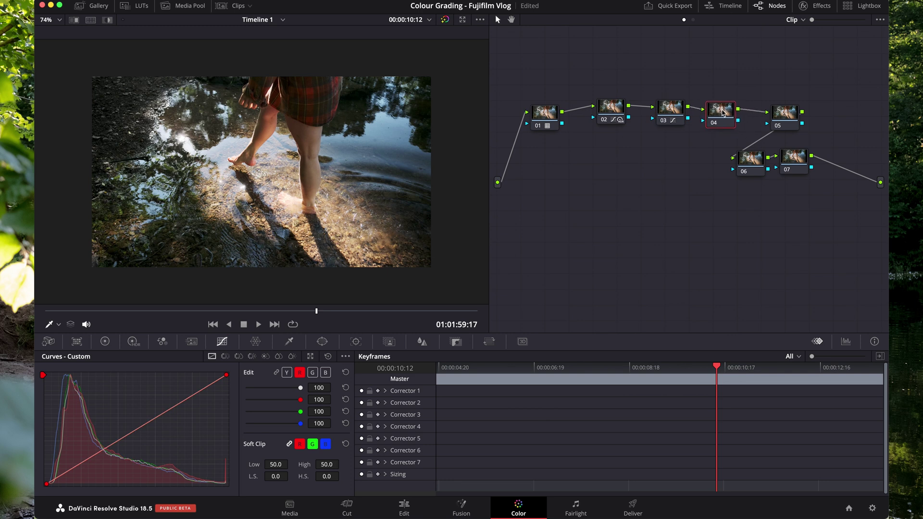
left_click(313, 373)
left_click_drag(149, 424, 150, 424)
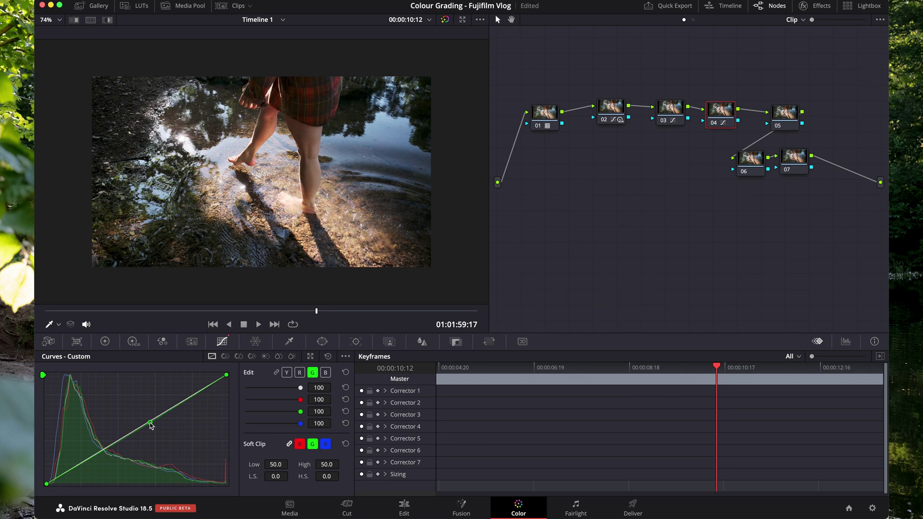
Add a midtone point to node 05's blue curve, and move nodes 03, 04 and 05 slightly higher in the graph.
left_click(788, 110)
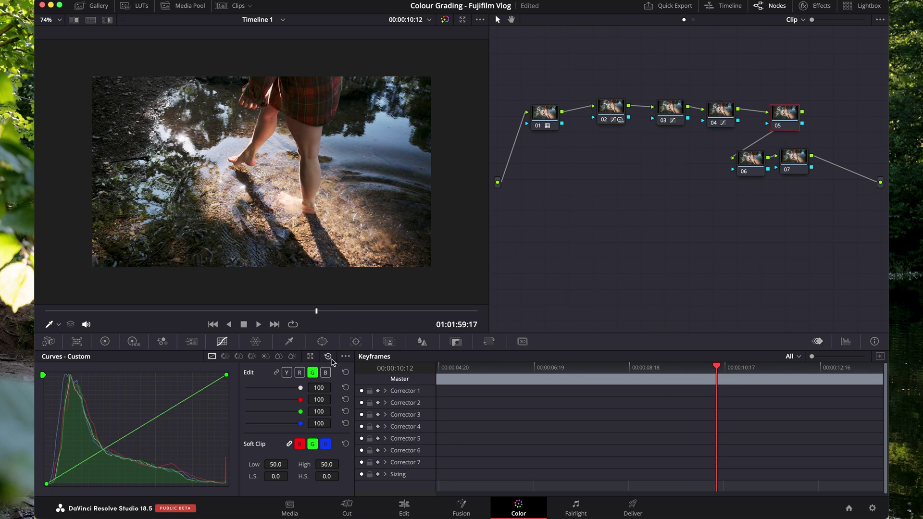
left_click(325, 372)
left_click(150, 423)
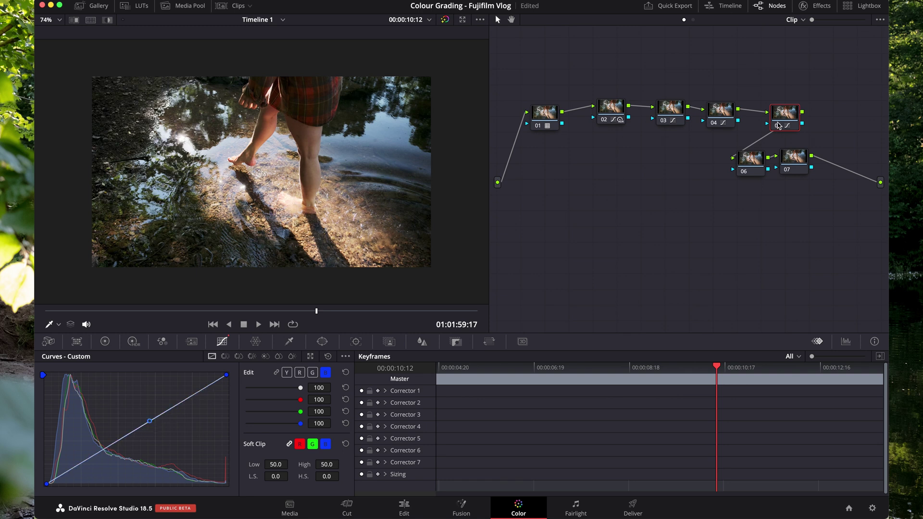
left_click_drag(782, 118, 673, 100)
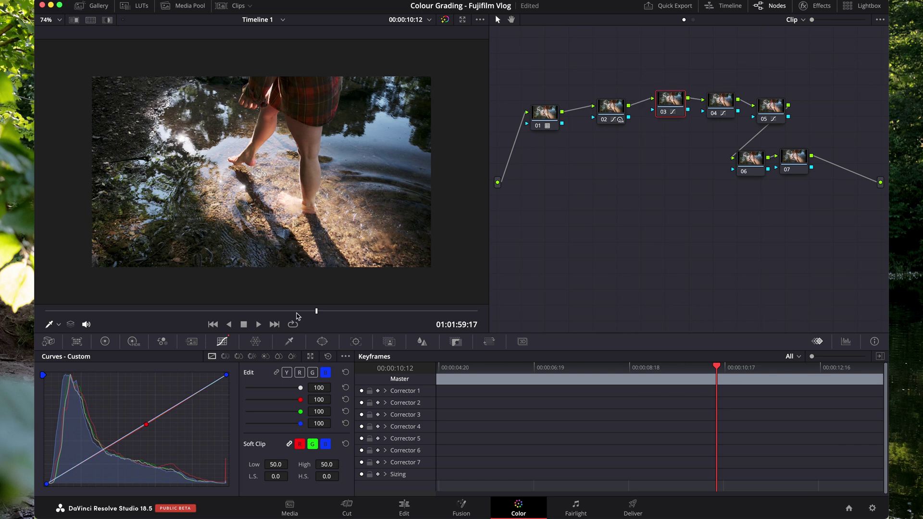
Warm node 02 by shifting the primaries Offset to 26.59 red, 24.18 green and 23.44 blue.
mouse_move(302, 312)
left_mouse_down()
mouse_move(209, 313)
mouse_move(337, 321)
mouse_move(301, 313)
left_mouse_up()
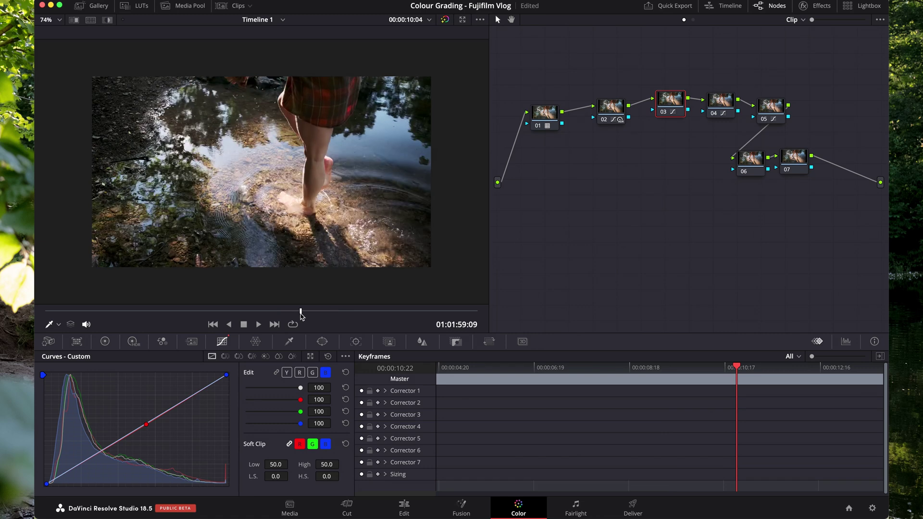
left_click(615, 103)
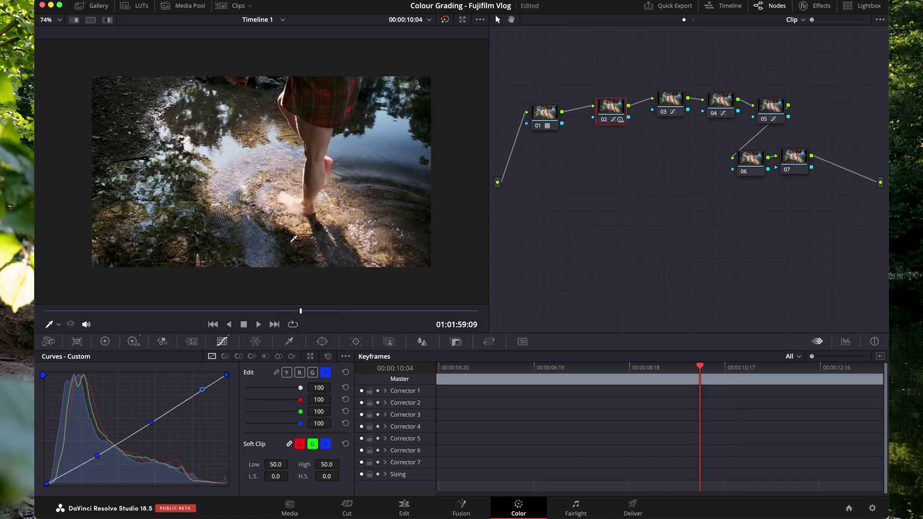
left_click(132, 342)
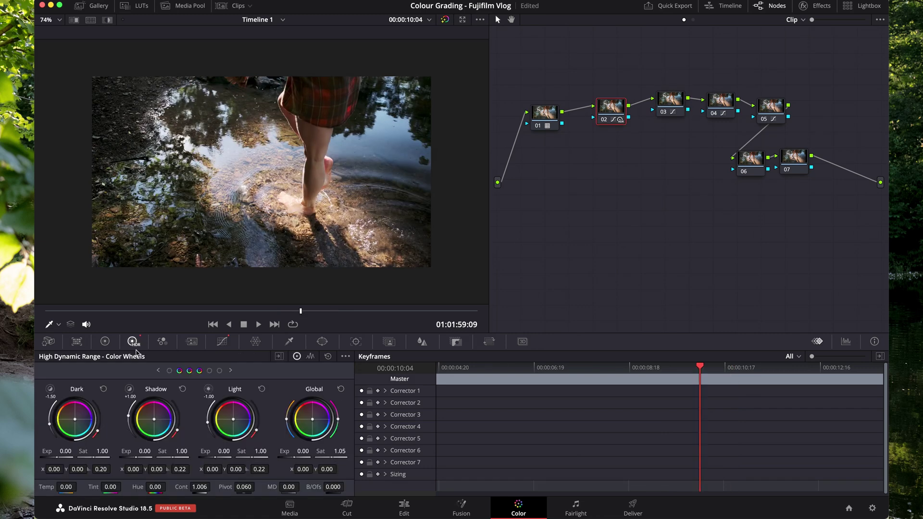
left_click(105, 342)
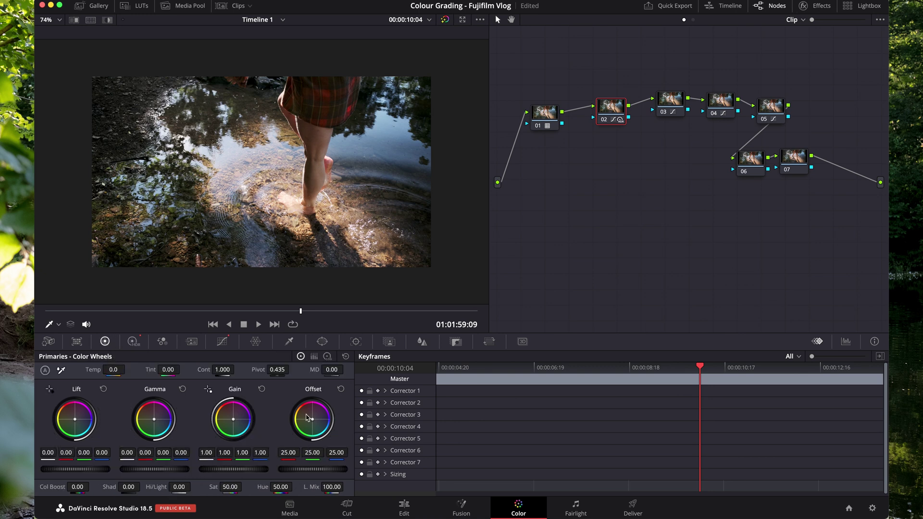
left_click_drag(312, 419, 311, 418)
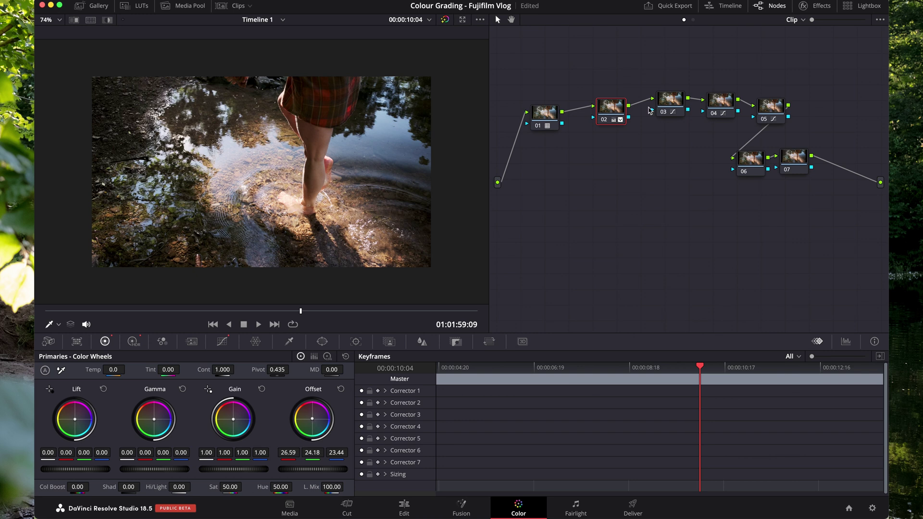
Disable and re-enable nodes 02, 03, 04 and 05 one after another to compare each node's effect on the image.
left_click(606, 123)
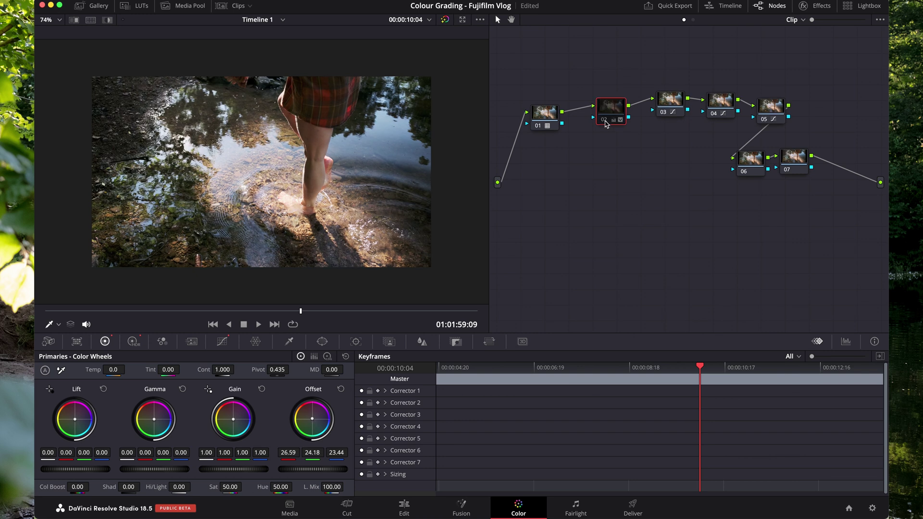
left_click(606, 123)
left_click(606, 123)
left_click(606, 123)
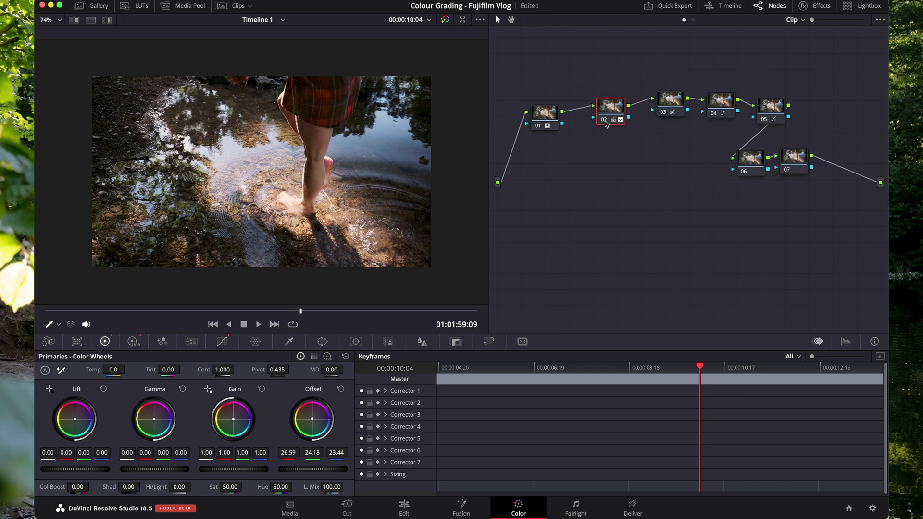
left_click(662, 113)
left_click(662, 114)
left_click(714, 116)
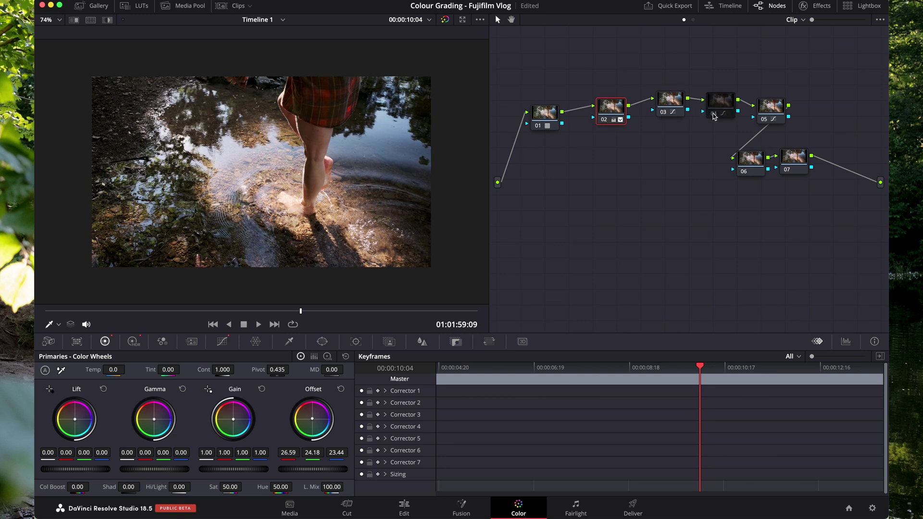
left_click(714, 115)
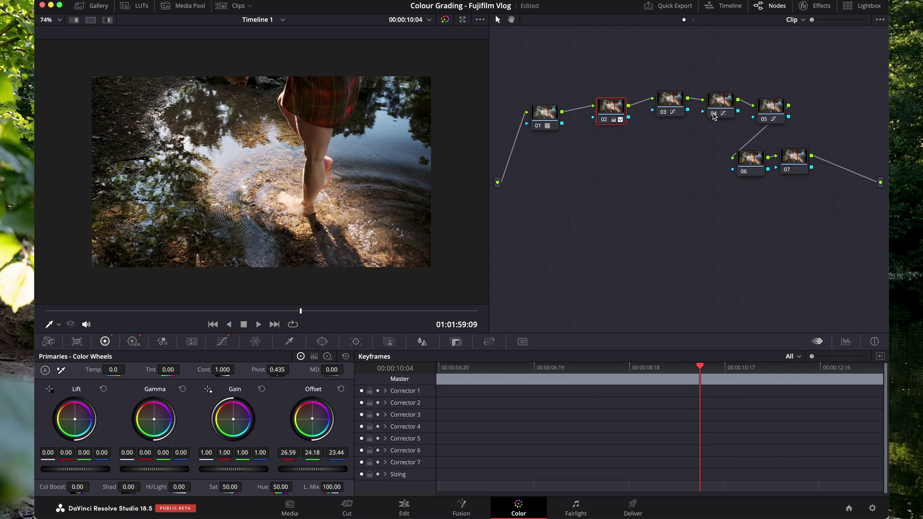
left_click(765, 119)
left_click(765, 120)
Lower nodes 02, 03 and 04 into line with node 01, and compare the image with node 02 off and on.
left_click_drag(721, 100, 671, 111)
left_click_drag(610, 108, 605, 115)
left_click(598, 128)
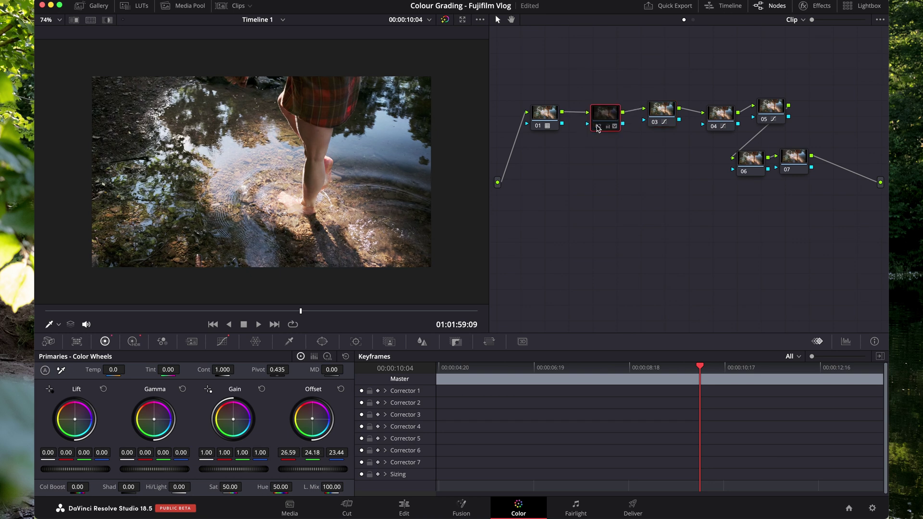
left_click(599, 127)
Relink the channels of node 02's custom curve and pull its midtone and shadow points slightly down.
left_click(221, 342)
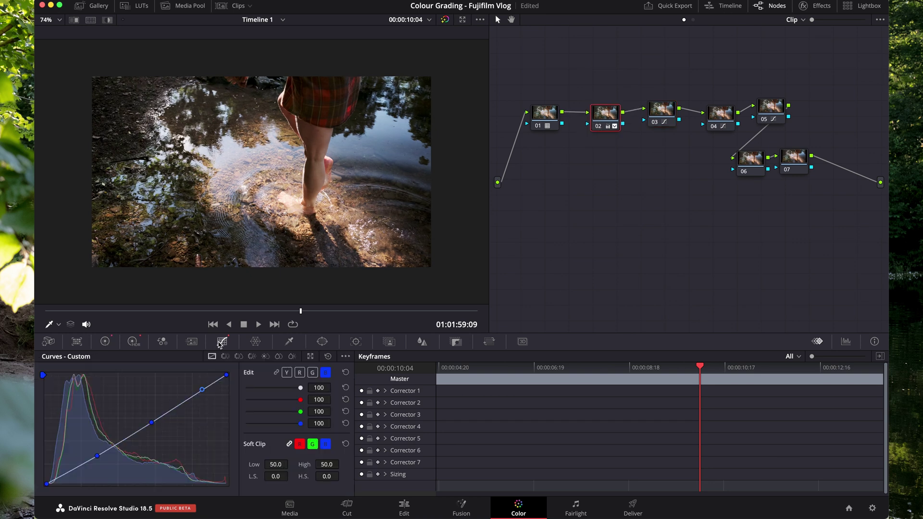
left_click(286, 373)
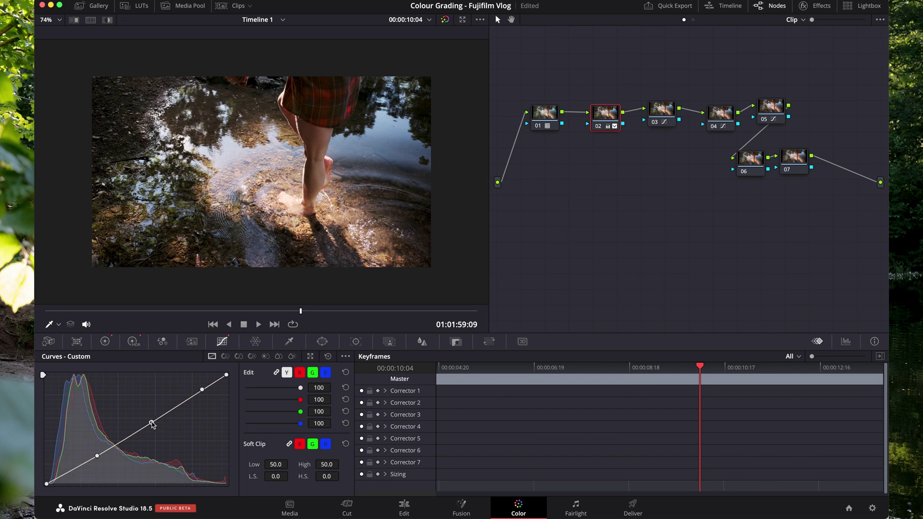
left_click_drag(152, 424, 154, 425)
left_click_drag(97, 456, 100, 458)
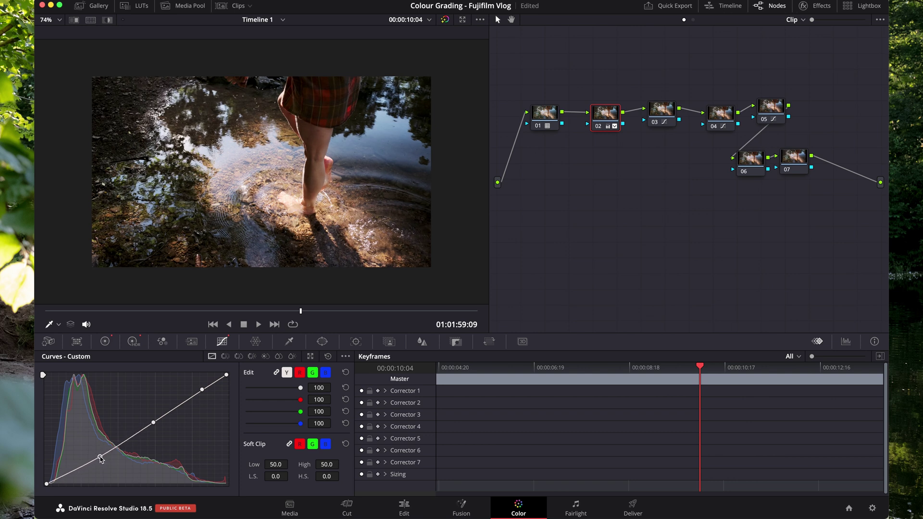
Lower the midtone point of node 03's red curve slightly, judging it on a frame around 00:00:09:15.
left_click_drag(206, 312, 273, 303)
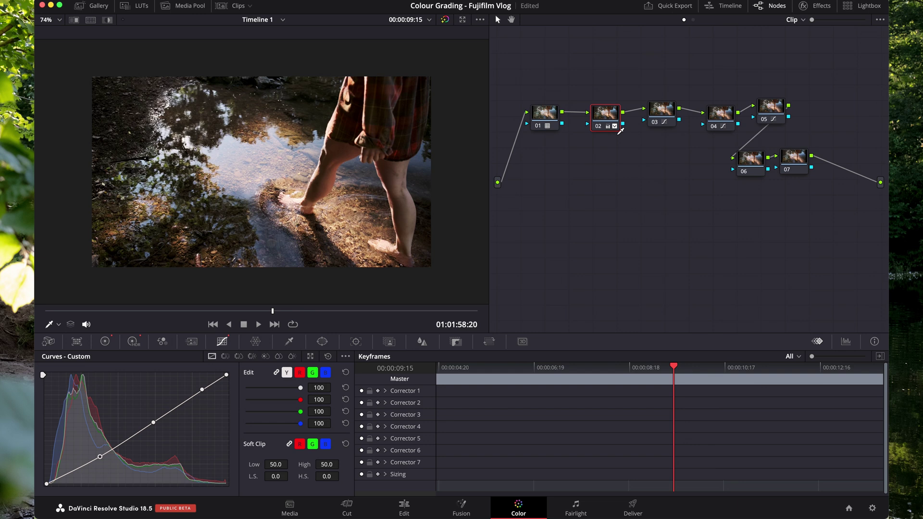
left_click(668, 103)
left_click(299, 374)
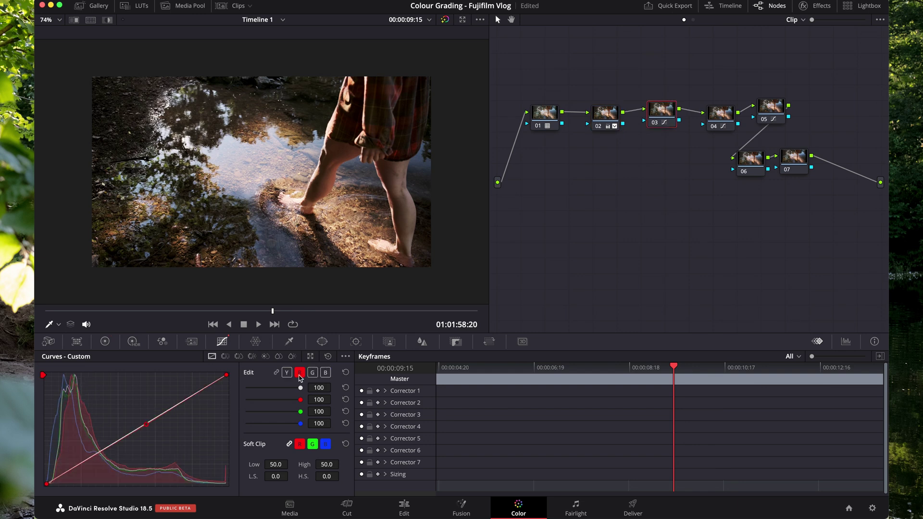
left_click_drag(146, 426, 149, 426)
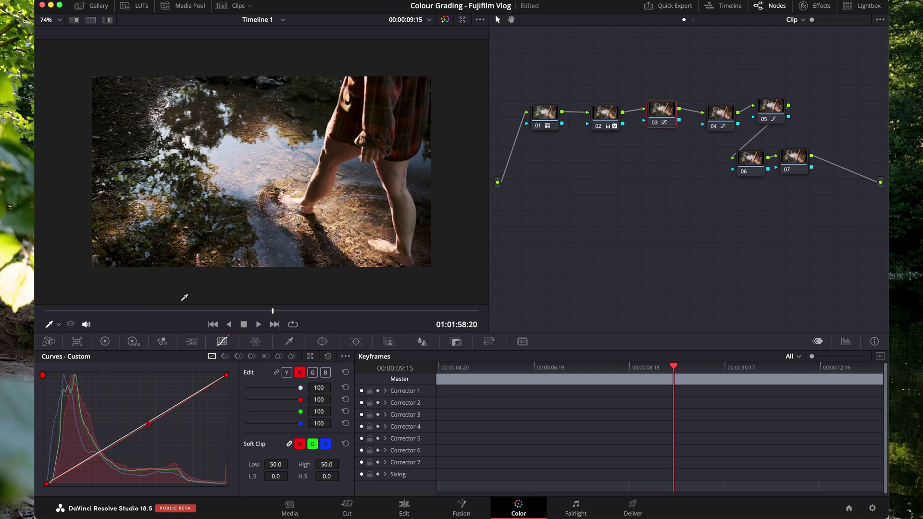
Line up nodes 01 to 05 in one evenly spaced row and add two serial nodes after node 05.
left_click_drag(171, 312, 306, 310)
left_click_drag(610, 106, 559, 109)
left_click_drag(659, 101, 650, 103)
left_click(723, 110)
left_click_drag(722, 110, 700, 110)
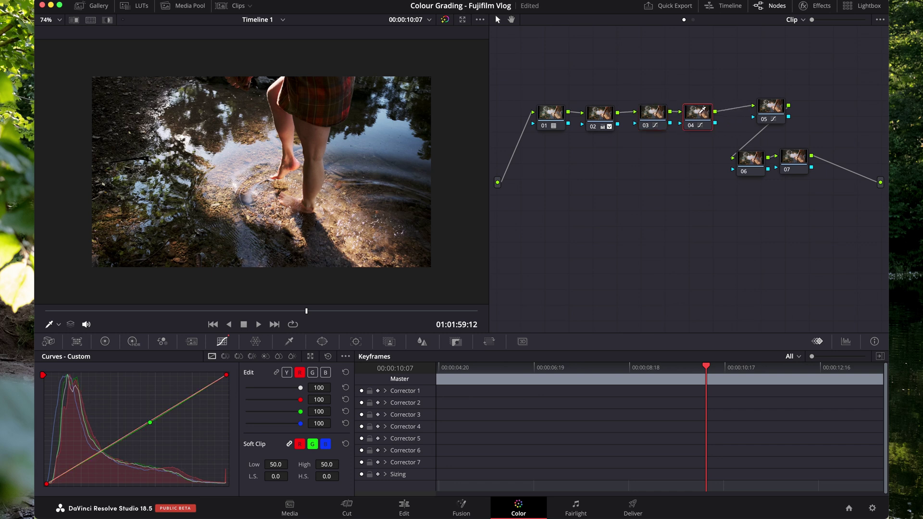
left_click_drag(779, 106, 751, 114)
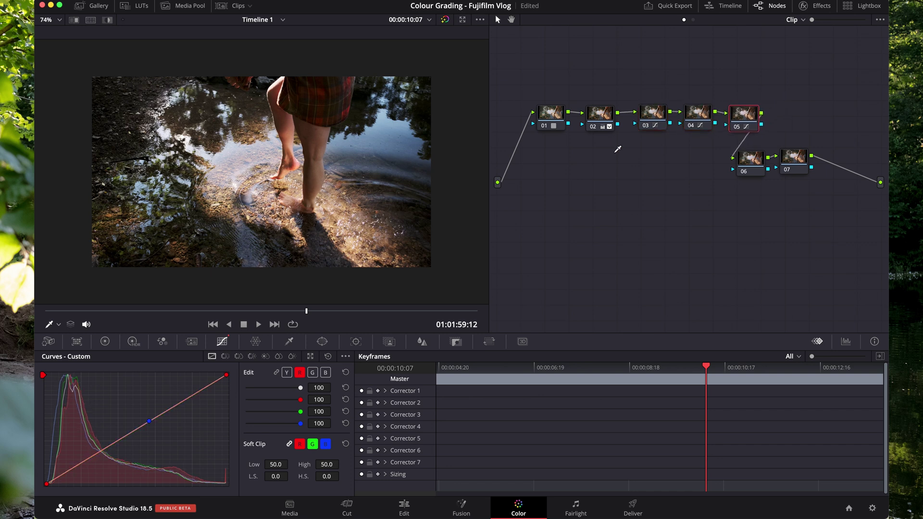
key("alt+s")
key("alt+s")
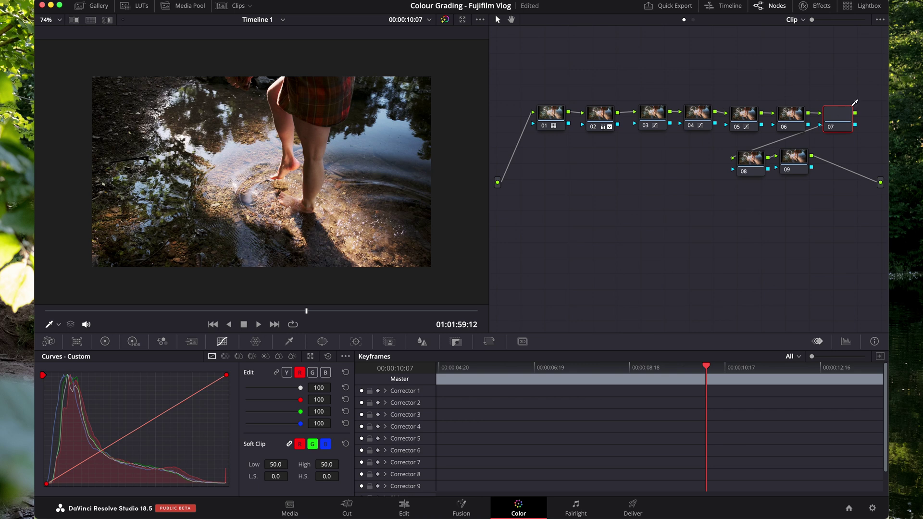
Move nodes 06 and 07 into the second row beside node 08 and apply the Noise Reduction effect to node 07.
left_click_drag(851, 91, 656, 162)
left_click(643, 214)
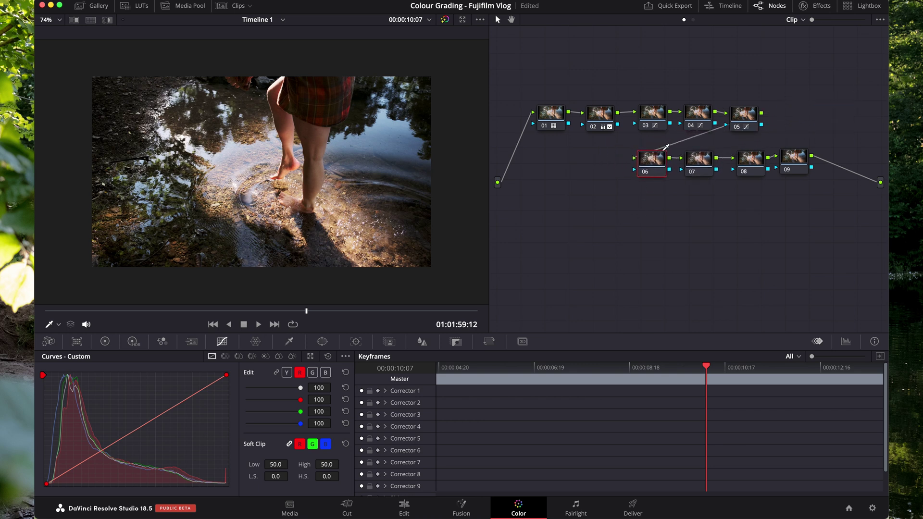
left_click(815, 5)
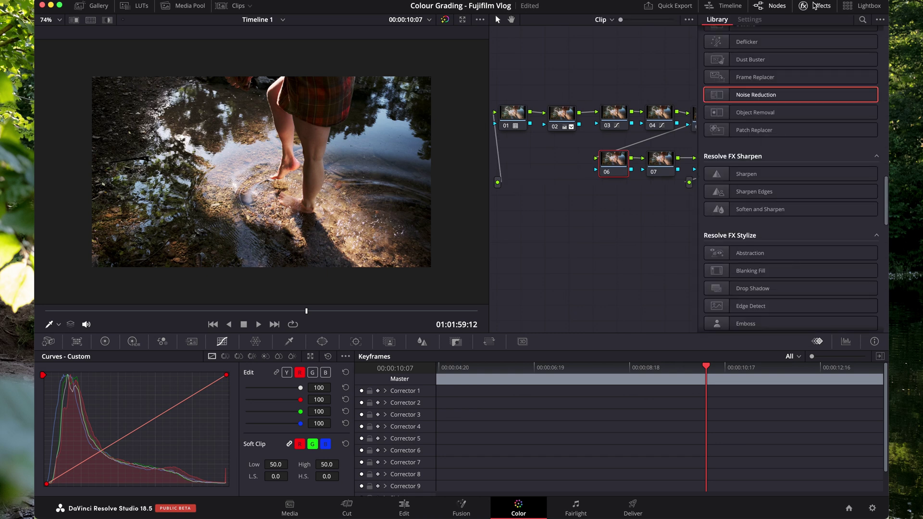
scroll(775, 176, "up", 3)
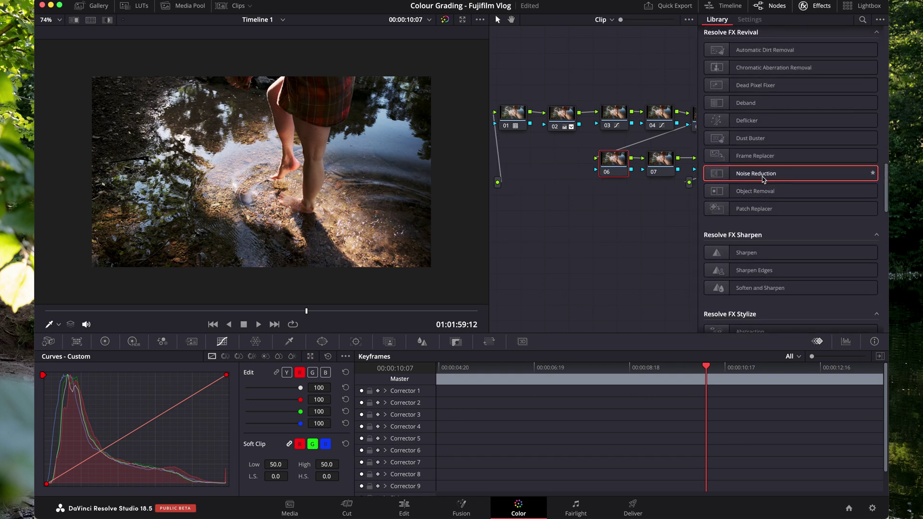
left_click_drag(763, 178, 664, 169)
Apply the Tilt-Shift Blur effect to node 06 and turn node 07 off.
scroll(786, 199, "up", 10)
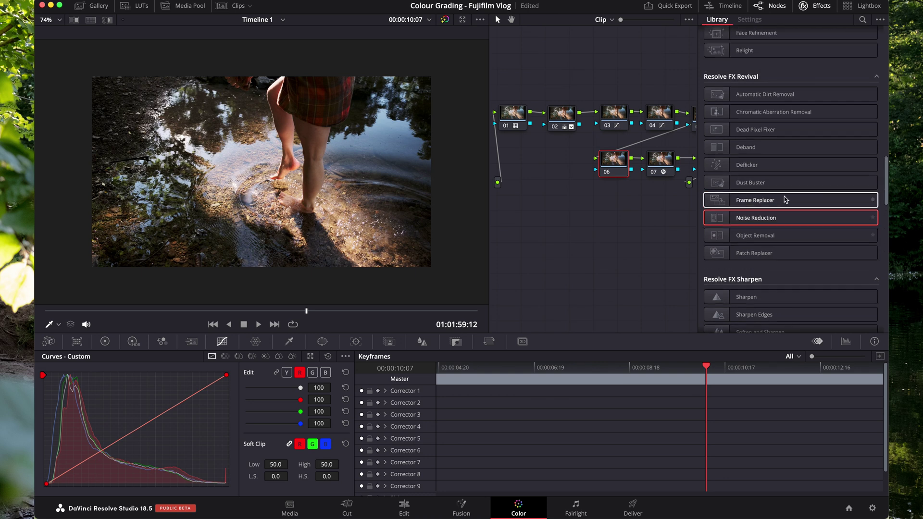
scroll(785, 199, "up", 6)
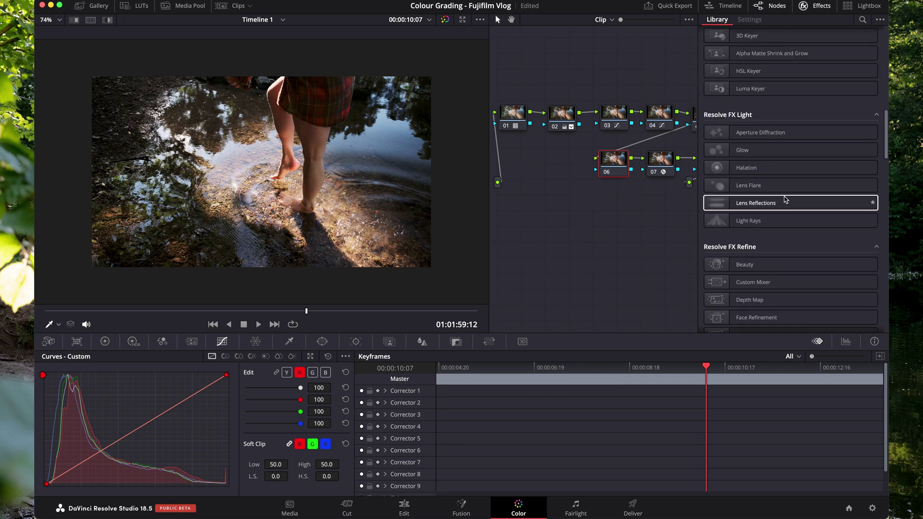
scroll(785, 199, "down", 13)
scroll(785, 199, "down", 16)
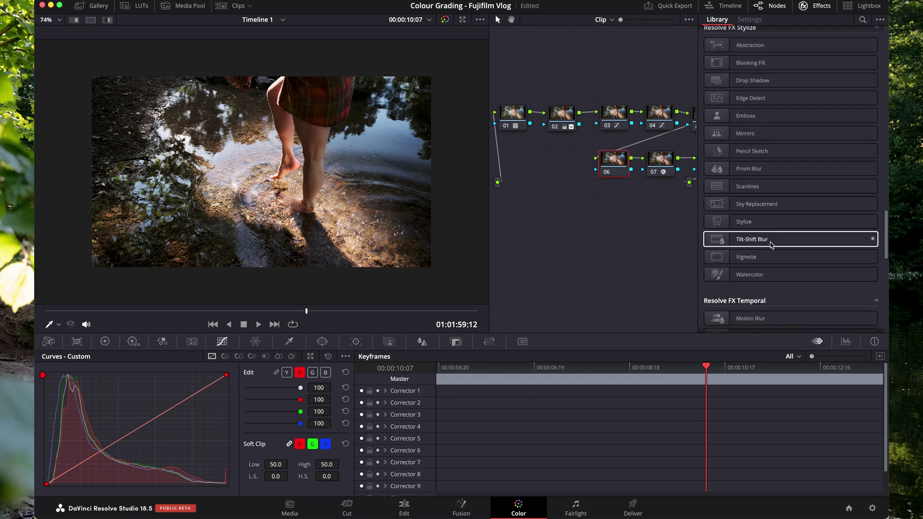
left_click_drag(772, 240, 620, 167)
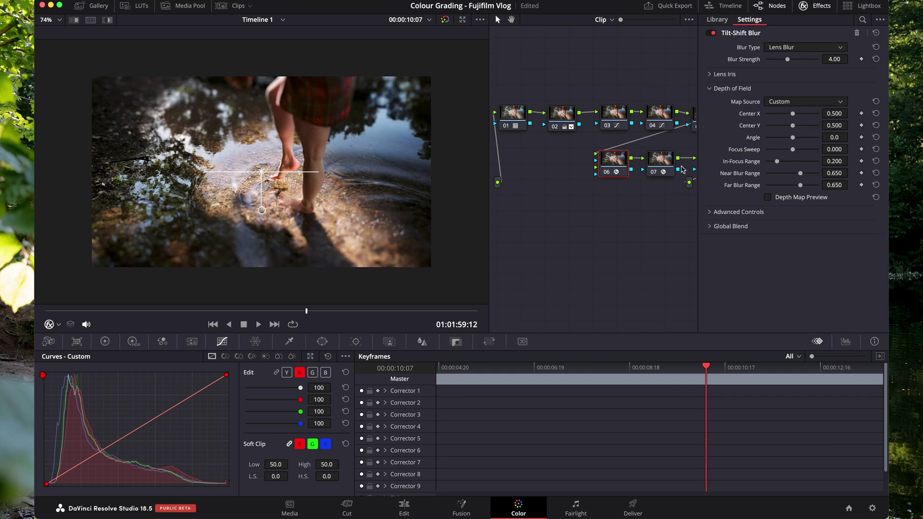
left_click(654, 178)
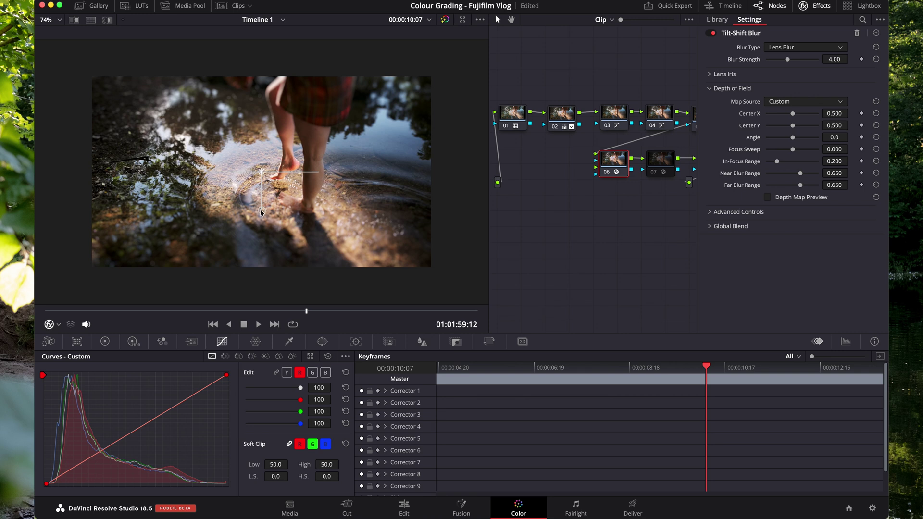
Set the blur's angle to 36, centre to about 0.610, 0.507, near range to 0.321, far range to 0.431 and strength to 5.05.
left_click_drag(261, 213, 289, 172)
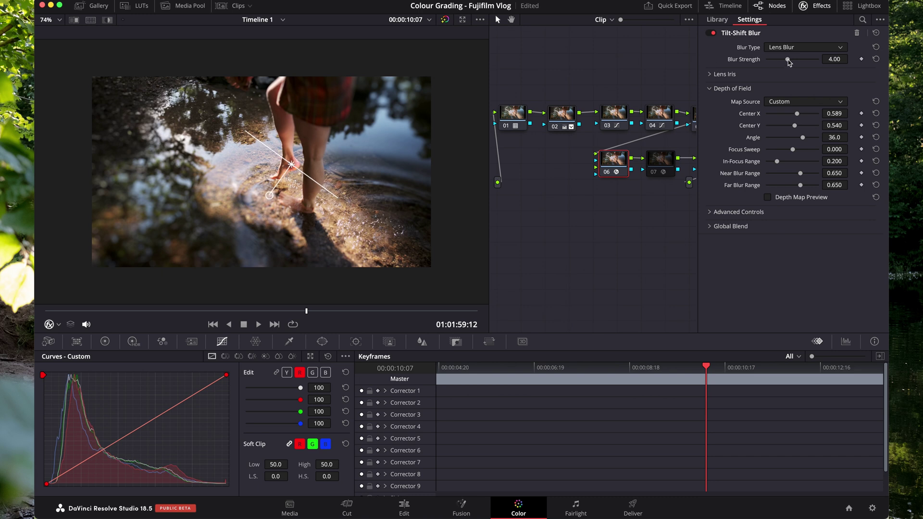
left_click_drag(789, 62, 835, 61)
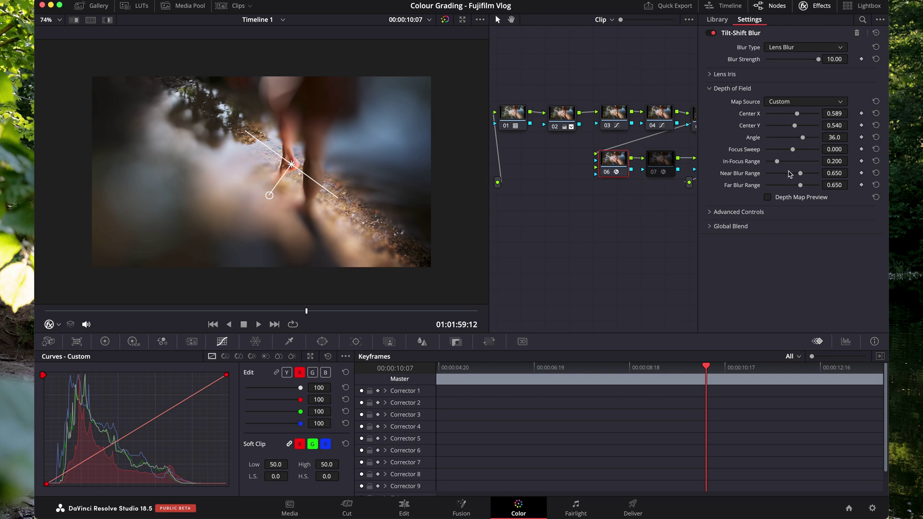
mouse_move(801, 173)
left_mouse_down()
mouse_move(784, 177)
mouse_move(798, 187)
mouse_move(790, 187)
left_mouse_up()
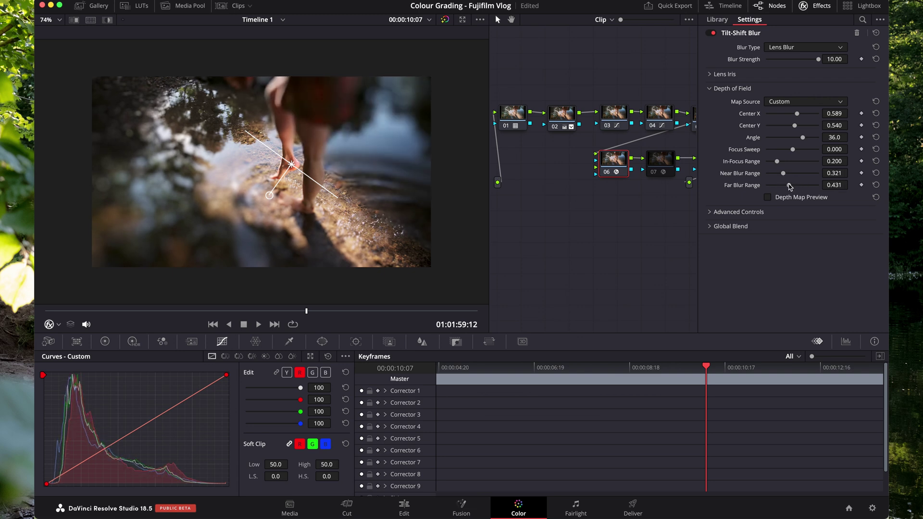
left_click_drag(813, 57, 794, 64)
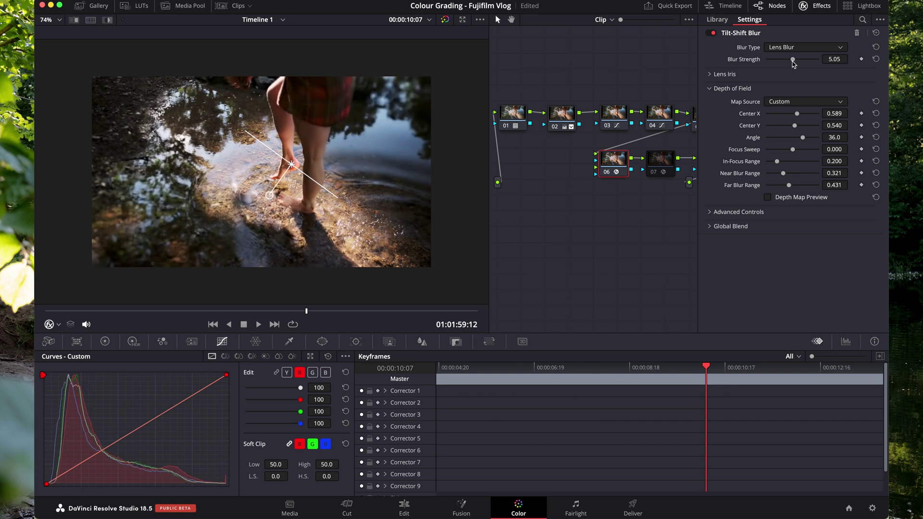
left_click_drag(291, 166, 298, 171)
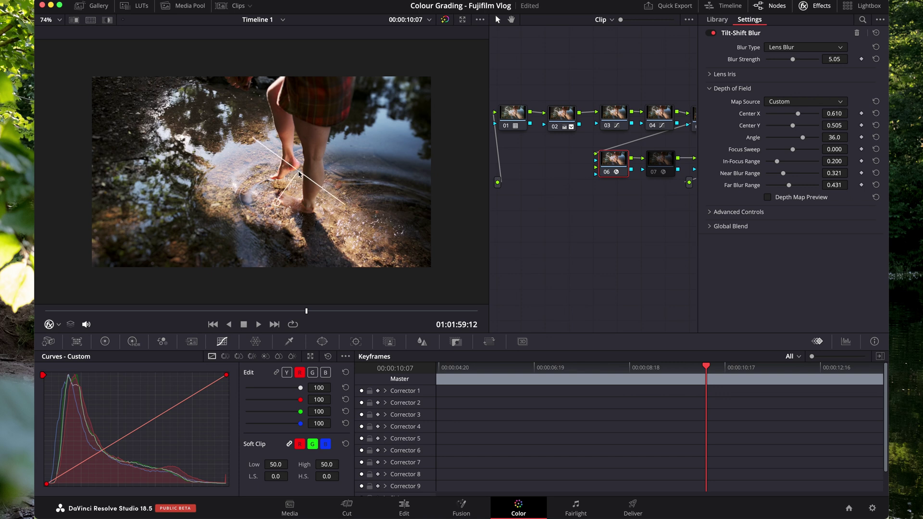
Compare the image with node 06 off and on, and set its blur strength to 4.31.
left_click(608, 173)
left_click(607, 174)
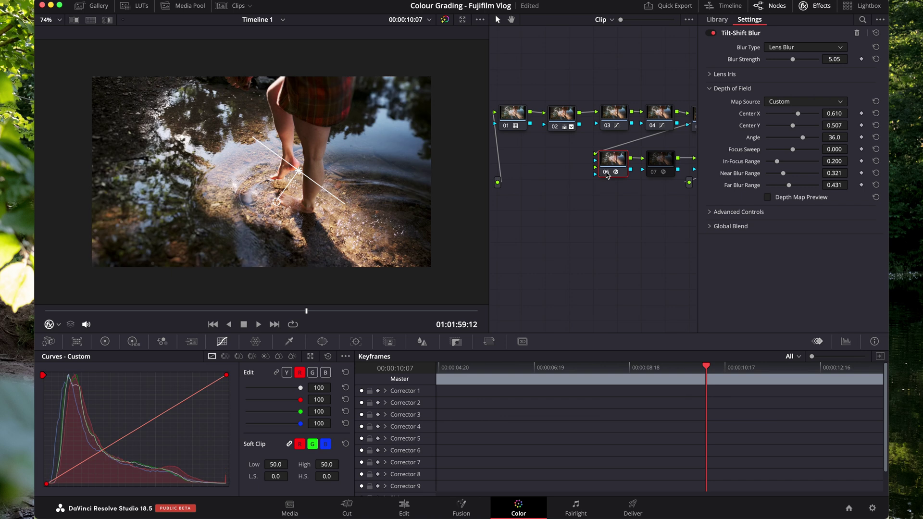
left_click(606, 174)
left_click(606, 174)
left_click_drag(794, 57, 789, 64)
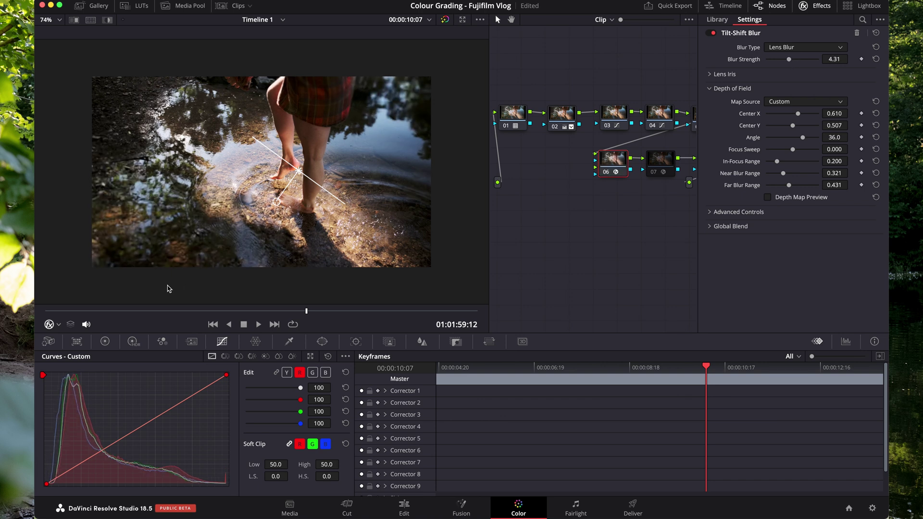
Play the clip from near its start to check the tilt-shift blur in motion.
left_click(120, 312)
key("space")
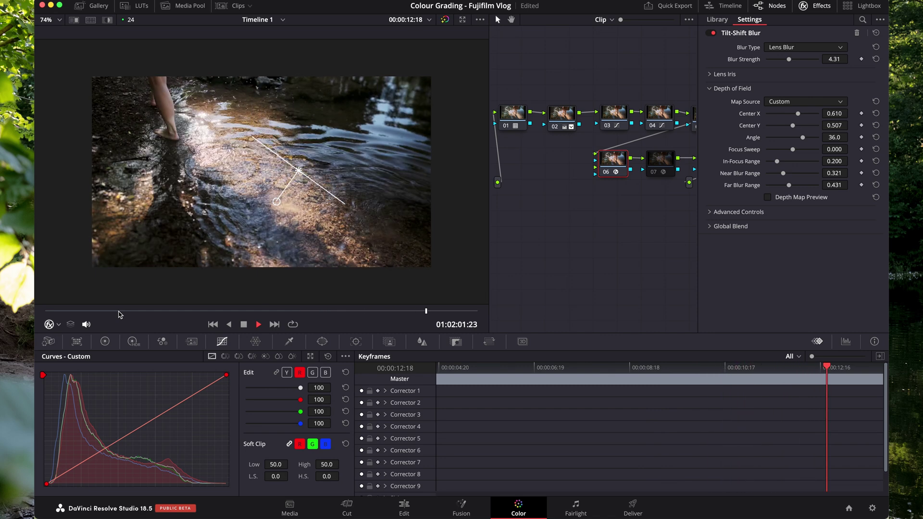
key("space")
Turn node 07 back on and set its temporal luma and chroma noise reduction thresholds to 34.8, judging a frame around 00:00:08:16.
left_click(650, 162)
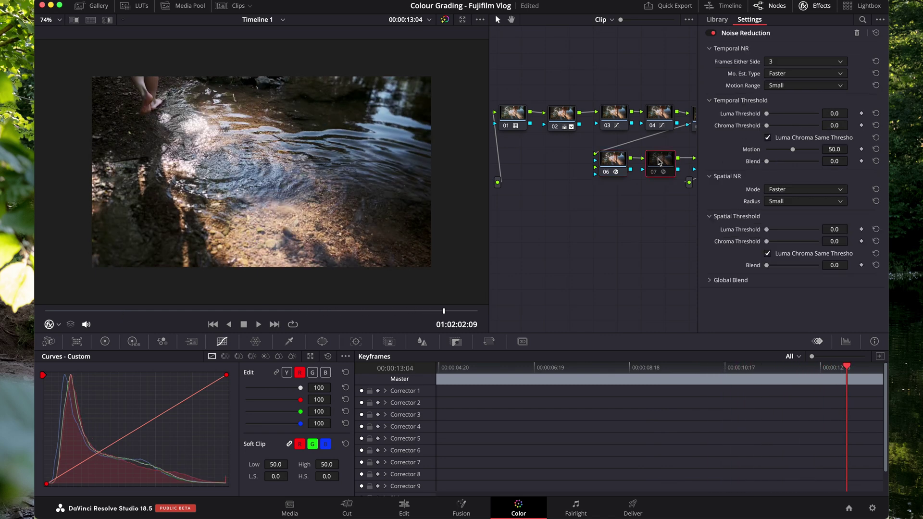
left_click(653, 173)
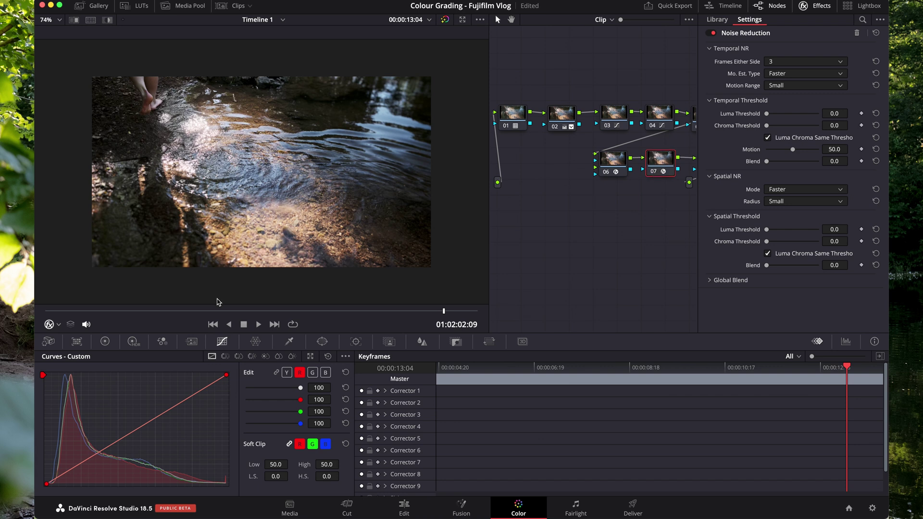
left_click(229, 313)
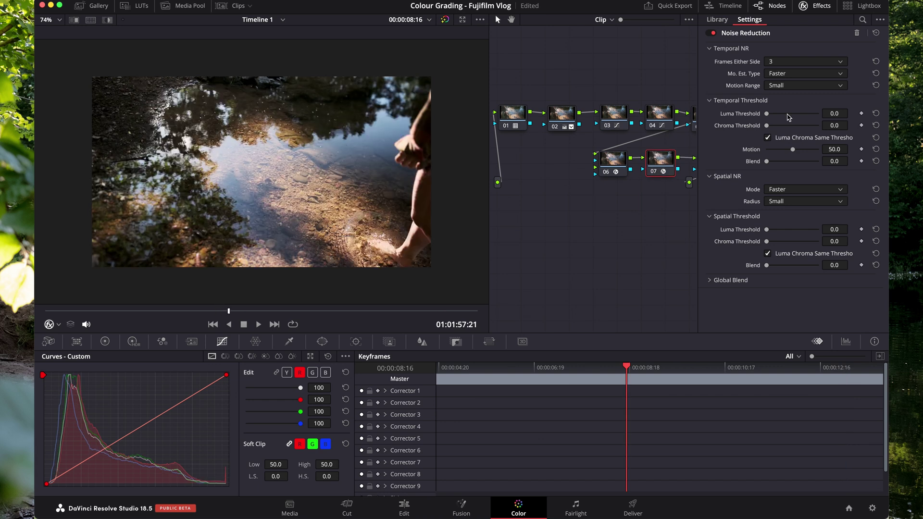
left_click_drag(769, 114, 827, 119)
left_click_drag(809, 122, 784, 123)
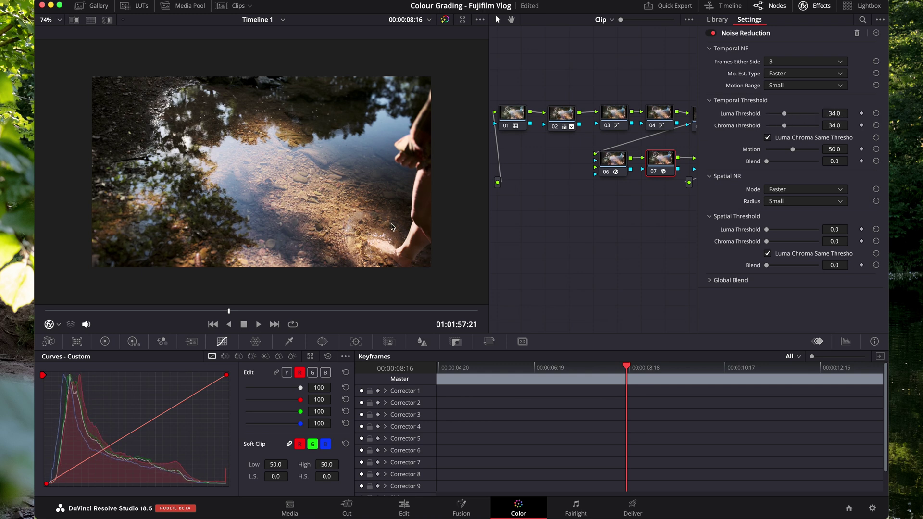
key("super+z")
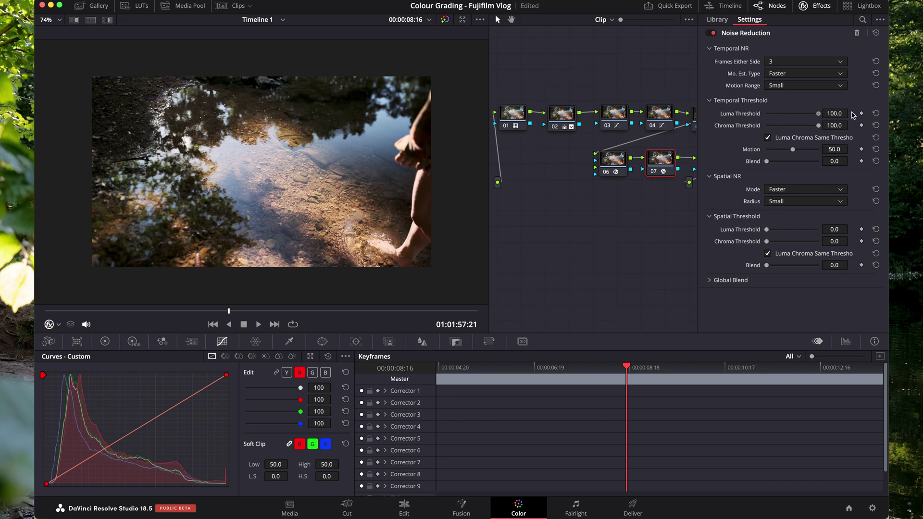
left_click_drag(818, 113, 786, 105)
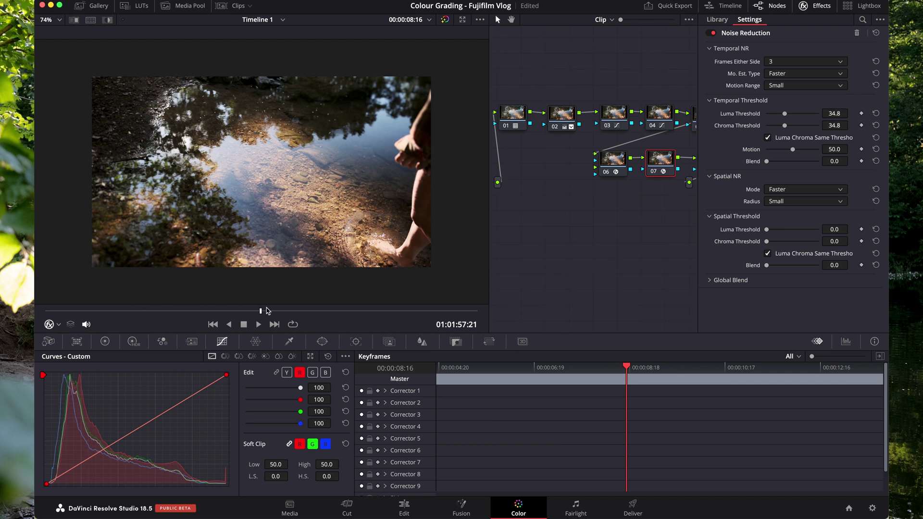
Check the noise-reduced grade on frames around 00:00:10:07 and play the clip from its start.
left_click_drag(268, 310, 296, 310)
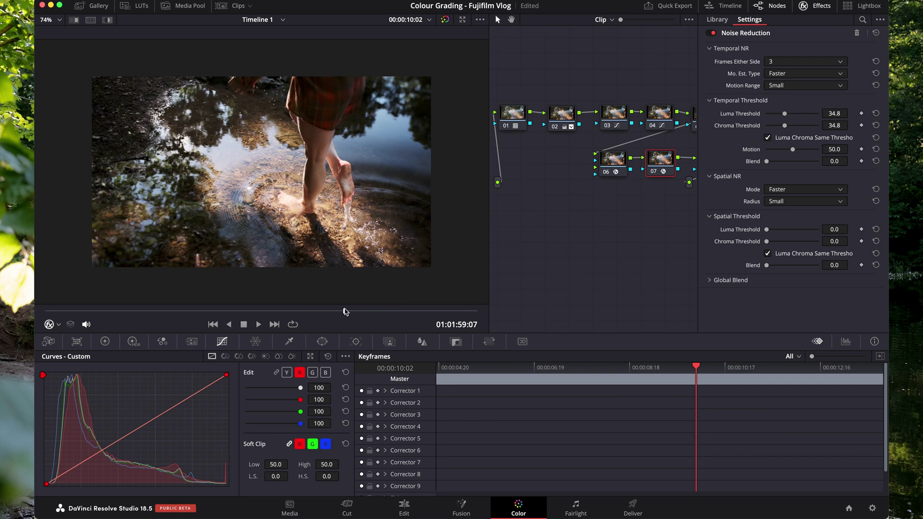
left_click_drag(344, 312, 307, 314)
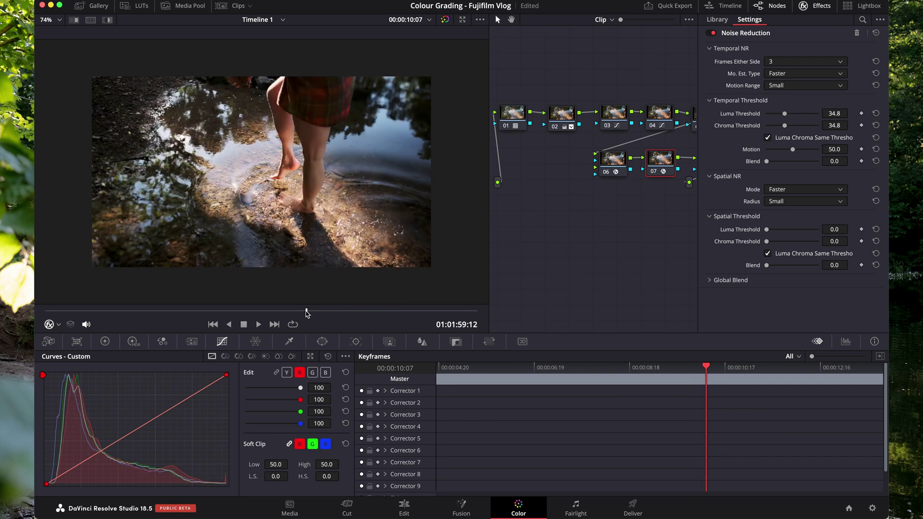
scroll(167, 197, "down", 2)
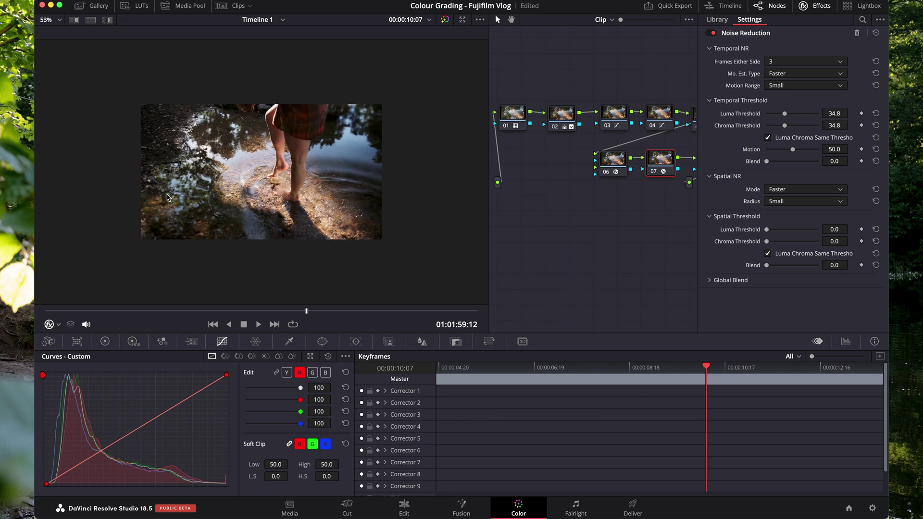
left_click(63, 312)
key("space")
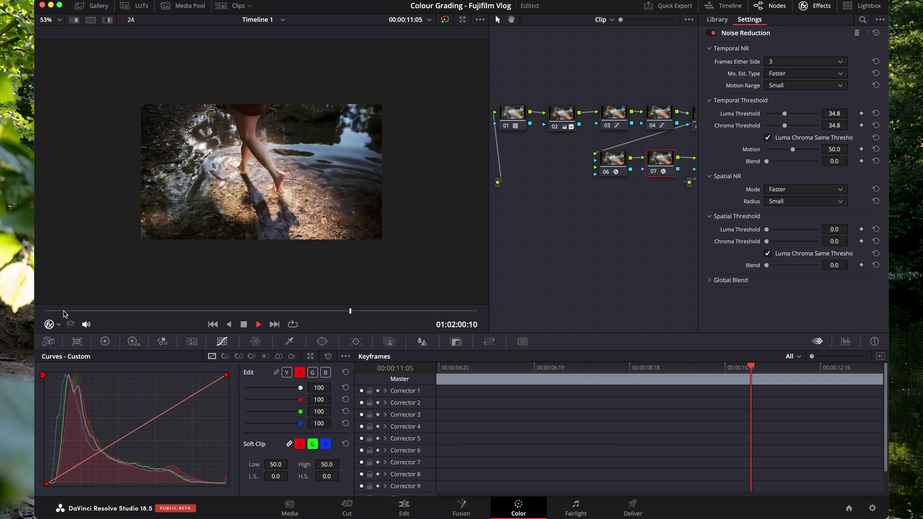
key("space")
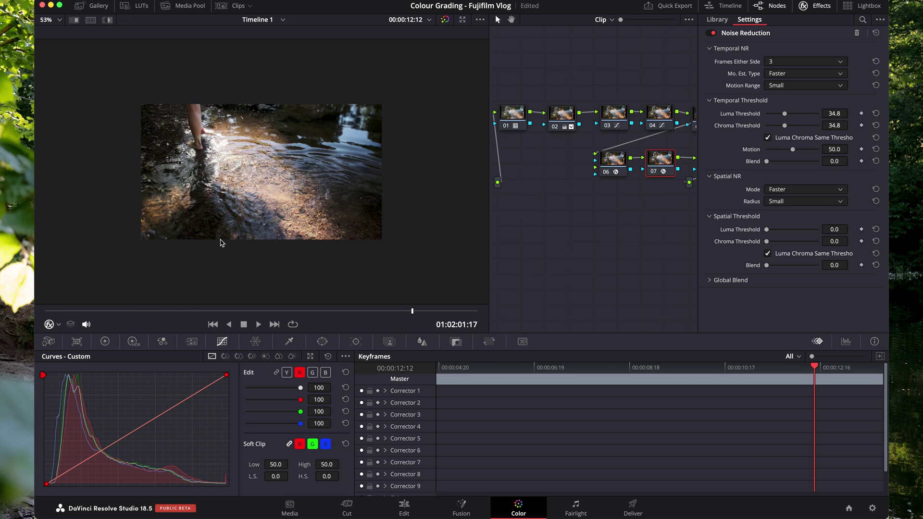
Close the effects library and compare the grade with LUT node 01 off and on, around 00:00:08:13 and 00:00:10:02.
left_click(816, 5)
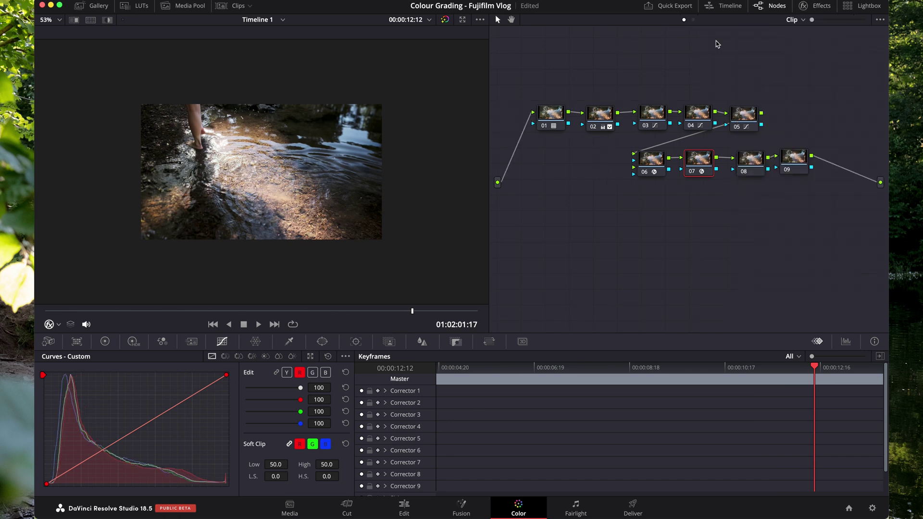
left_click(546, 128)
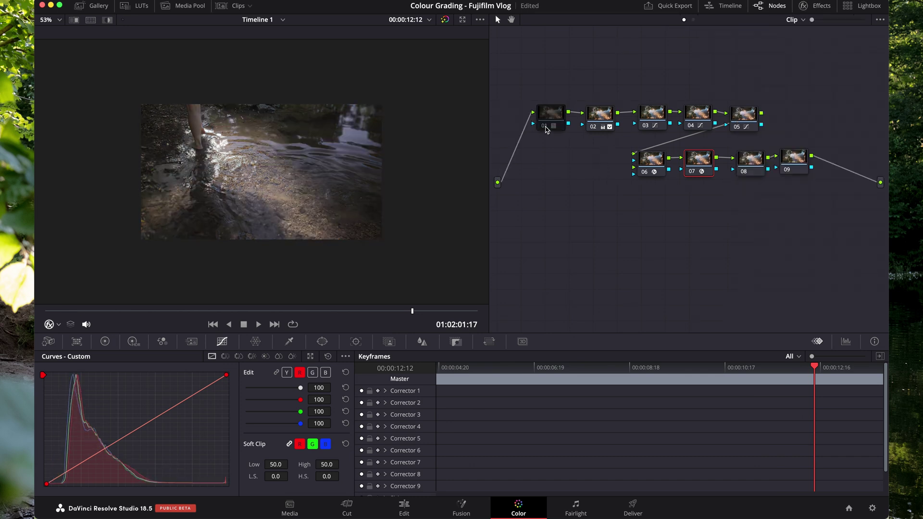
left_click(223, 311)
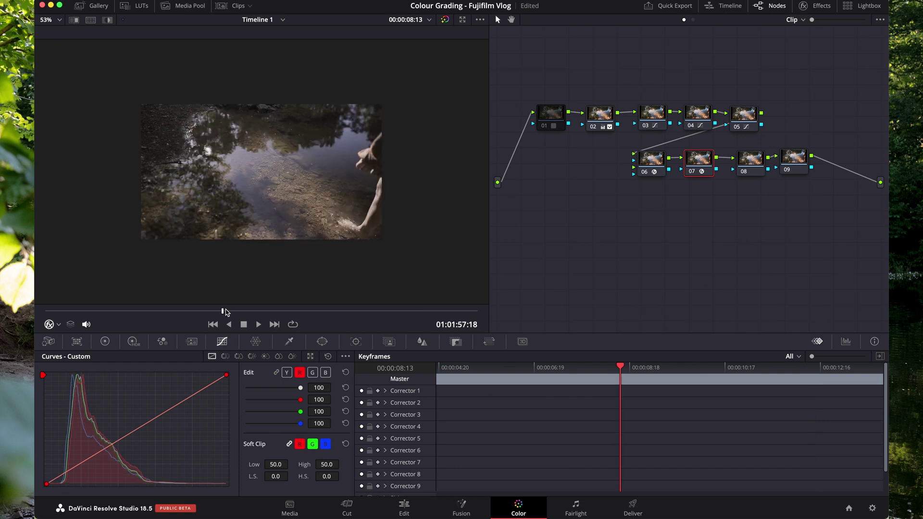
left_click(296, 312)
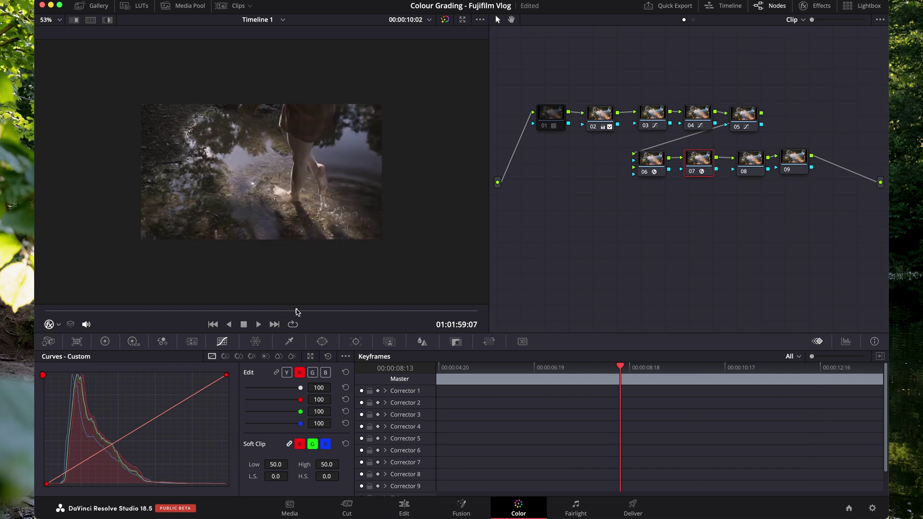
left_click(545, 128)
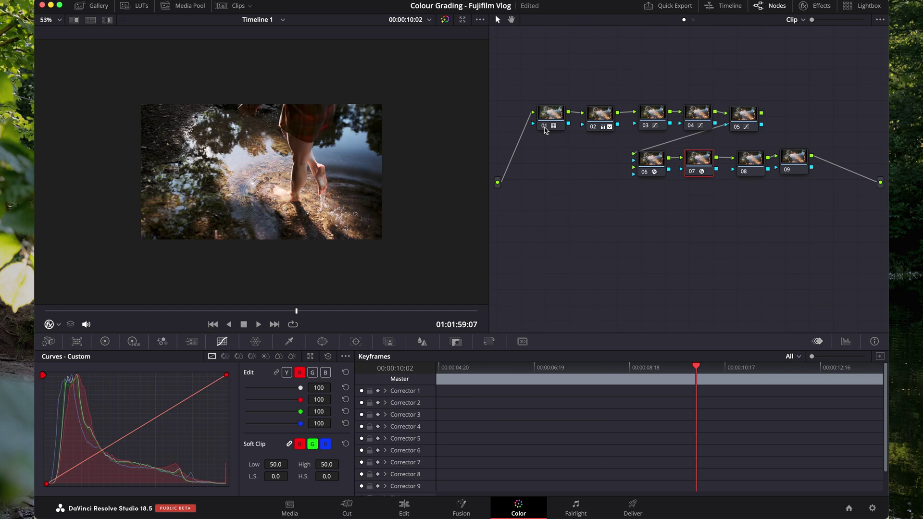
Delete nodes 02 to 09 and compare the image with node 01 off and on.
left_click_drag(804, 201, 596, 95)
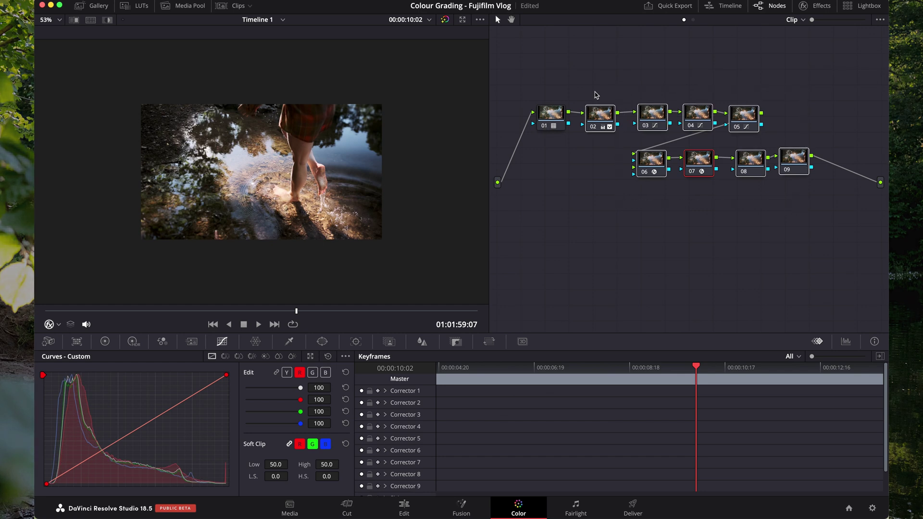
key("Delete")
left_click(542, 132)
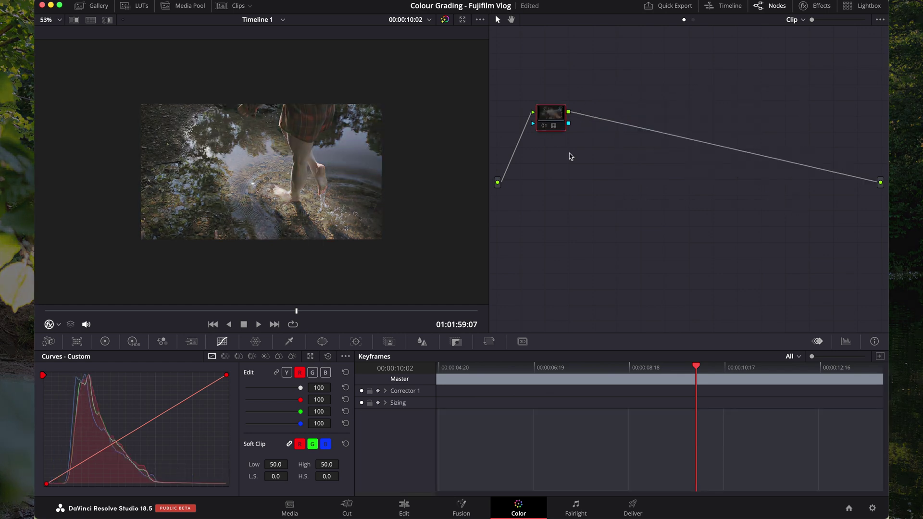
key("ctrl+d")
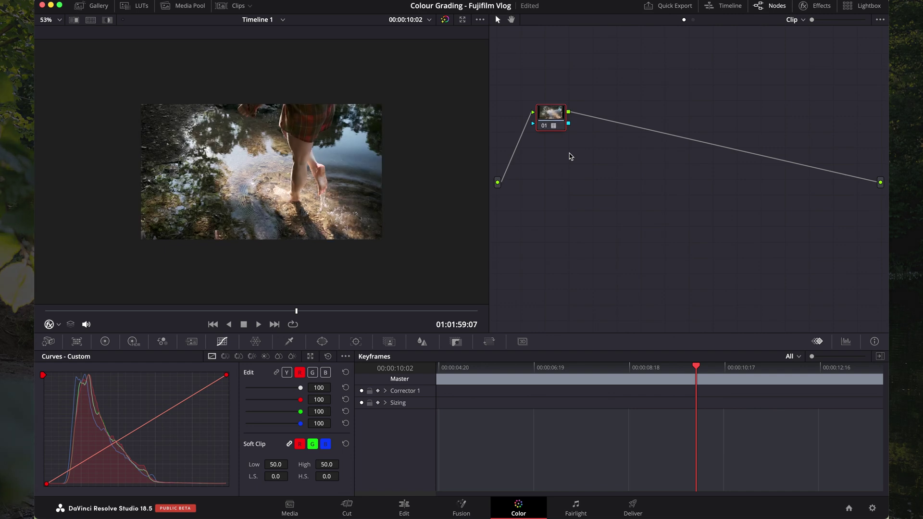
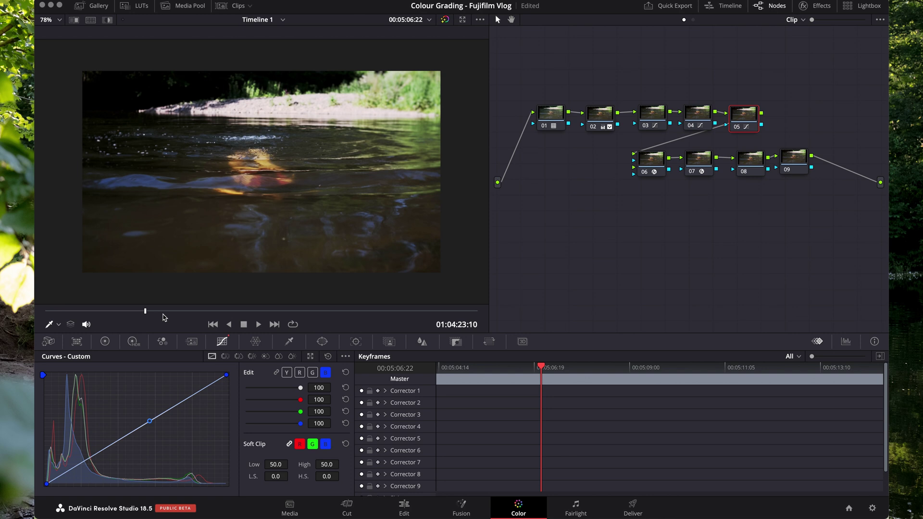
Play the graded swimming clip and check frames from around 00:05:11:04 to 00:05:14:06.
left_click(174, 314)
key("space")
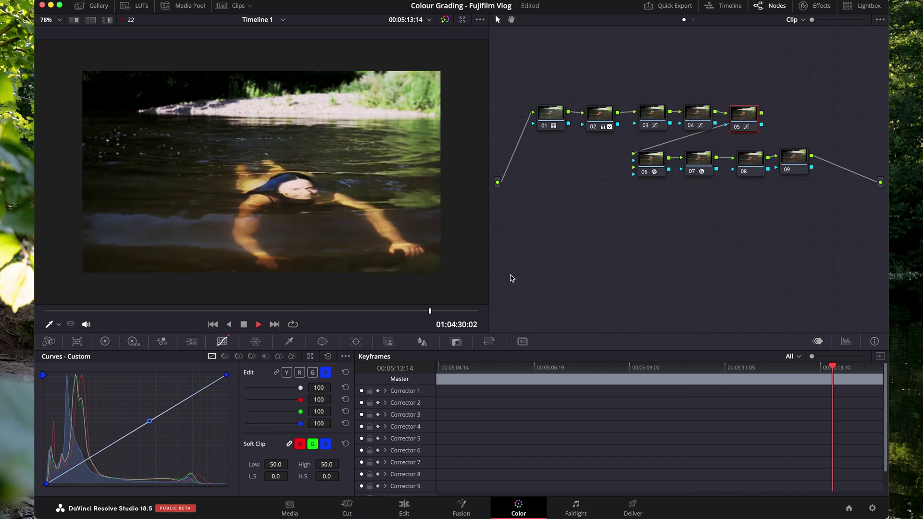
key("space")
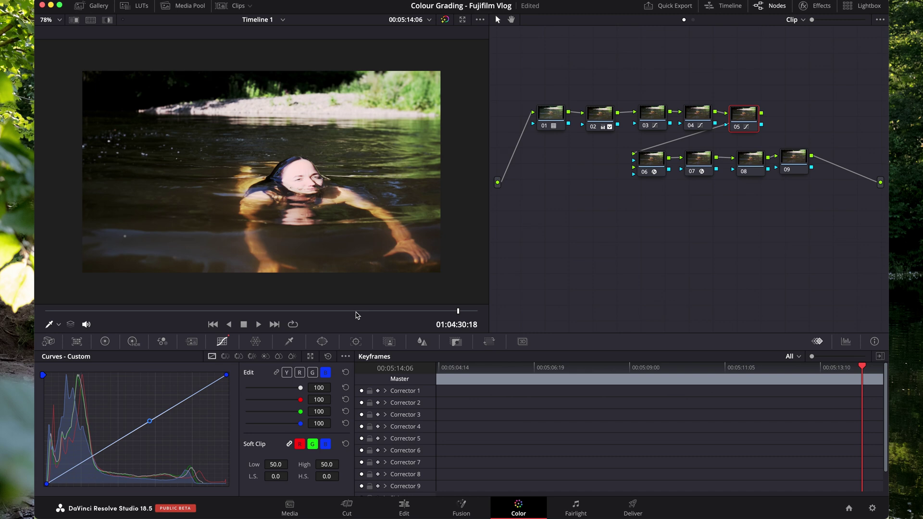
left_click_drag(232, 312, 373, 315)
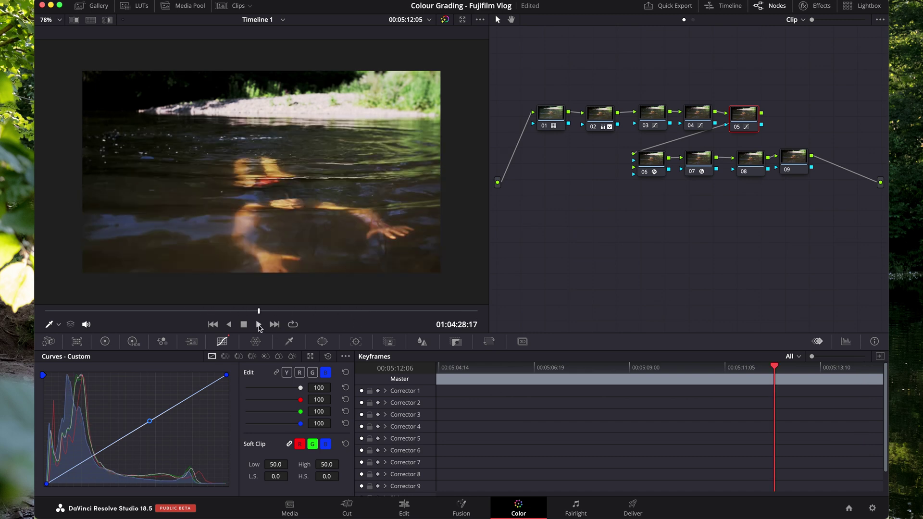
left_click_drag(258, 329, 327, 320)
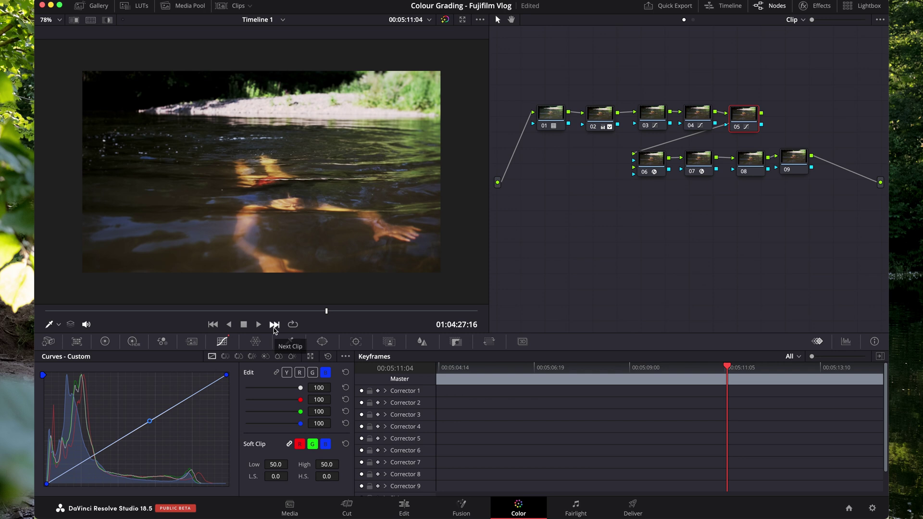
Compare the ungraded swimming clip at 01:04:56:22 with the graded clips before it and review the commands for copying a grade.
left_click(274, 327)
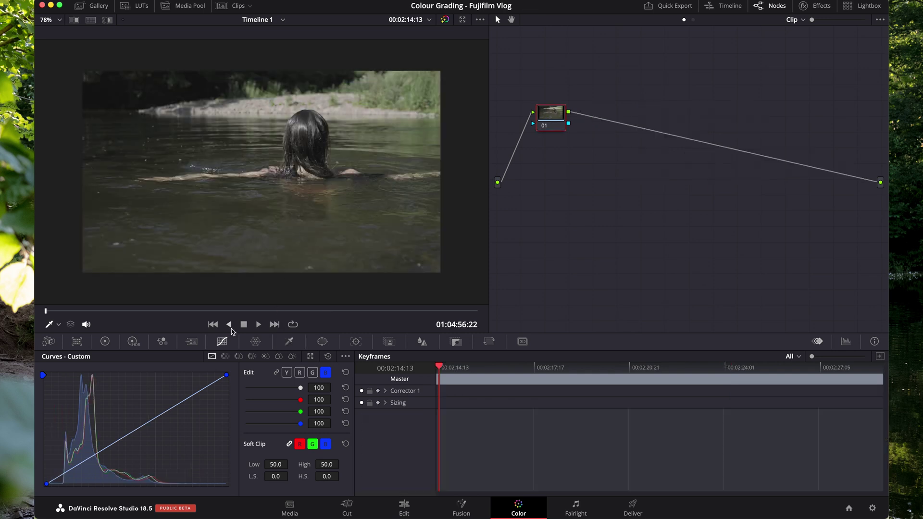
left_click(215, 326)
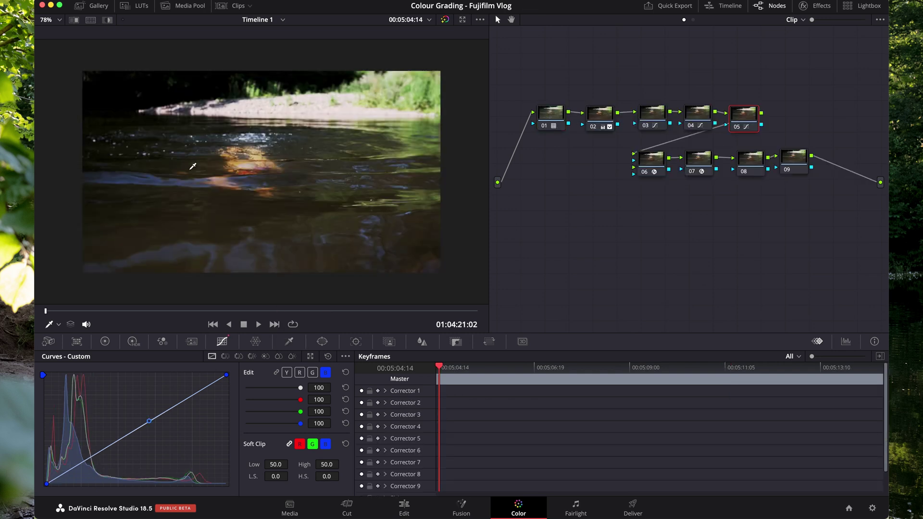
left_click(275, 326)
left_click(276, 326)
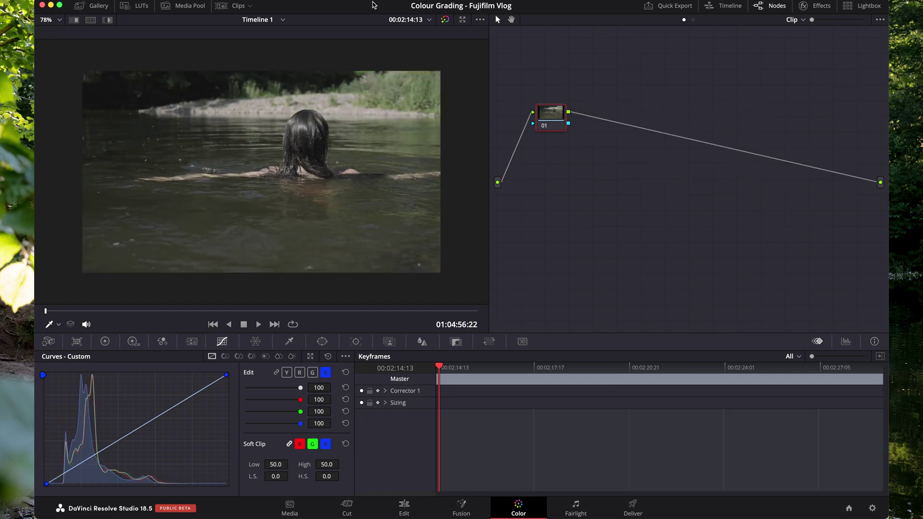
left_click(357, 1)
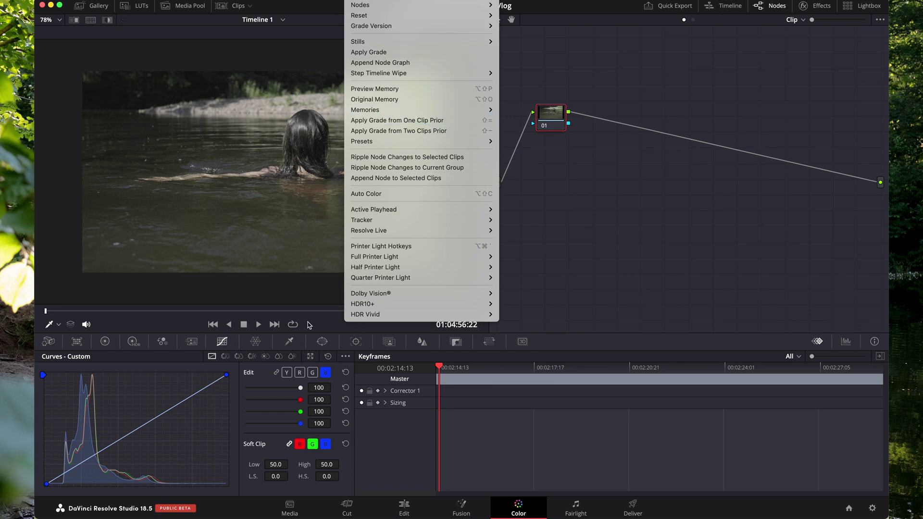
key("shift+equal")
left_click(213, 325)
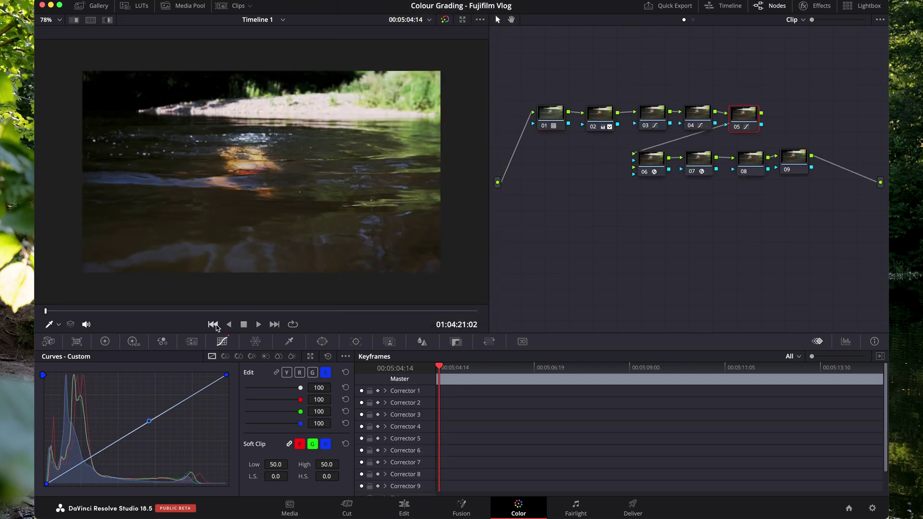
left_click(213, 325)
left_click(275, 324)
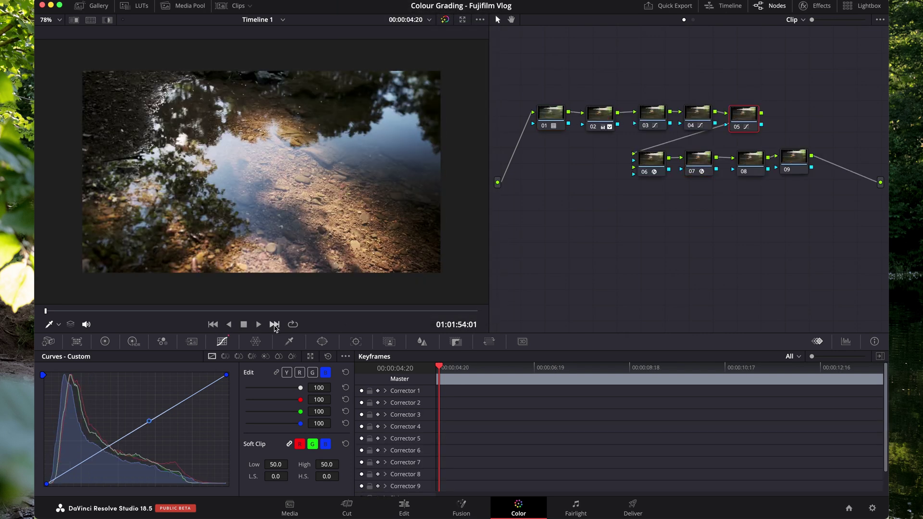
left_click(274, 325)
Try applying the grade from one clip prior to the ungraded swimming clip, judging a frame around 00:02:24:01.
left_click(351, 4)
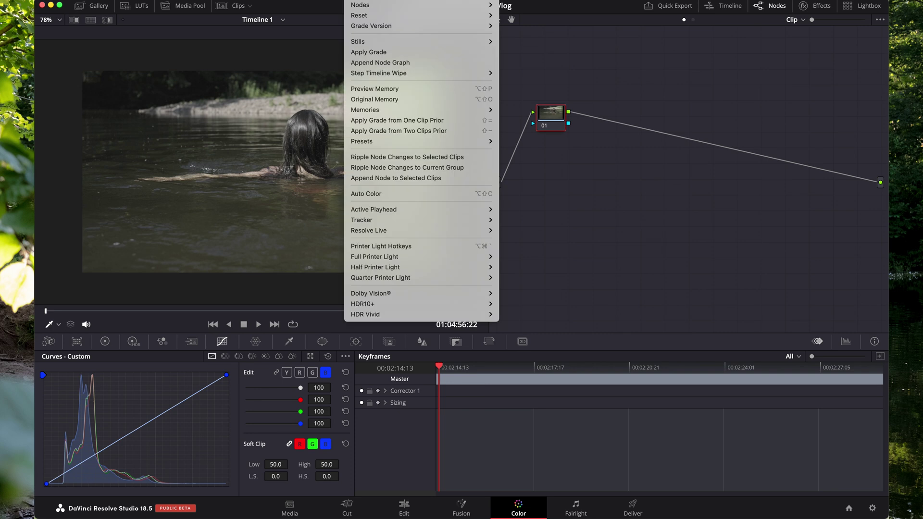
left_click(403, 120)
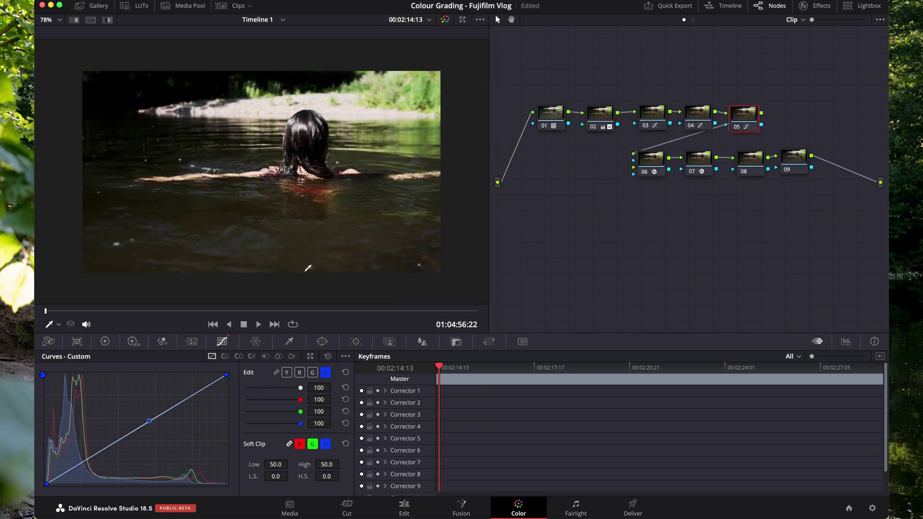
left_click_drag(289, 314, 330, 310)
key("super+z")
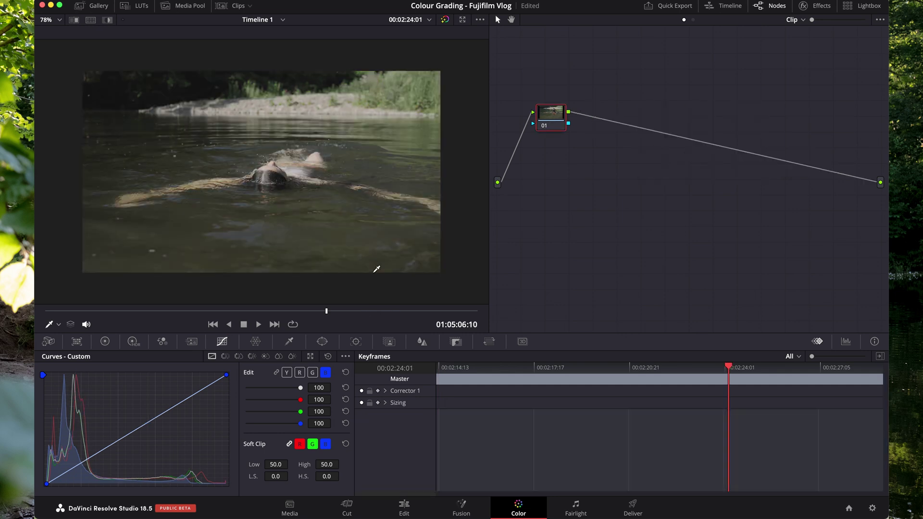
Return to the preceding graded swimming clip and save its grade as Memory A.
left_click(213, 324)
left_click(359, 1)
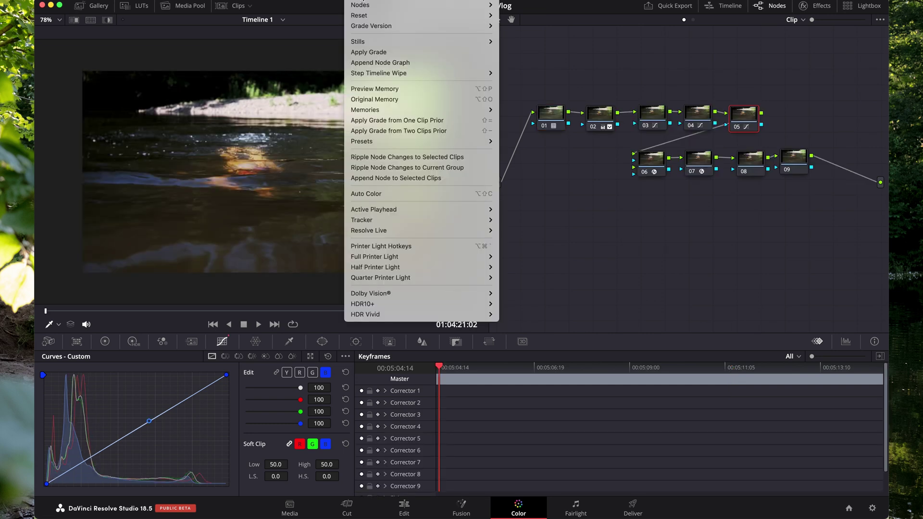
mouse_move(389, 111)
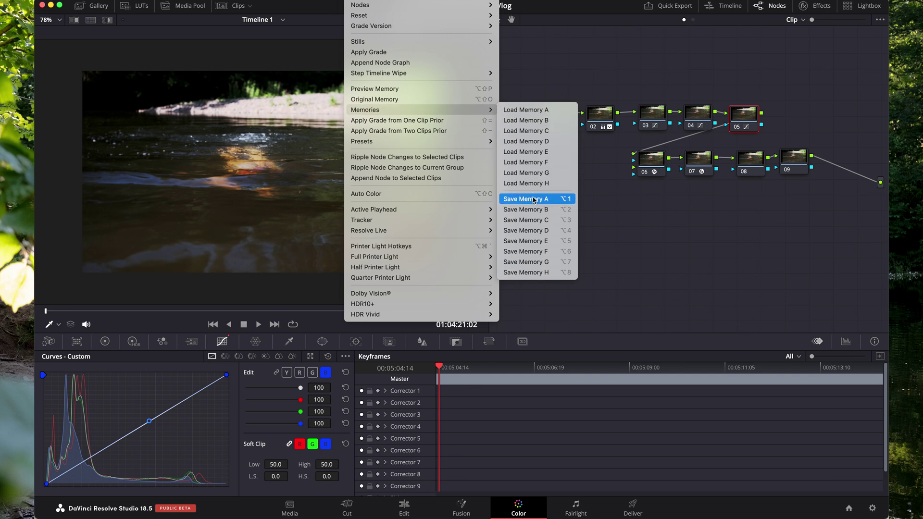
left_click(534, 200)
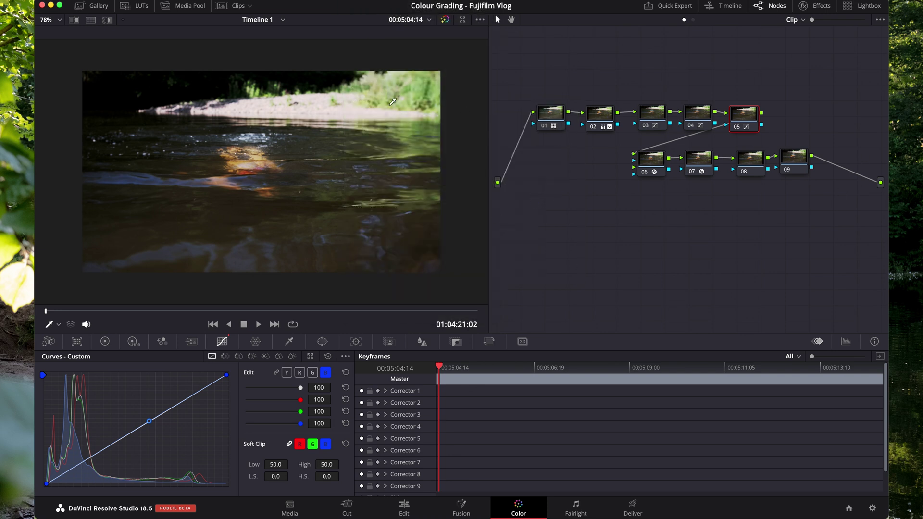
Load Memory A onto the following ungraded swimming clip and check a frame around 00:02:25:01.
left_click(274, 325)
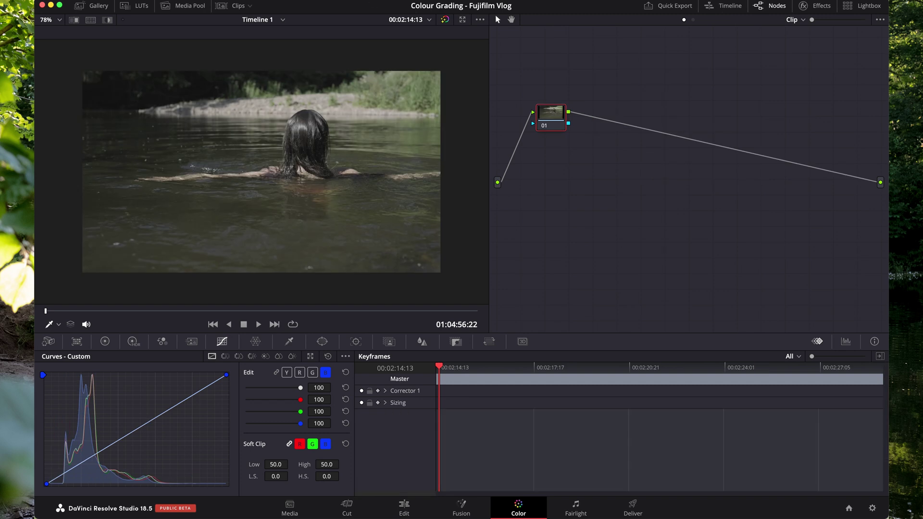
right_click(345, 159)
mouse_move(378, 109)
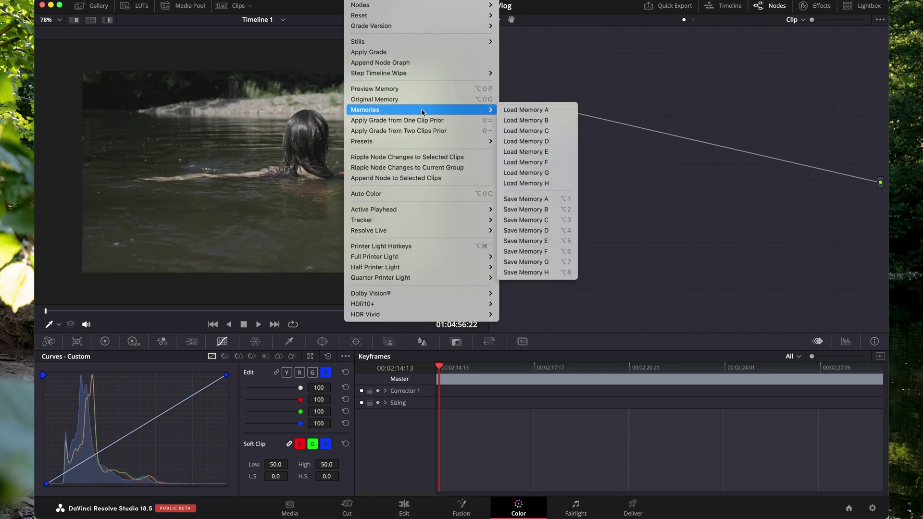
left_click(509, 110)
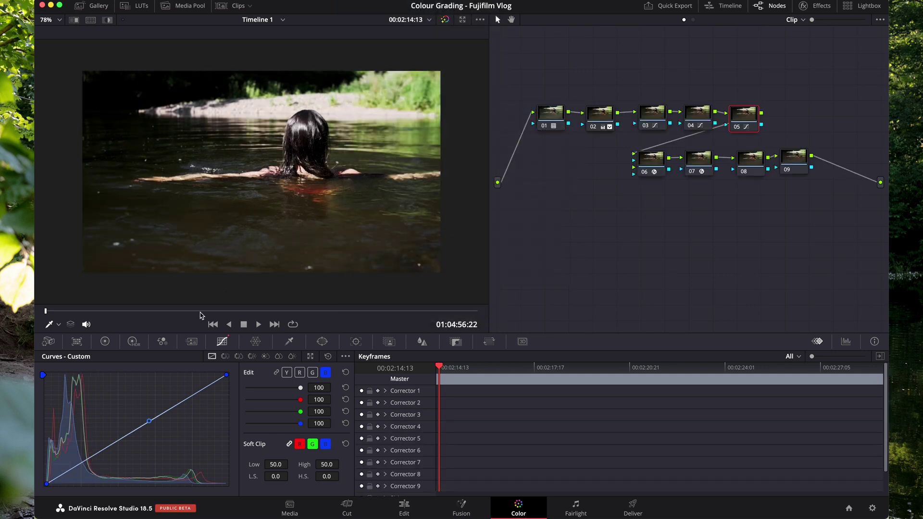
left_click_drag(291, 311, 358, 314)
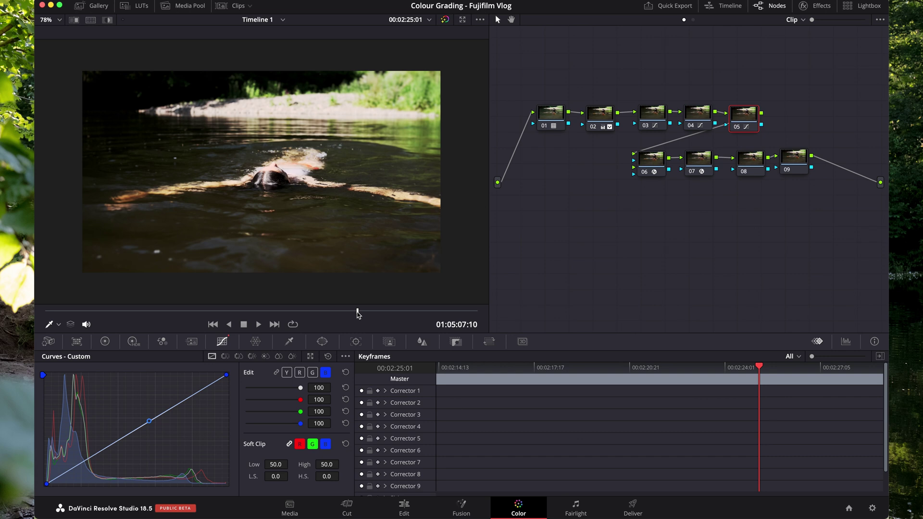
On the preceding swimming clip, at 00:05:11:06, delete nodes 02 to 09 and clear the LUT from node 01.
key("Up")
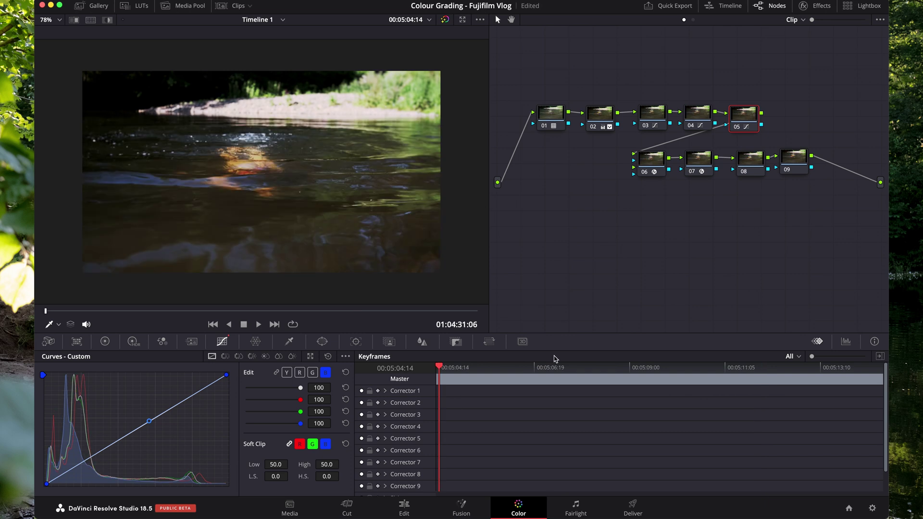
left_click_drag(291, 313, 332, 299)
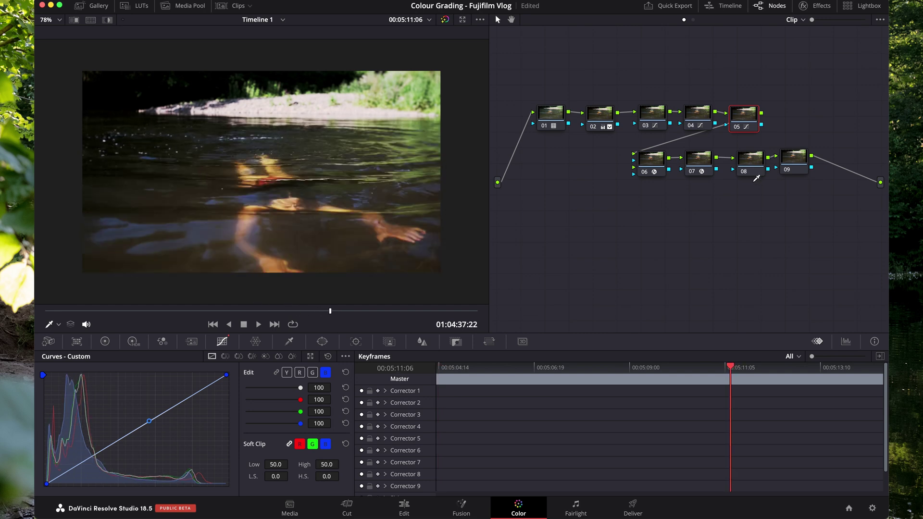
left_click_drag(817, 200, 650, 98)
key("Delete")
key("Delete")
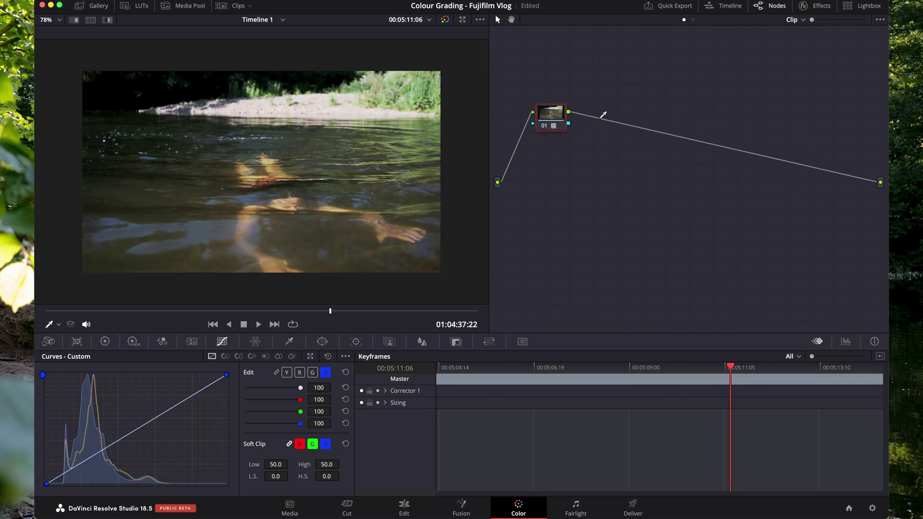
right_click(553, 106)
left_click(577, 117)
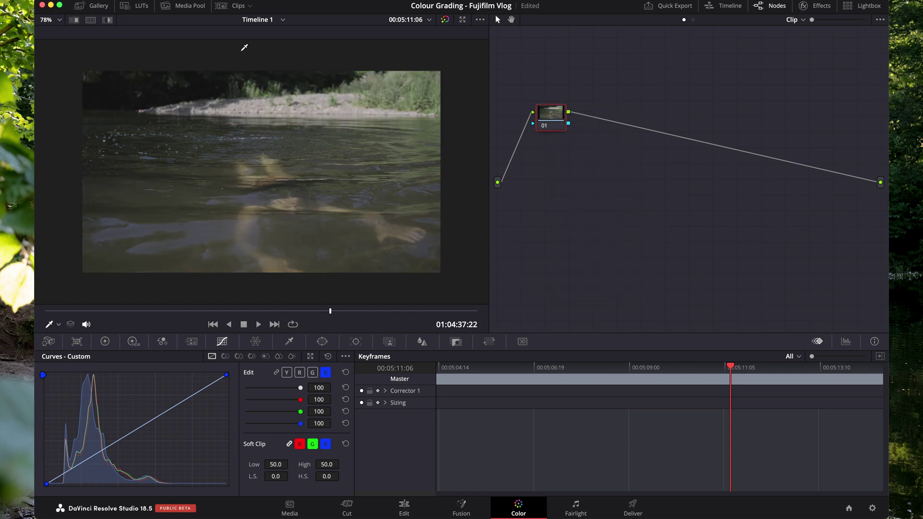
Apply the X-H2S LUT XH2S_FLog_FGamut_to_ETERNA-BB_BT.709_33gird_V.1.00 to node 01.
left_click(141, 6)
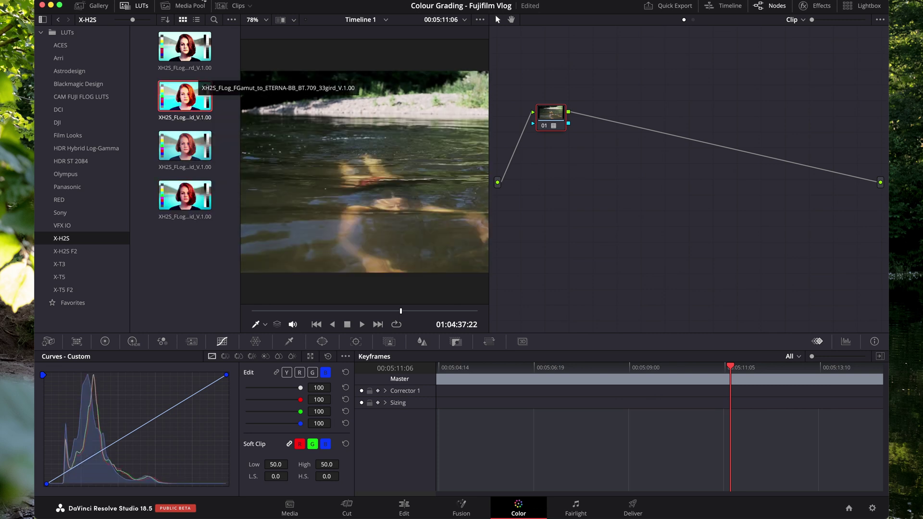
left_click(136, 6)
Add six serial nodes after node 01 and place nodes 06 and 07 in a second row beneath nodes 04 and 05.
key("alt+s")
key("alt+s")
key("alt+s")
key("alt+s")
key("alt+s")
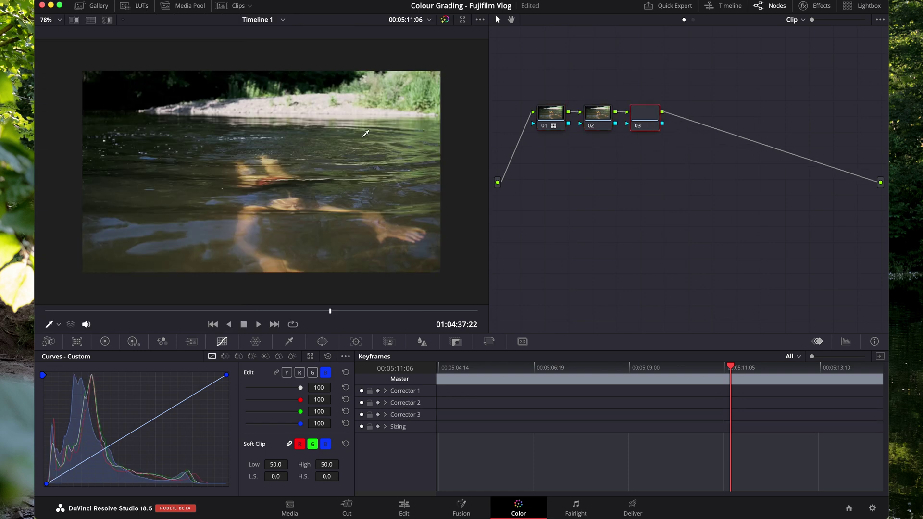
key("alt+s")
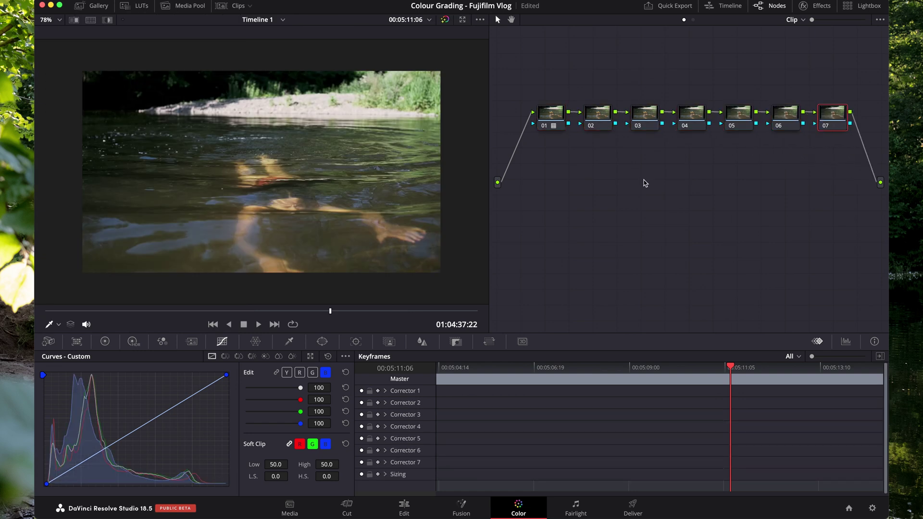
left_click_drag(840, 153, 769, 86)
left_click_drag(781, 119, 688, 170)
Set the color space of node 07 to Rec.709.
left_click(749, 177)
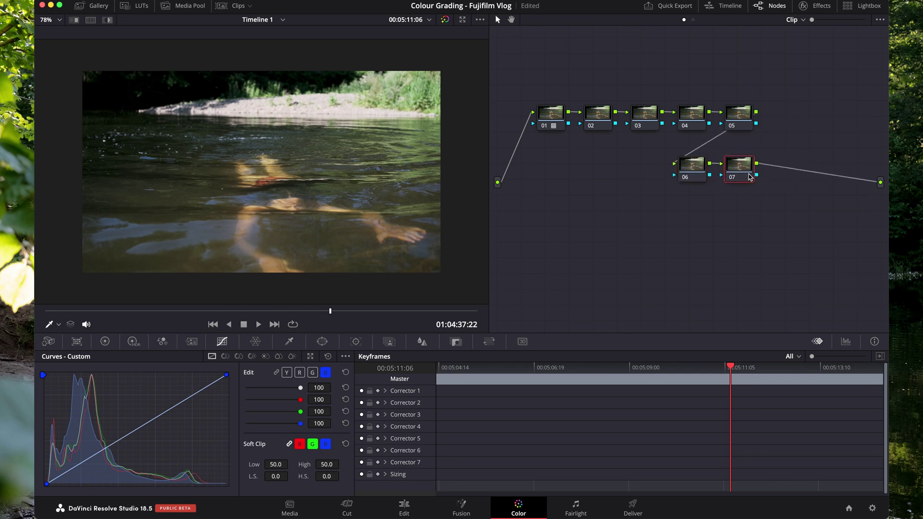
right_click(749, 177)
mouse_move(787, 305)
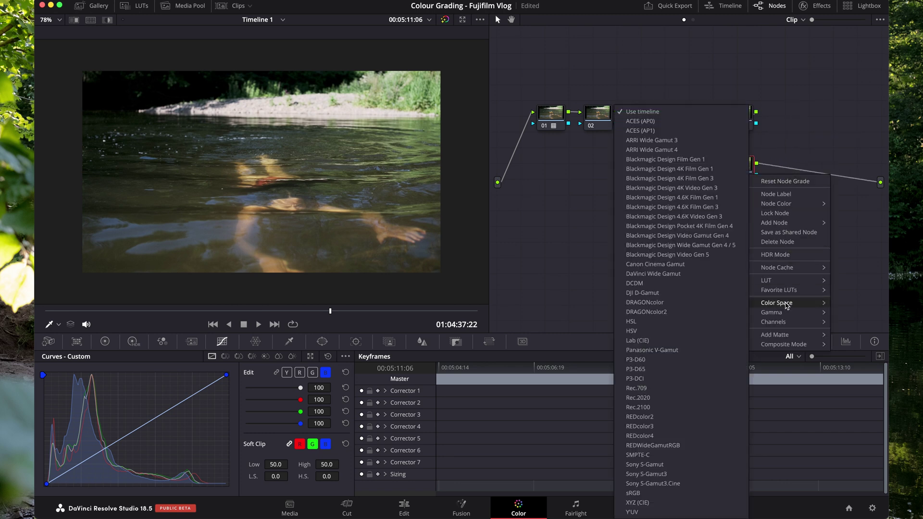
left_click(660, 389)
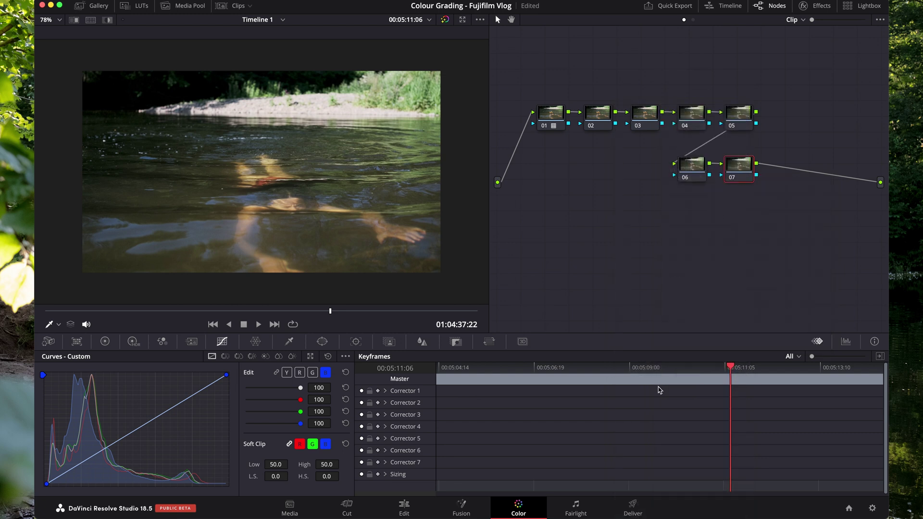
Set the gamma of node 06 to FujiFilm F-Log.
left_click(702, 170)
right_click(702, 169)
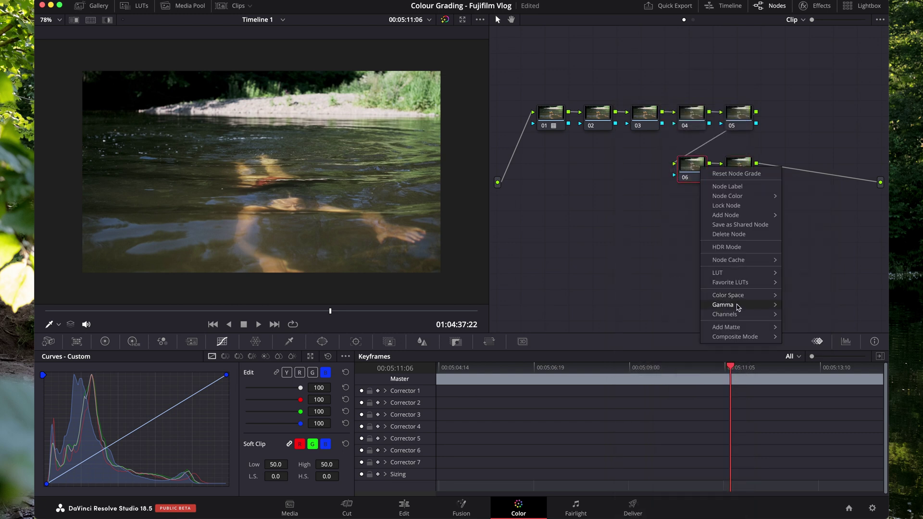
mouse_move(737, 308)
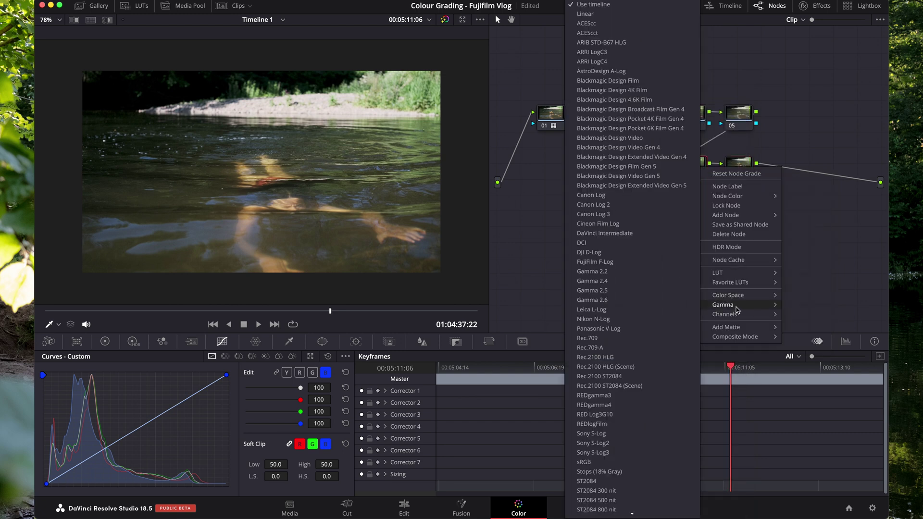
left_click(612, 262)
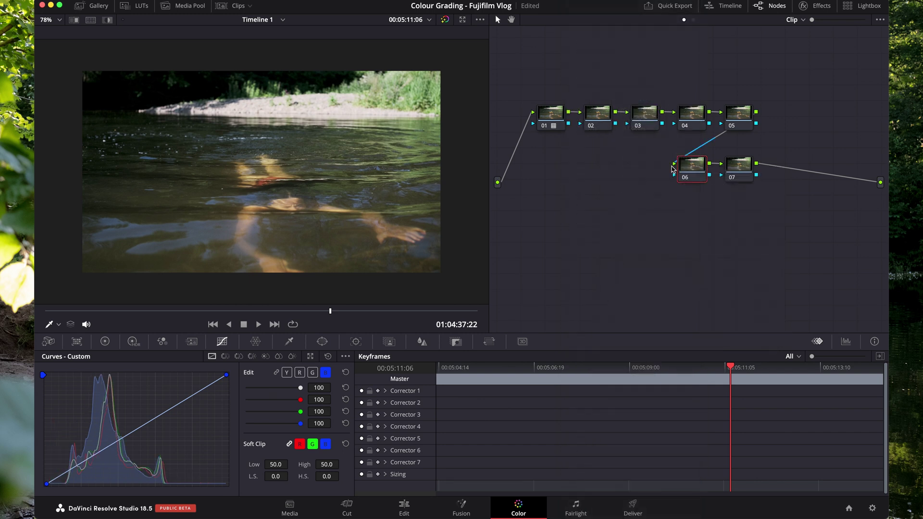
Link the custom curve channels on node 02 and shape a gentle S-curve with shadow, midtone and highlight points.
left_click(598, 121)
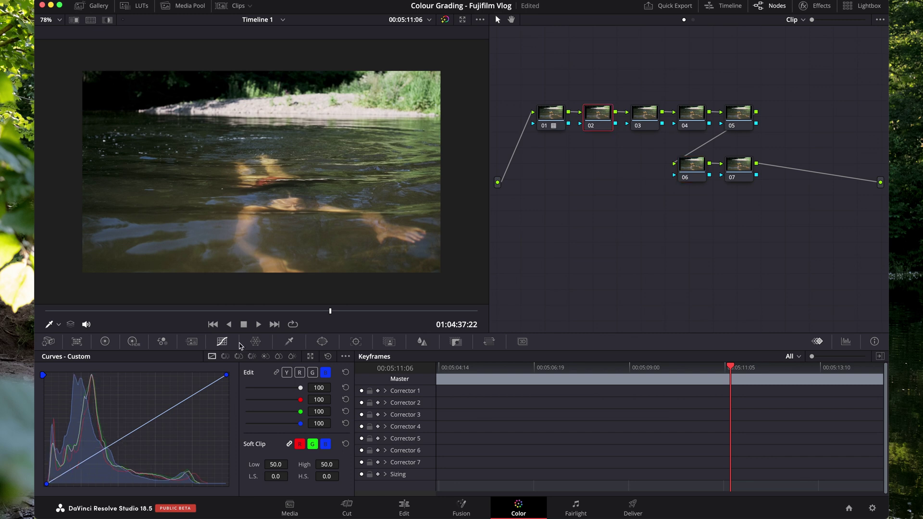
left_click(276, 373)
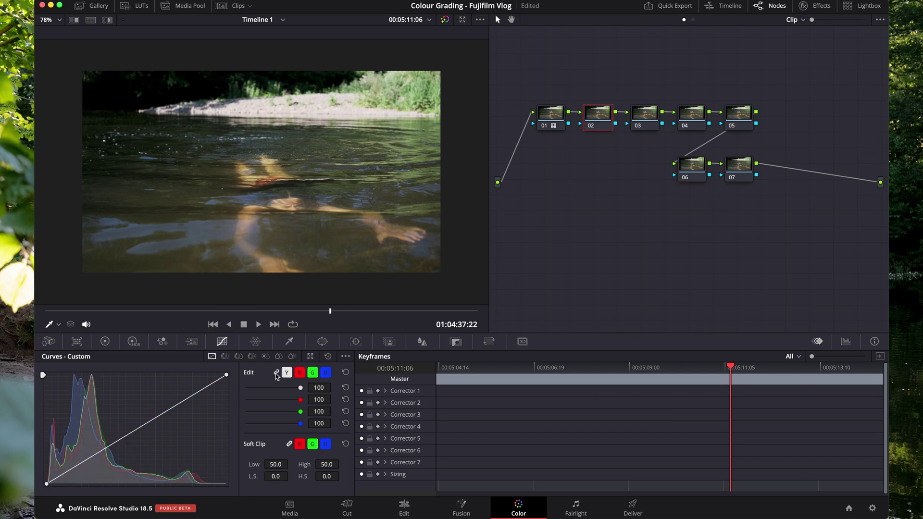
left_click(276, 373)
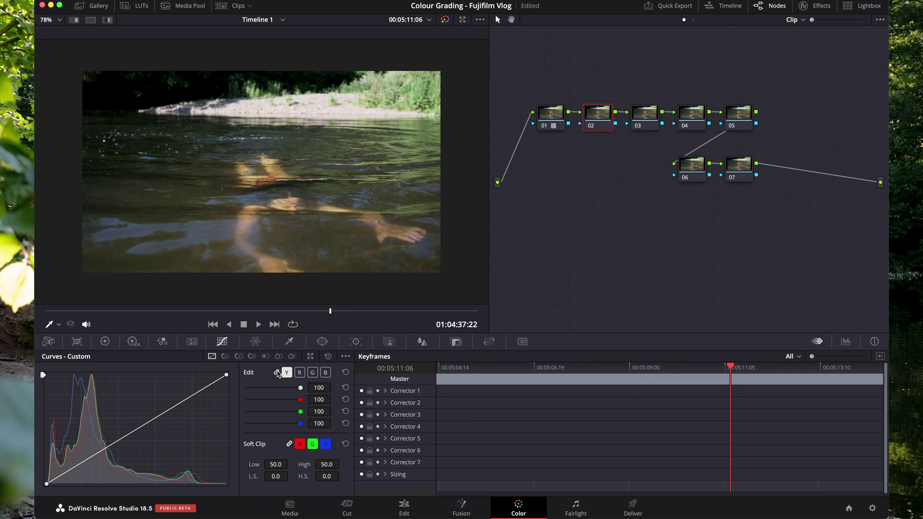
left_click(276, 373)
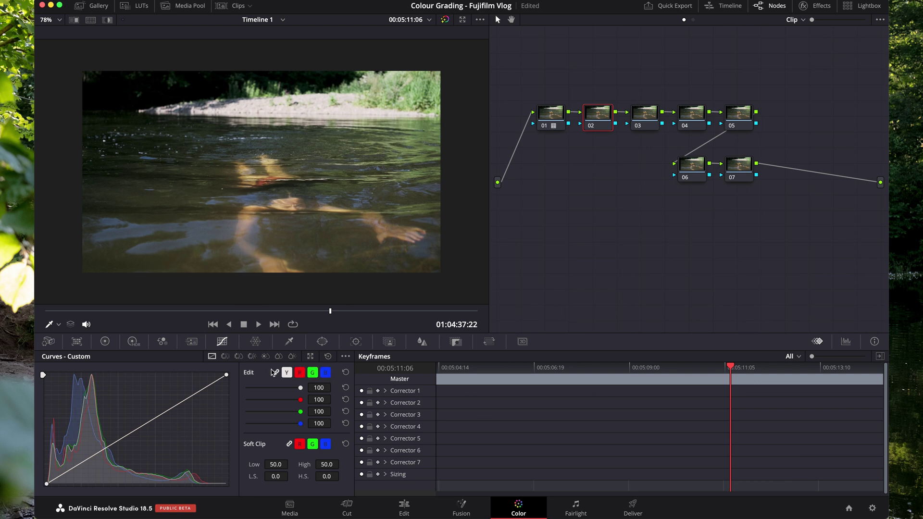
left_click(142, 421)
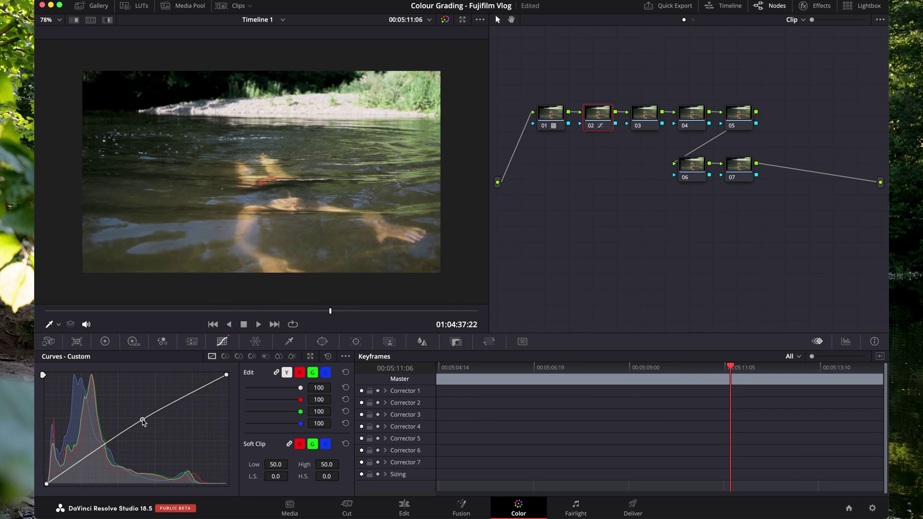
left_click_drag(143, 422, 146, 423)
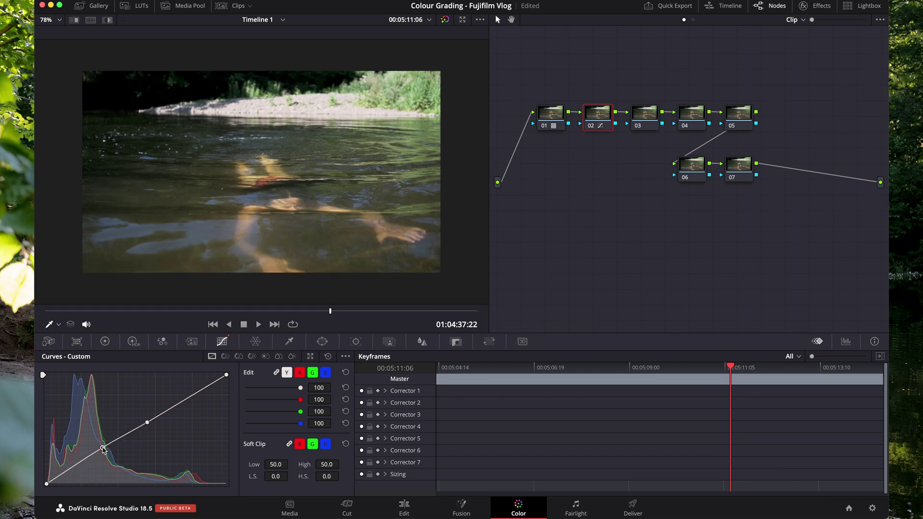
left_click_drag(102, 450, 105, 451)
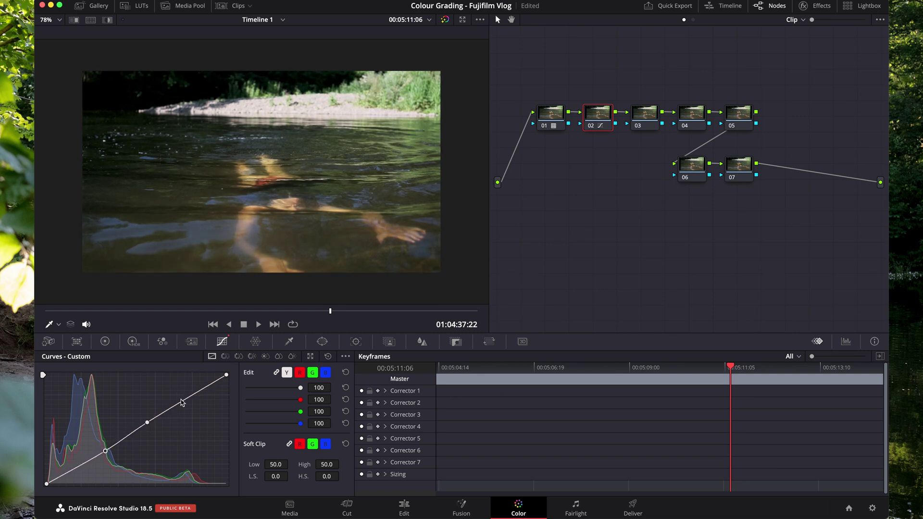
mouse_move(188, 398)
left_mouse_down()
mouse_move(201, 382)
mouse_move(195, 390)
left_mouse_up()
left_click_drag(145, 422, 155, 423)
left_click(134, 341)
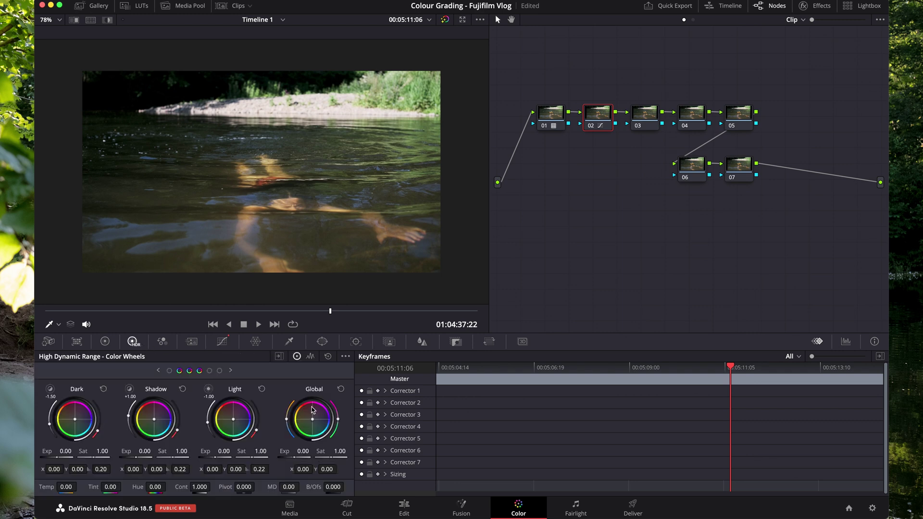
Add a midtone control point to the red channel's custom curve on node 03.
left_click(646, 112)
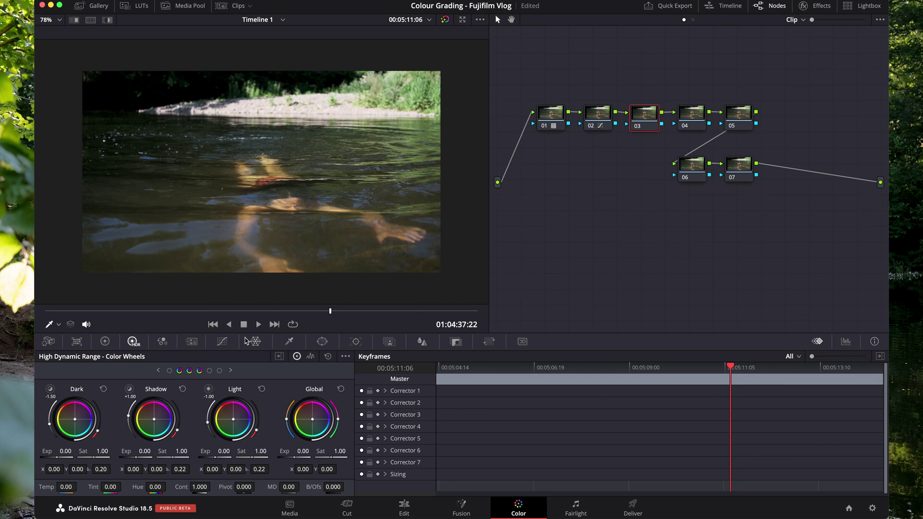
left_click(222, 341)
left_click(299, 374)
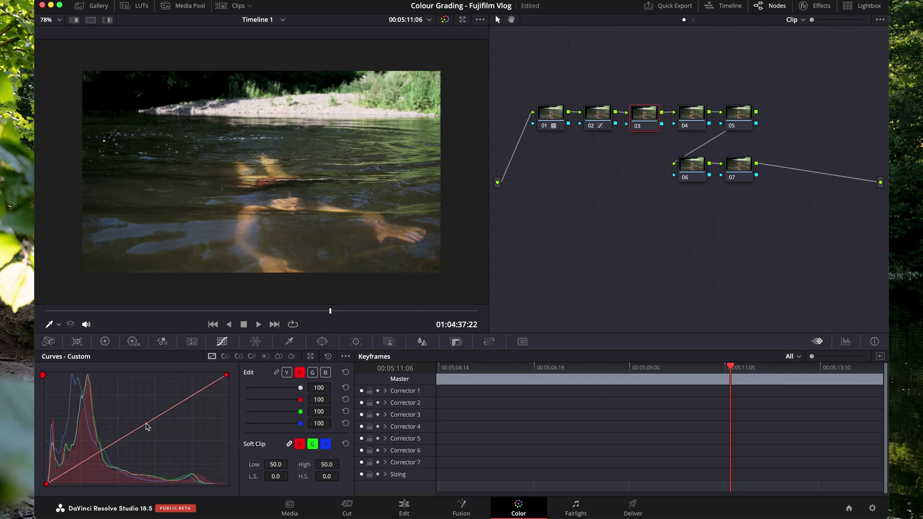
left_click(148, 424)
Add a midtone point to the green channel's custom curve on node 04 and lower it slightly.
left_click(692, 114)
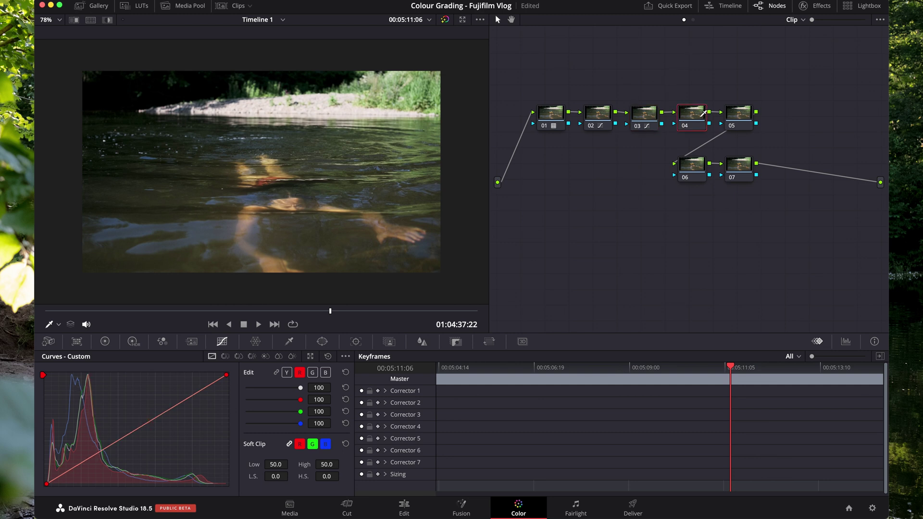
left_click(312, 374)
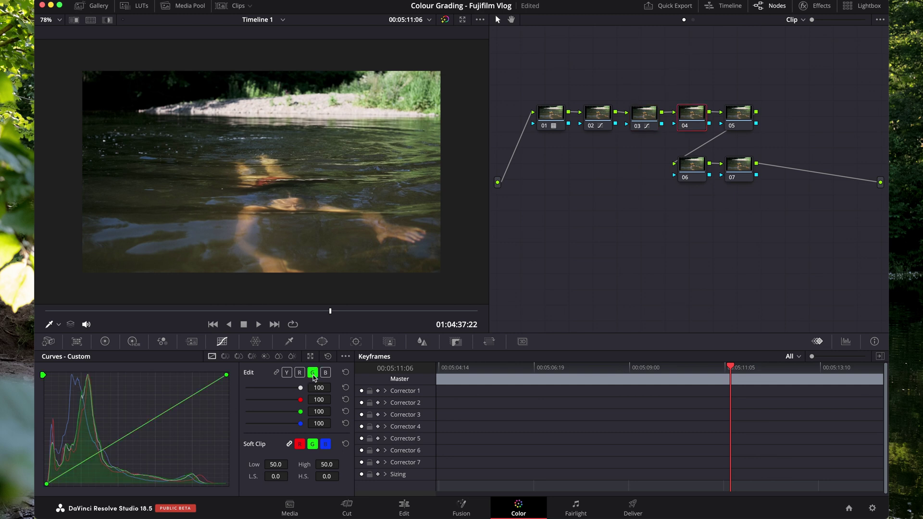
left_click(148, 424)
left_click_drag(149, 424, 146, 425)
Add a midtone point to the blue channel's custom curve on node 05 and adjust it slightly.
left_click(742, 116)
left_click(326, 373)
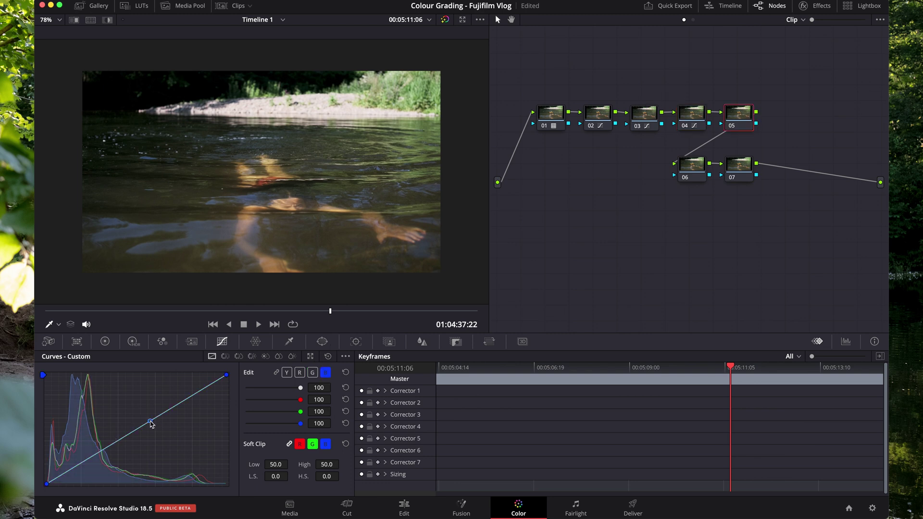
left_click_drag(150, 423, 151, 421)
Raise the midtone point of node 02's linked luminance curve and fine-tune it while viewing the frame at 01:04:39:00.
left_click(598, 124)
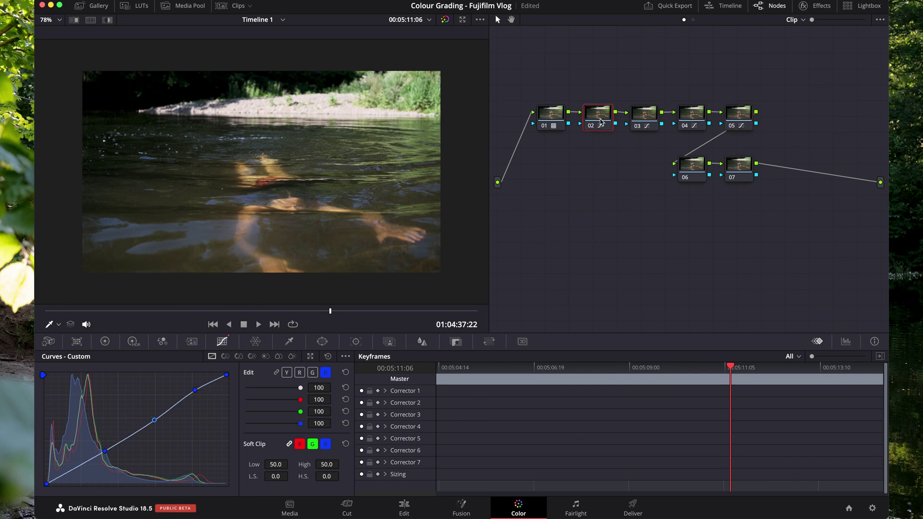
left_click(286, 373)
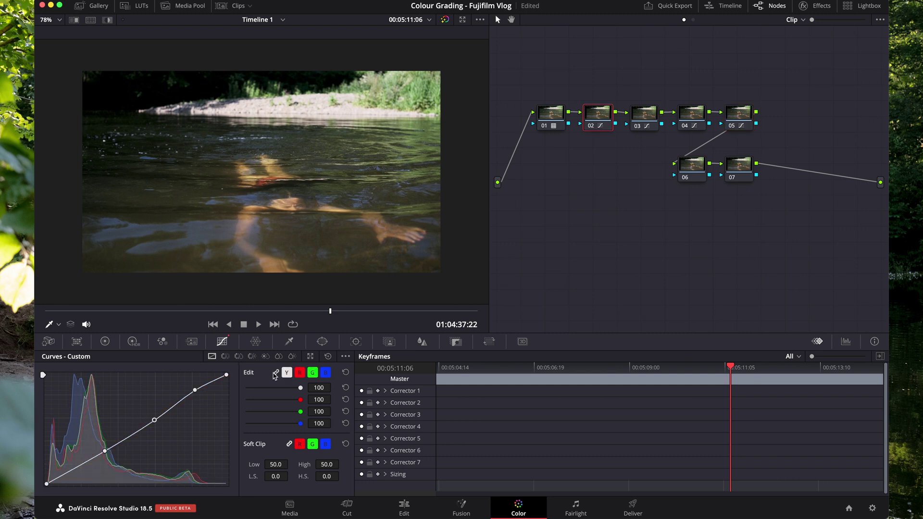
left_click_drag(155, 426, 153, 416)
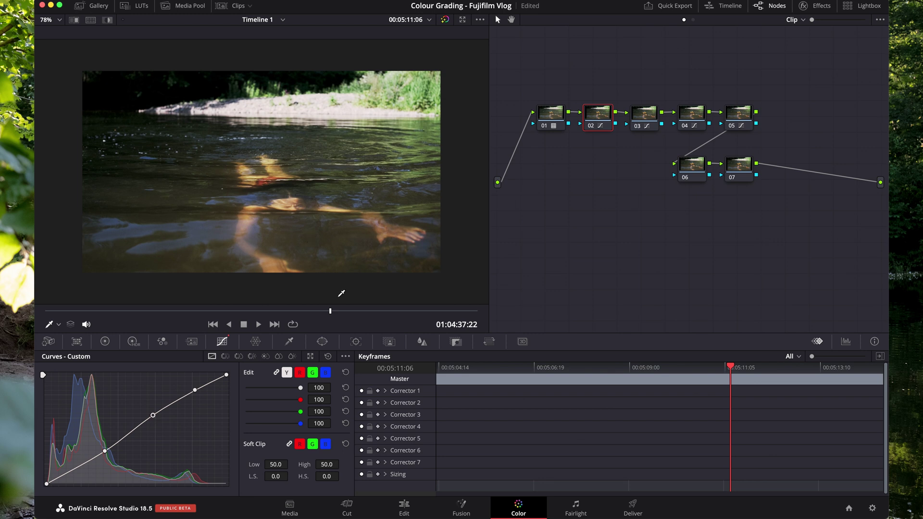
left_click_drag(331, 314, 377, 311)
left_click(358, 312)
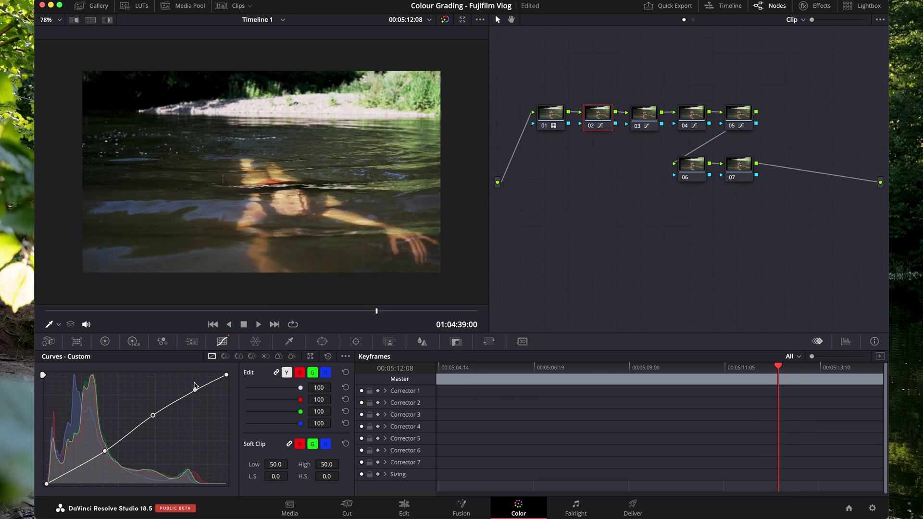
left_click_drag(153, 415, 151, 419)
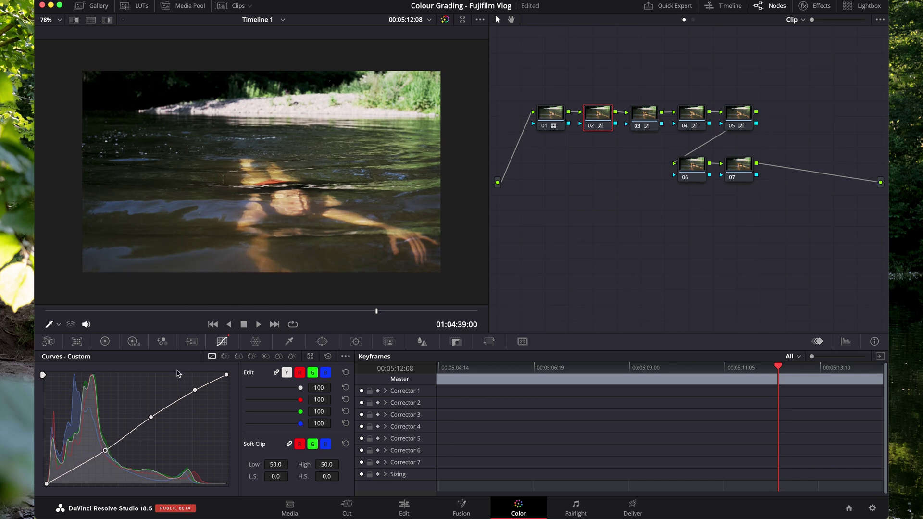
In node 02's HDR wheels, set Shadow exposure to -0.15, Global saturation to 1.06, Temp to 88.00 and Hue to 2.30.
left_click(132, 342)
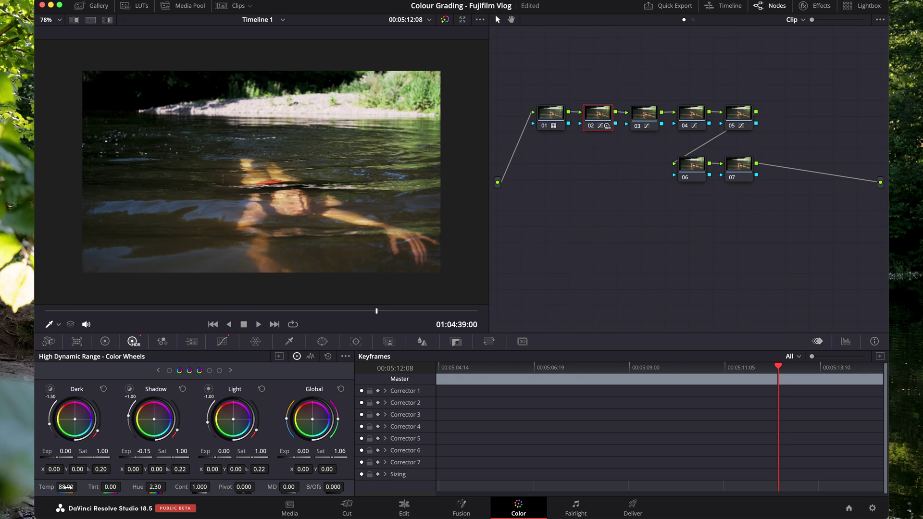
Play back the swimming clip and compare the picture with node 02 disabled and enabled.
left_click(101, 312)
key("space")
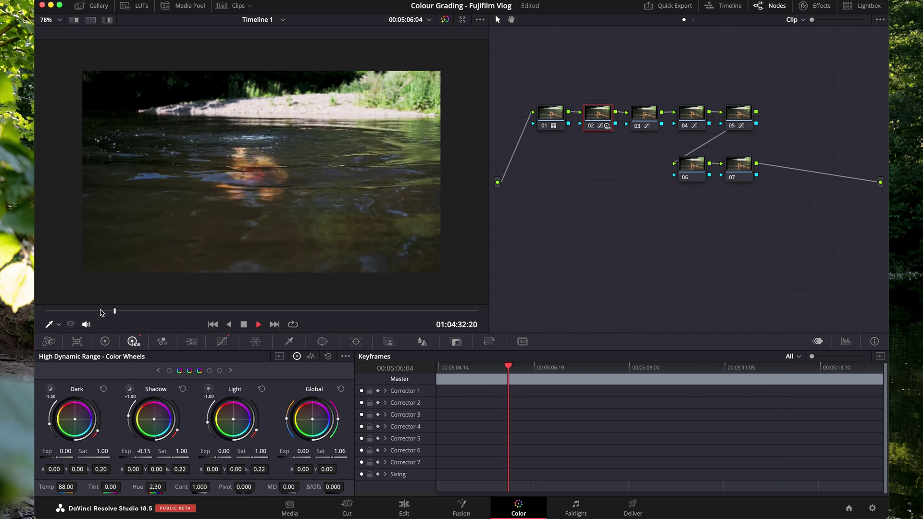
key("space")
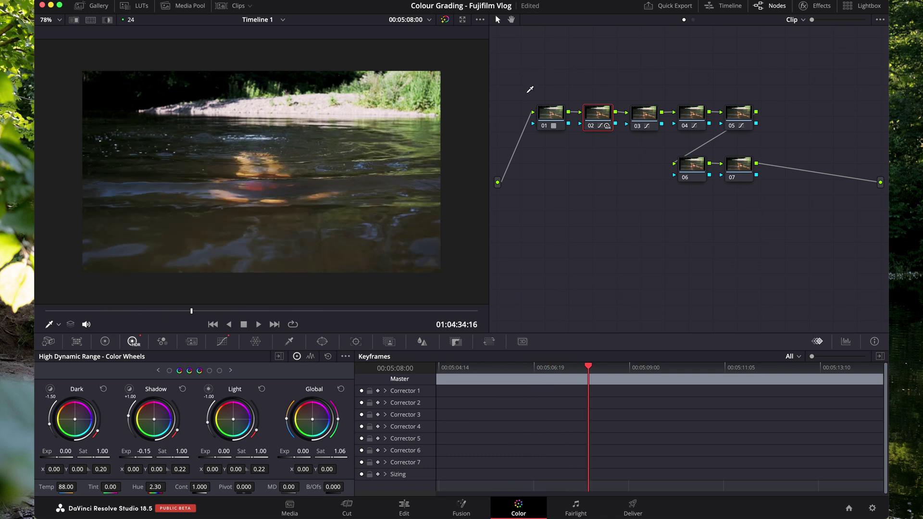
key("ctrl+d")
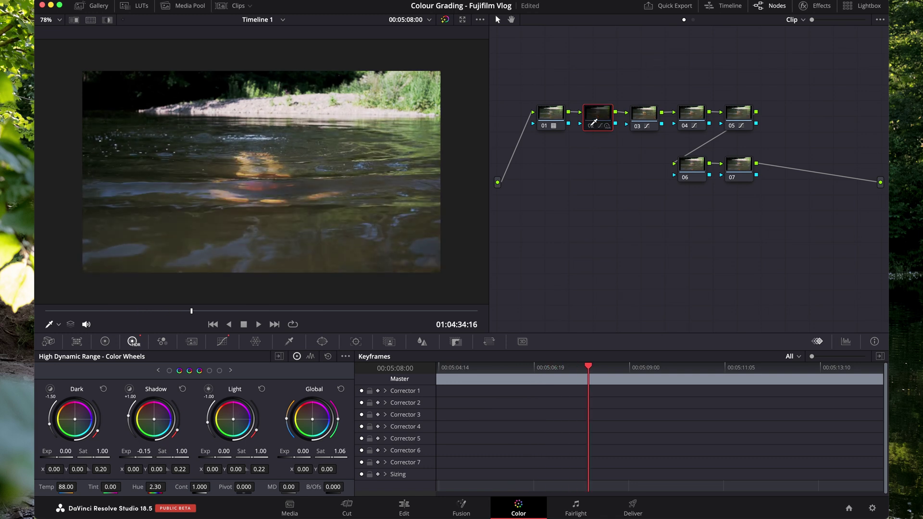
key("ctrl+d")
key("ctrl+d")
key("ctrl+d")
key("space")
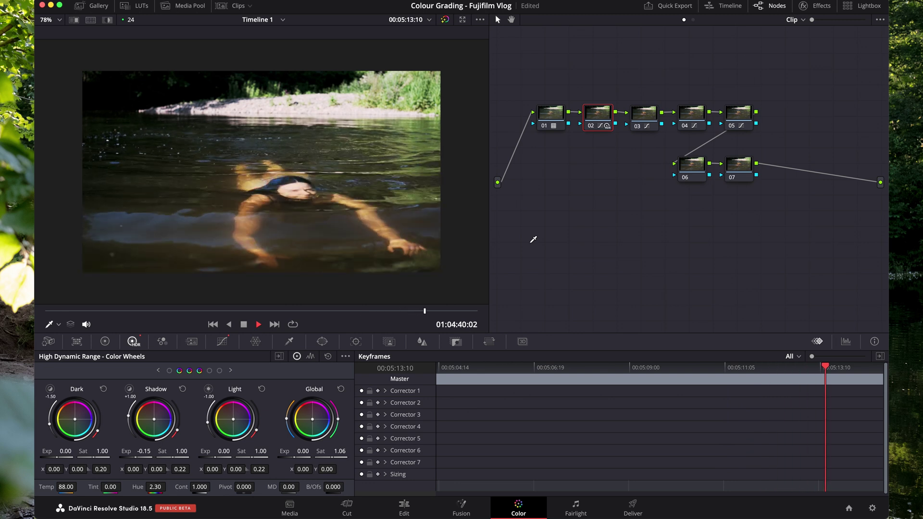
key("space")
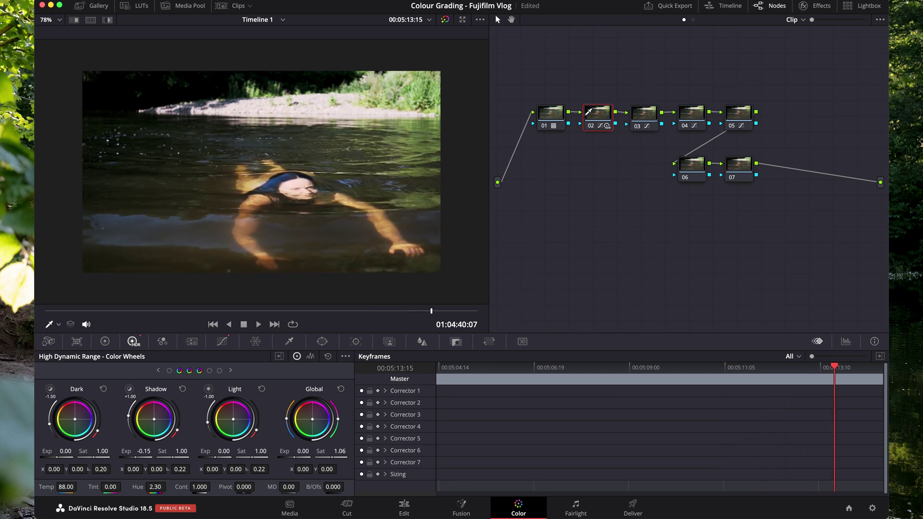
Add two serial nodes after node 05 and place them in the second row ahead of the two colour-conversion nodes.
left_click(741, 109)
key("alt+s")
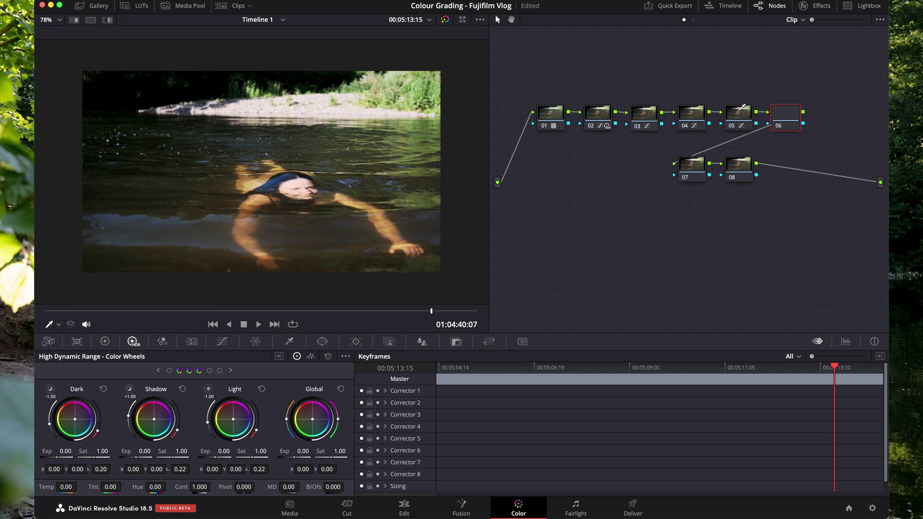
key("alt+s")
left_click_drag(836, 84, 593, 166)
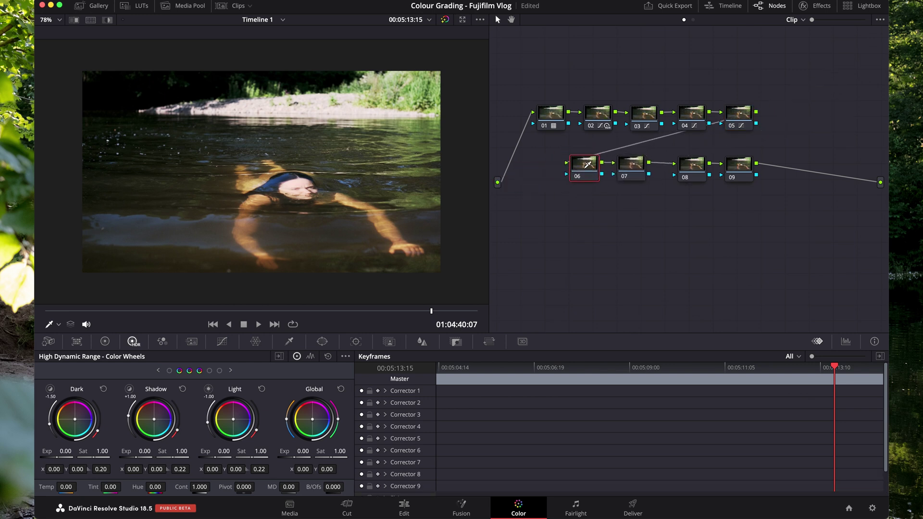
Find the Tilt-Shift Blur effect in the Resolve FX Stylize library and apply it to node 06.
left_click(830, 5)
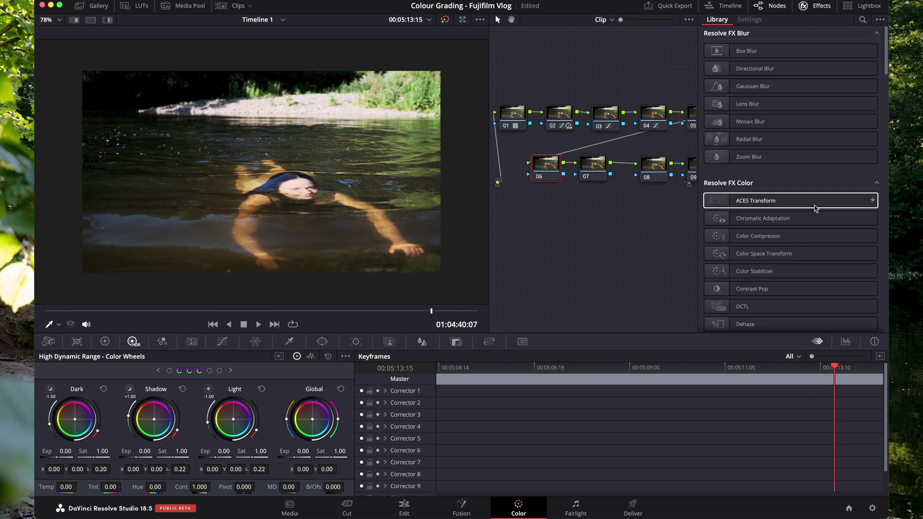
scroll(816, 202, "down", 6)
scroll(816, 208, "down", 7)
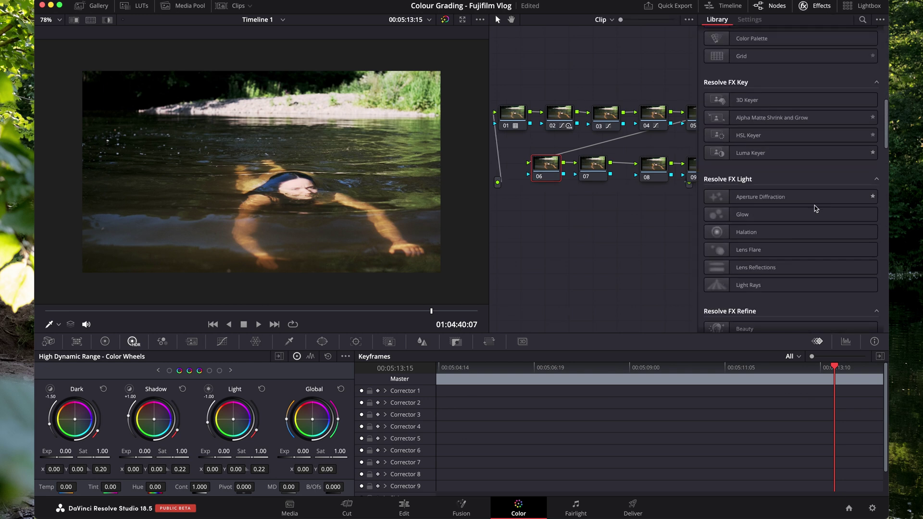
scroll(812, 160, "down", 8)
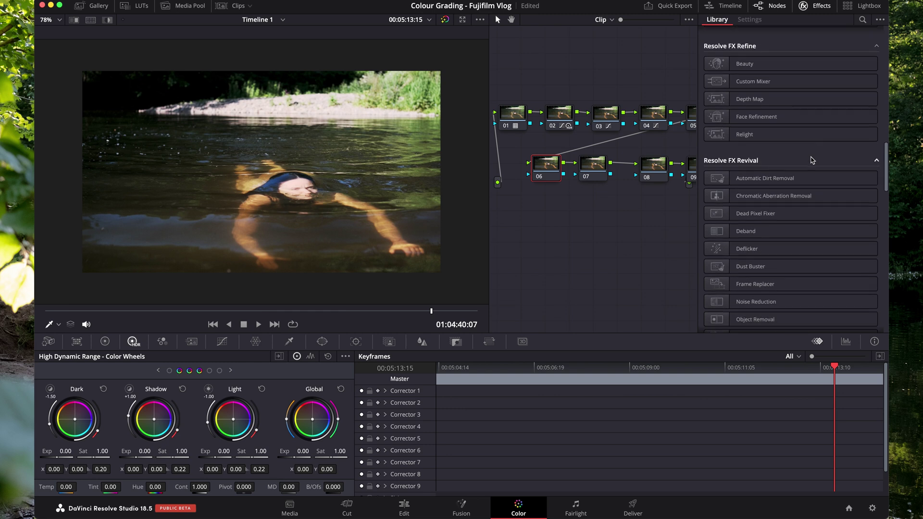
scroll(795, 220, "down", 3)
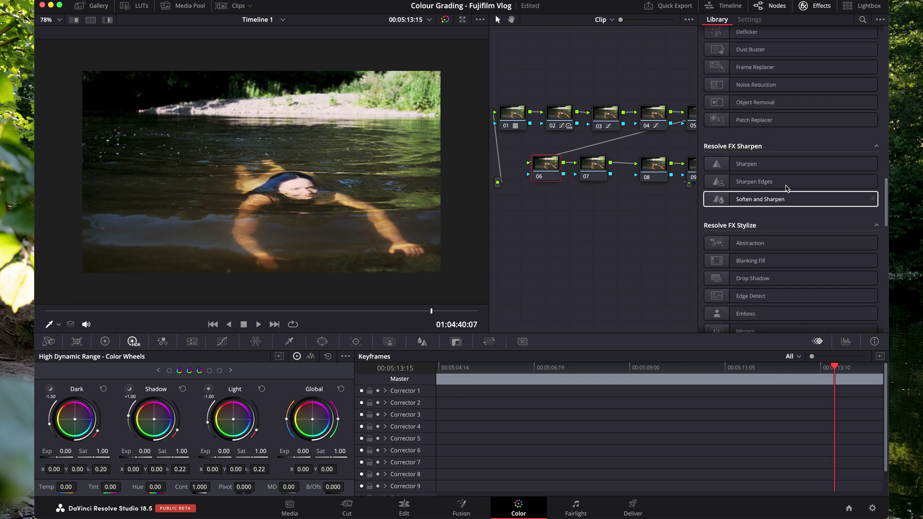
scroll(788, 196, "down", 5)
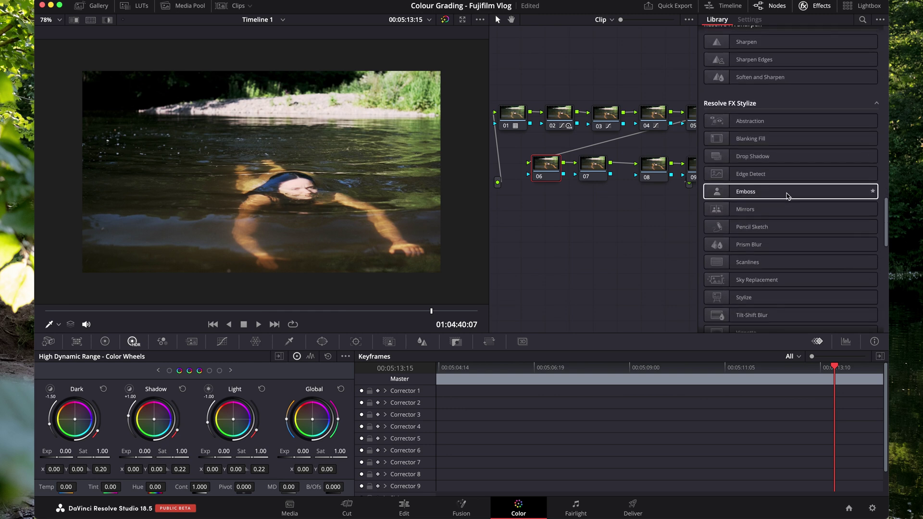
scroll(787, 197, "down", 7)
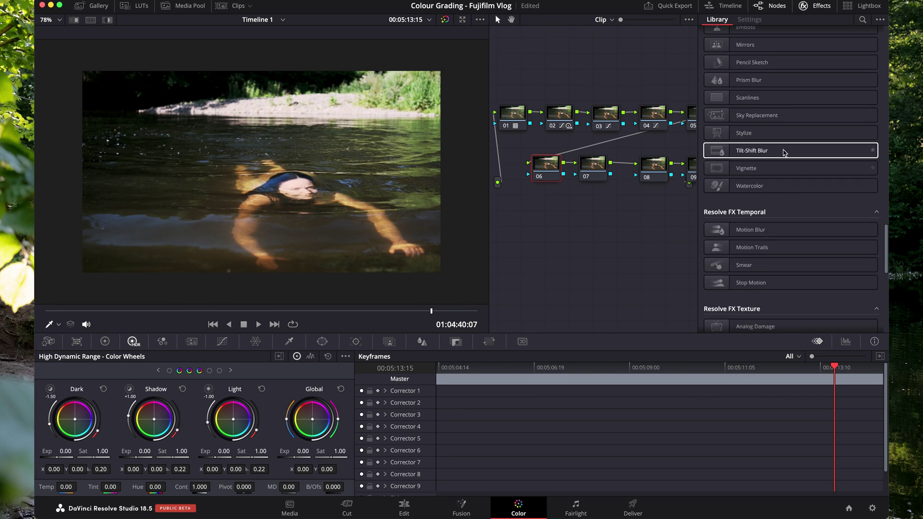
left_click_drag(786, 150, 548, 169)
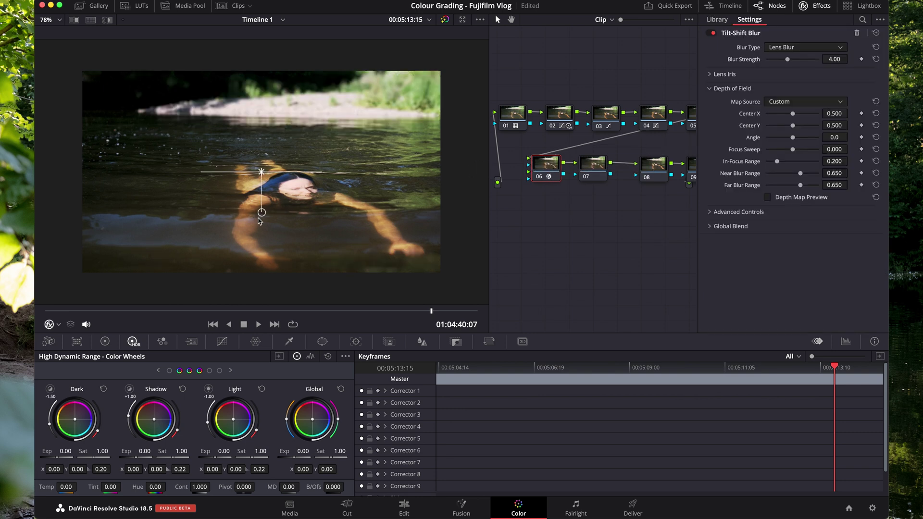
Centre the tilt-shift focus on the swimmer's face at X 0.580, Y 0.415, angle 54.4, and reduce Blur Strength to about 1.56.
left_click_drag(261, 213, 292, 190)
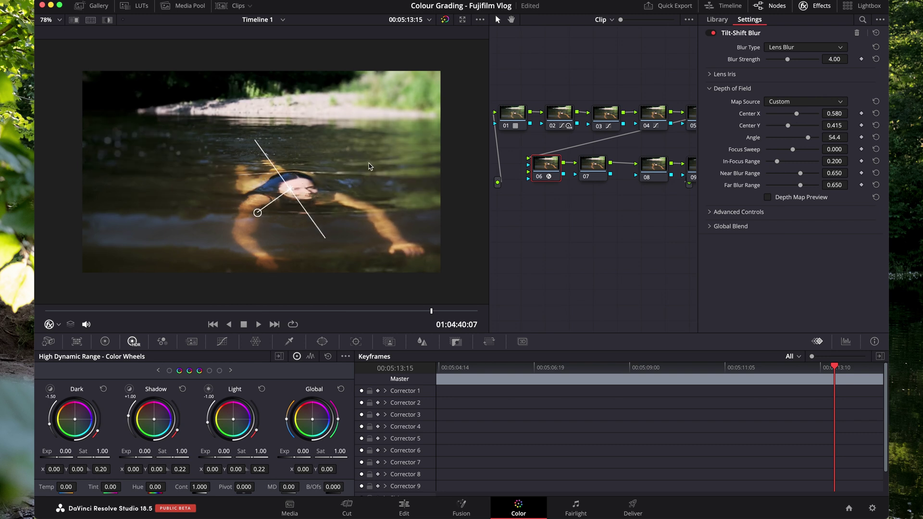
left_click_drag(786, 62, 779, 62)
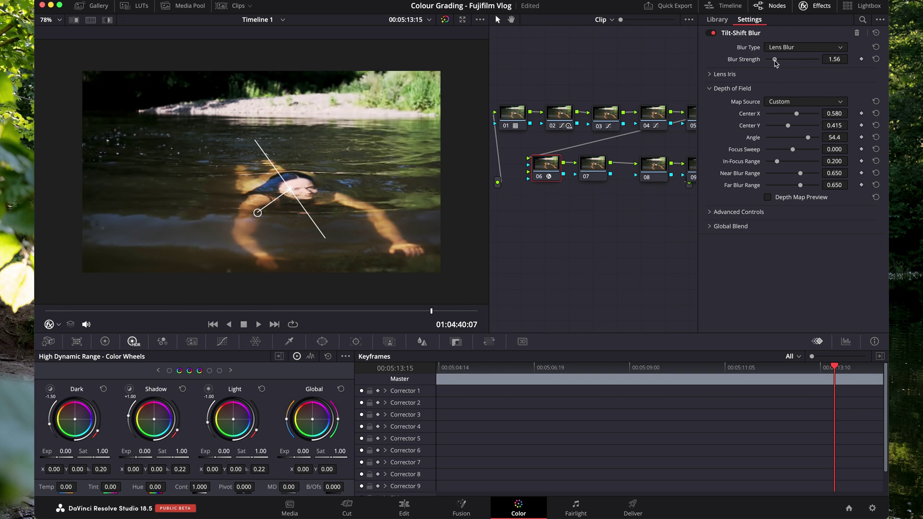
Shift the tilt-shift focus to X 0.614, Y 0.394, angle 32.1, and reduce Near Blur Range to about 0.514.
left_click_drag(256, 216, 267, 226)
left_click_drag(288, 194, 302, 195)
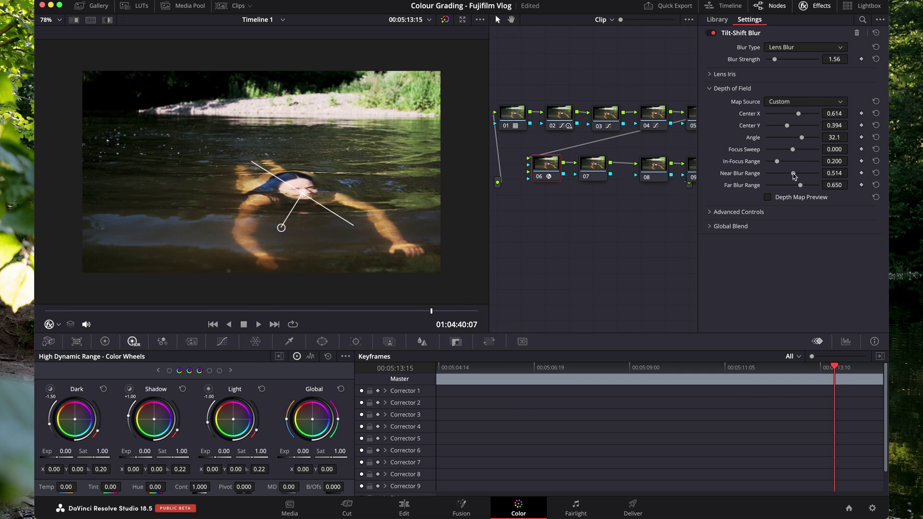
left_click(828, 12)
Play back the swimming clip from near its start to review the tilt-shift blur, and make node 07 the active node.
left_click(135, 311)
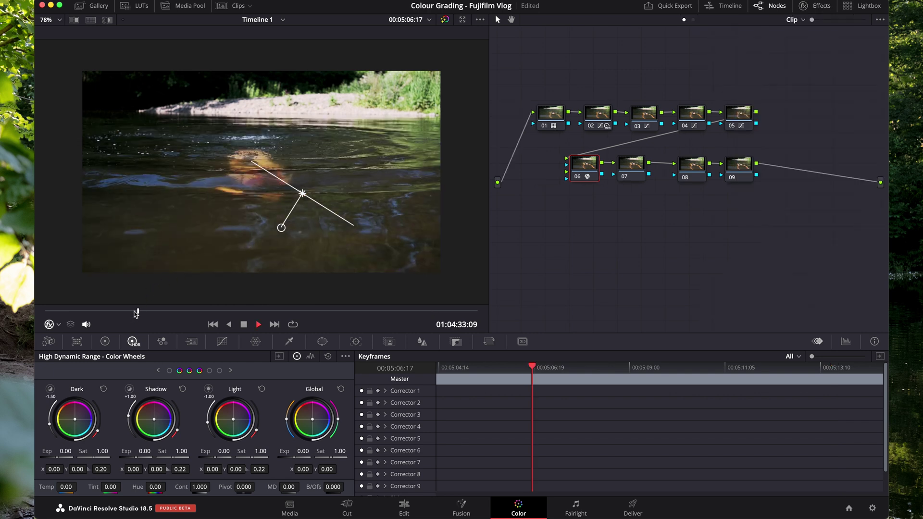
left_click(635, 166)
key("space")
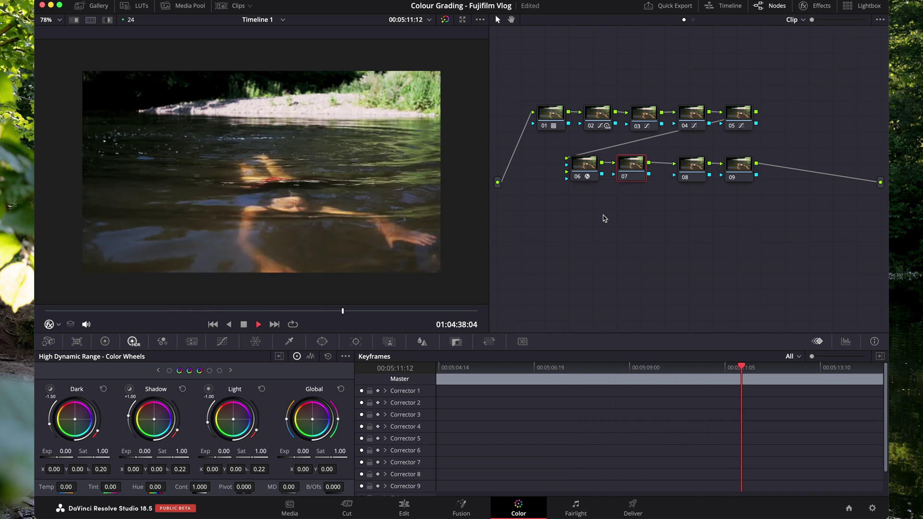
key("space")
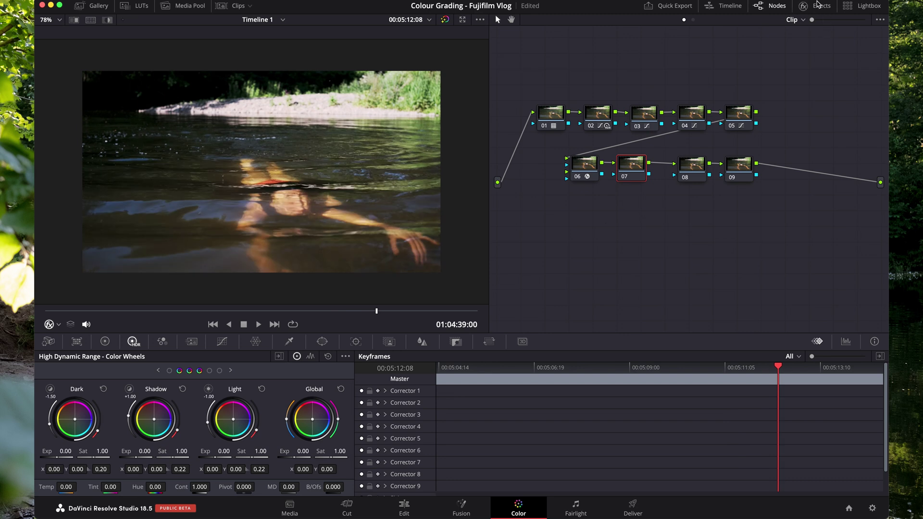
Apply the Noise Reduction effect from Resolve FX Revival to node 07 with temporal luma and chroma thresholds of about 21.1.
left_click(818, 6)
scroll(800, 150, "down", 10)
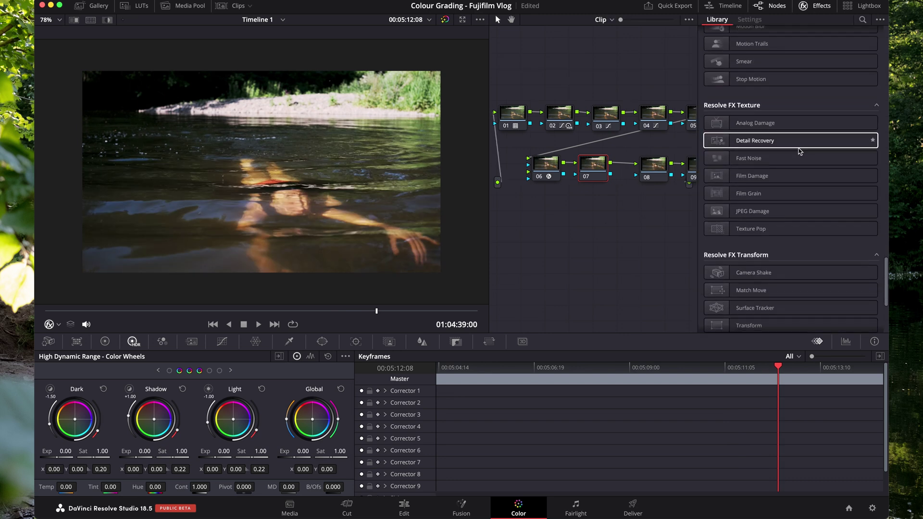
scroll(800, 150, "up", 20)
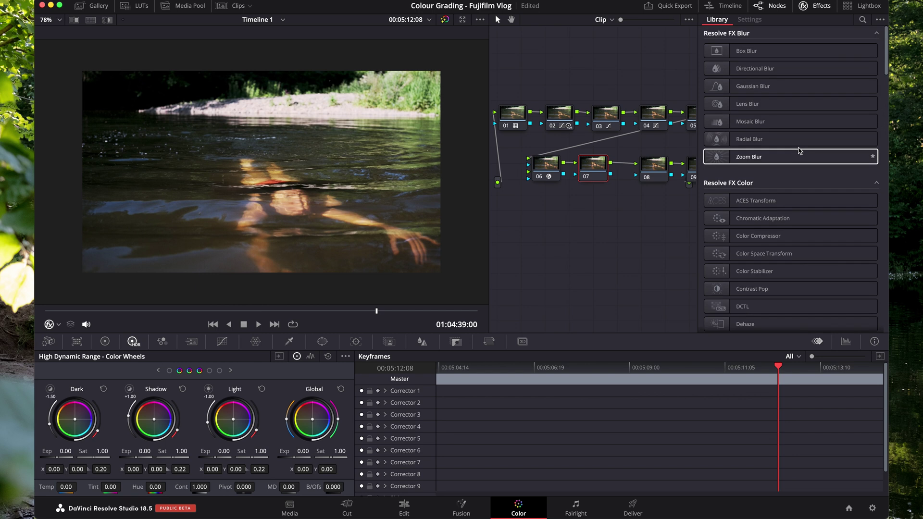
scroll(787, 140, "down", 6)
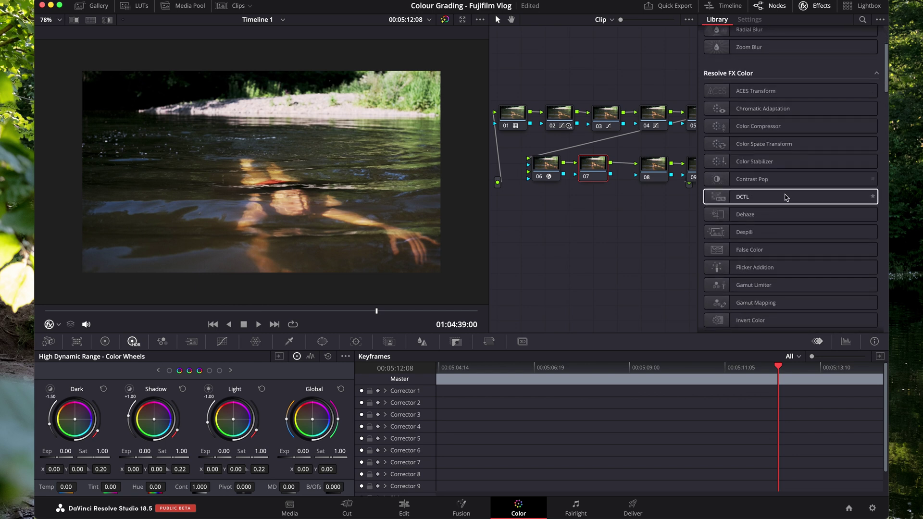
scroll(786, 198, "down", 2)
scroll(783, 145, "down", 12)
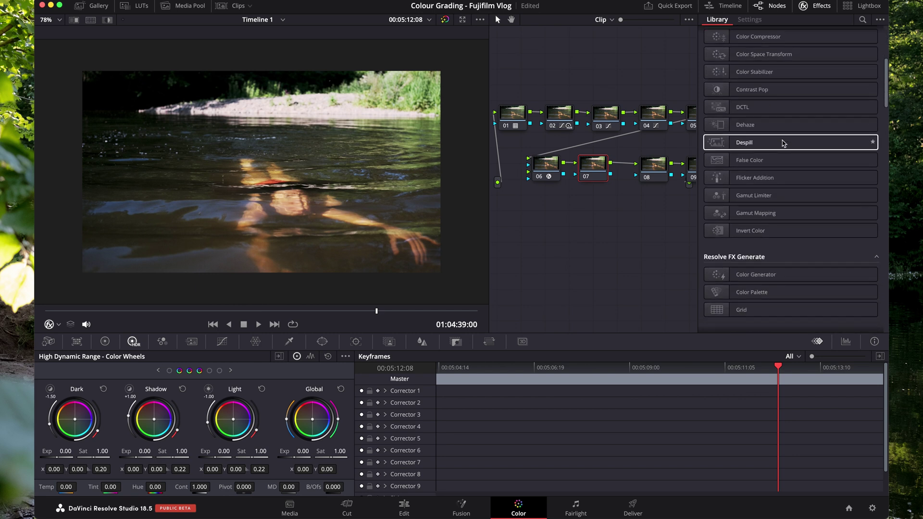
scroll(783, 143, "down", 17)
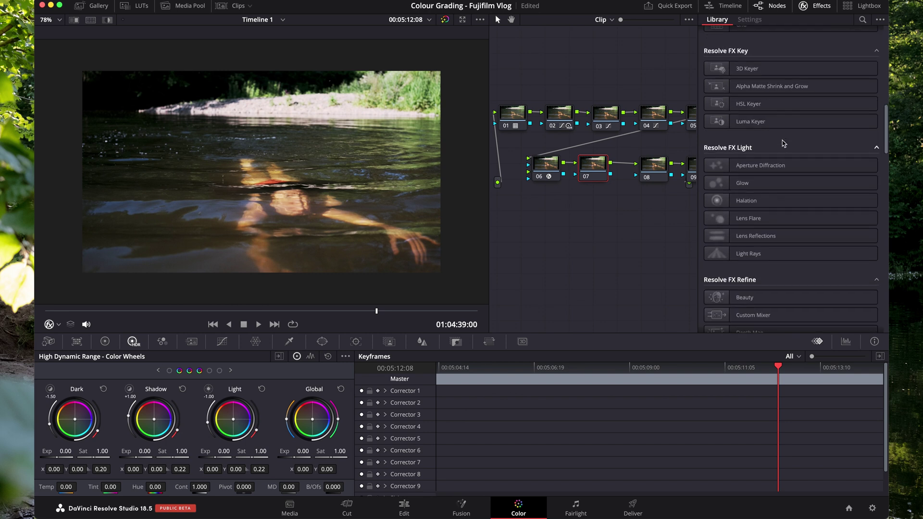
scroll(770, 159, "down", 6)
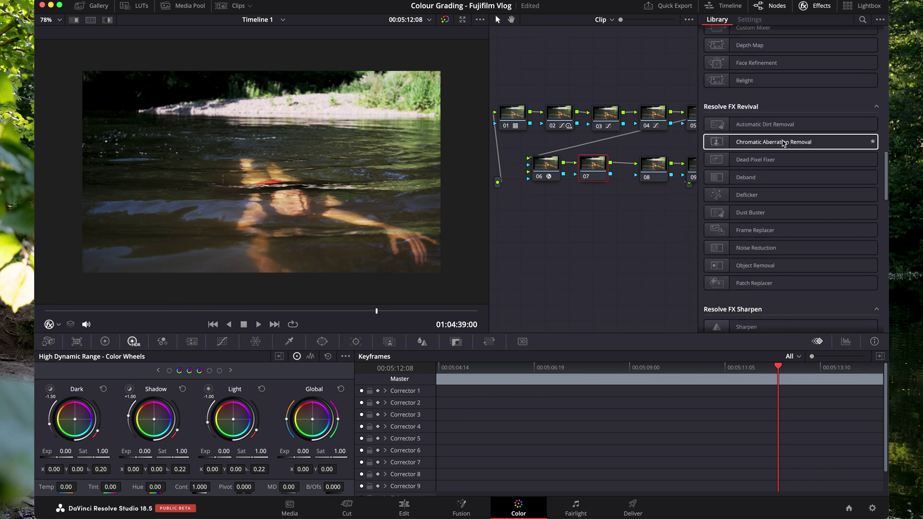
left_click_drag(740, 248, 596, 169)
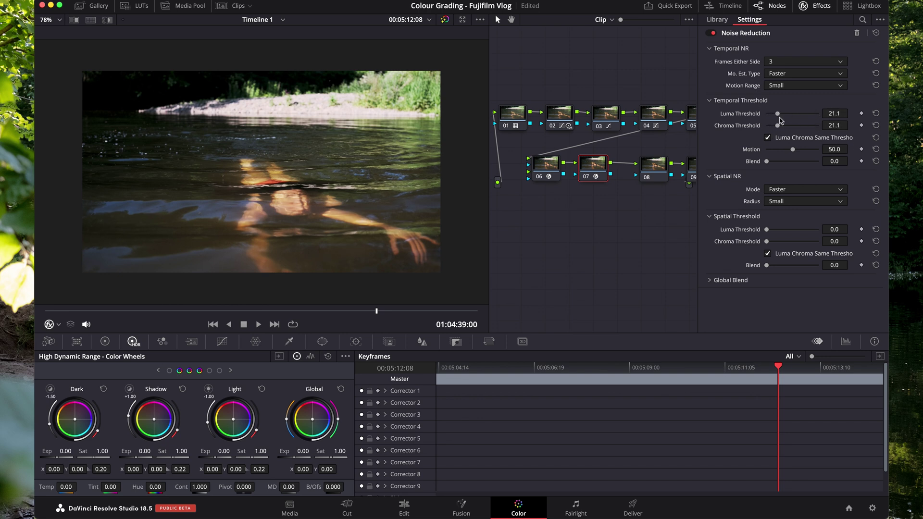
left_click(819, 8)
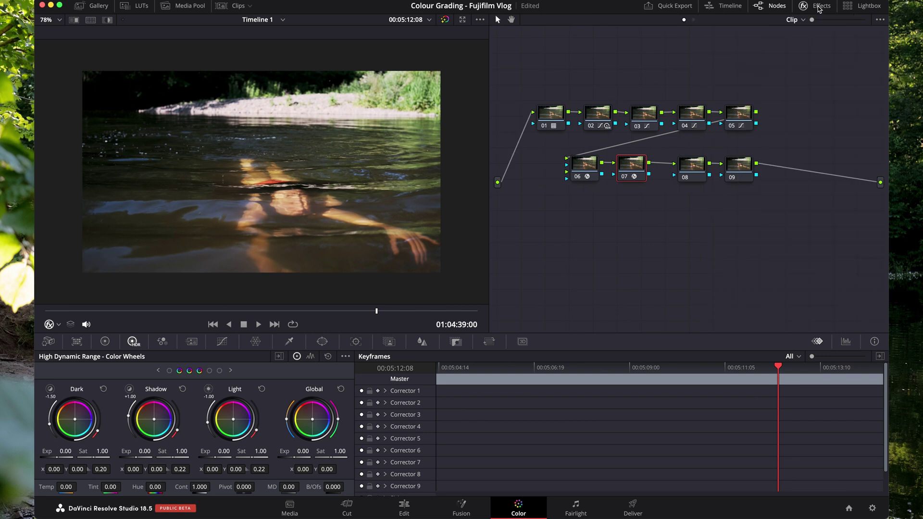
Review the clip in playback and add contrast to node 02's custom curve by lowering its shadow point and slightly raising its midtone point.
left_click_drag(136, 315, 203, 302)
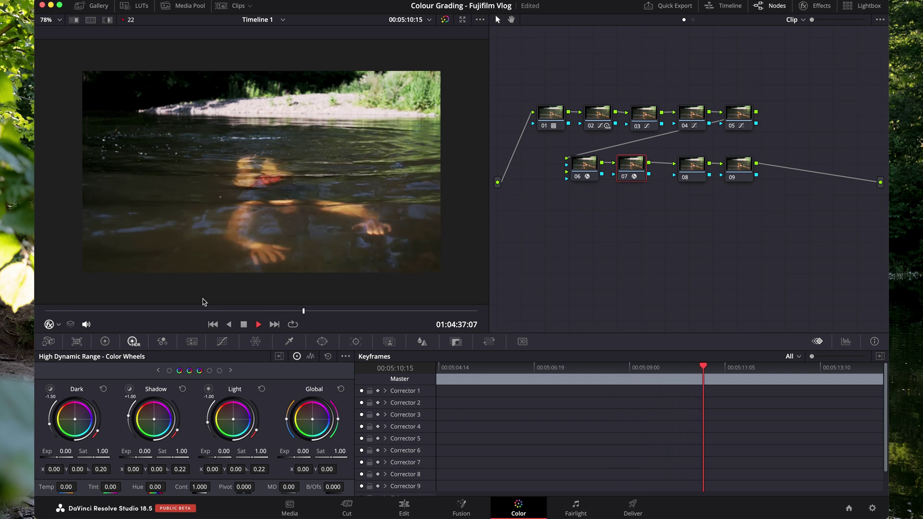
key("space")
left_click(597, 110)
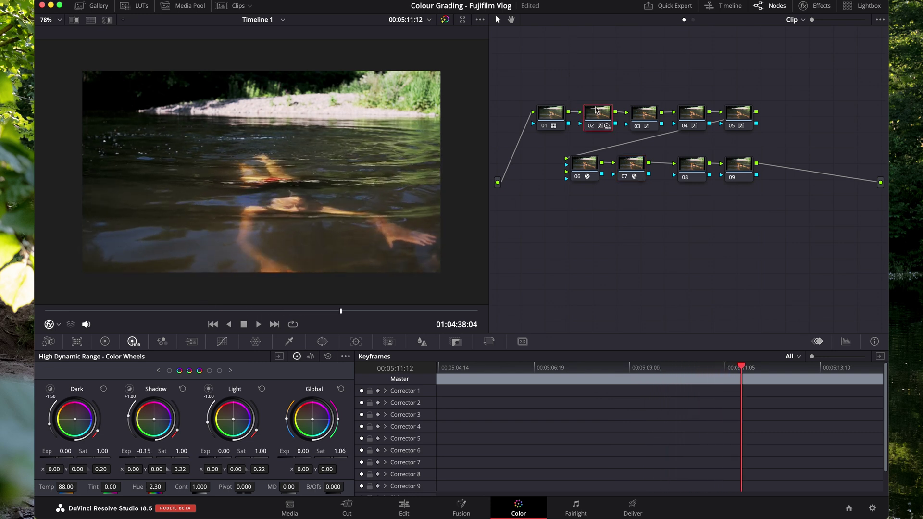
left_click(223, 342)
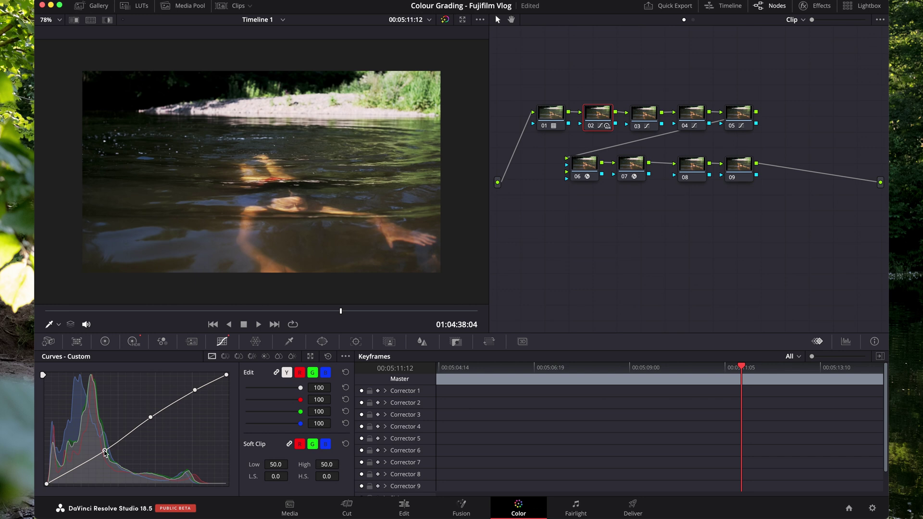
left_click_drag(105, 453, 101, 456)
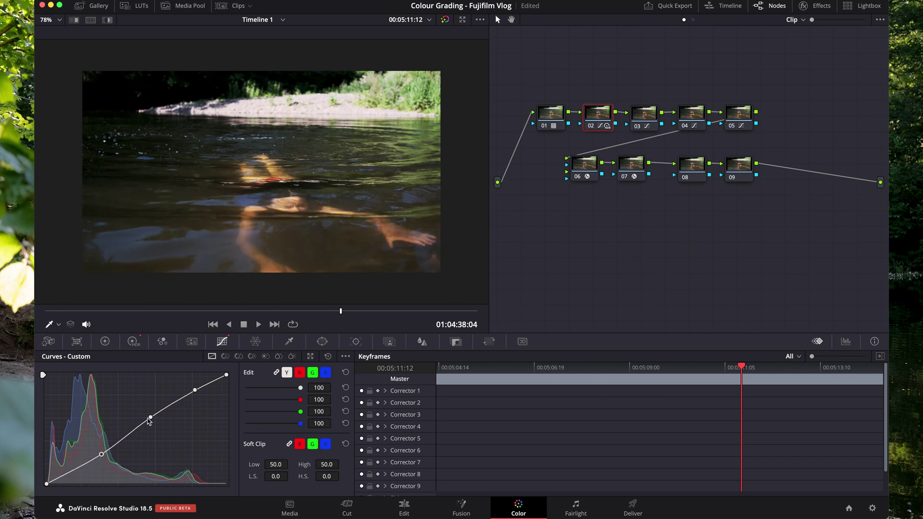
left_click_drag(151, 420, 149, 418)
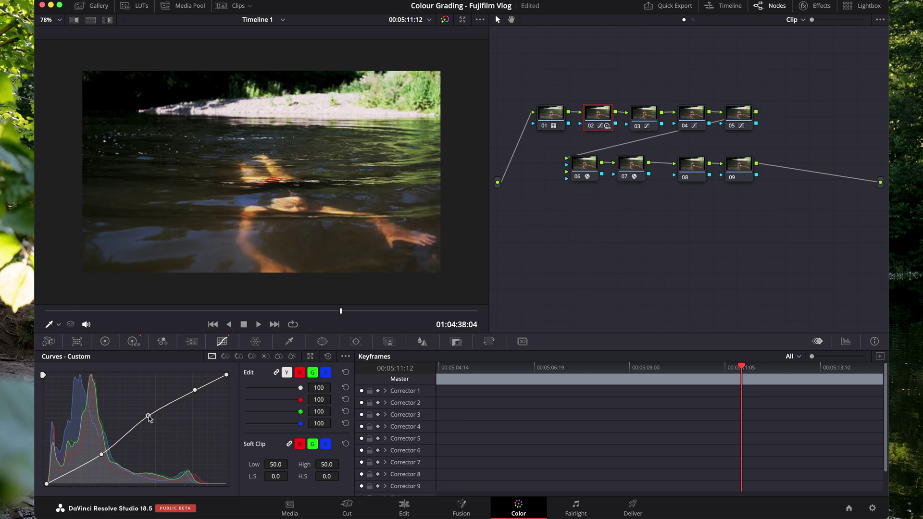
Play back the swimming clip through to the swimmer surfacing and check the finished grade.
key("space")
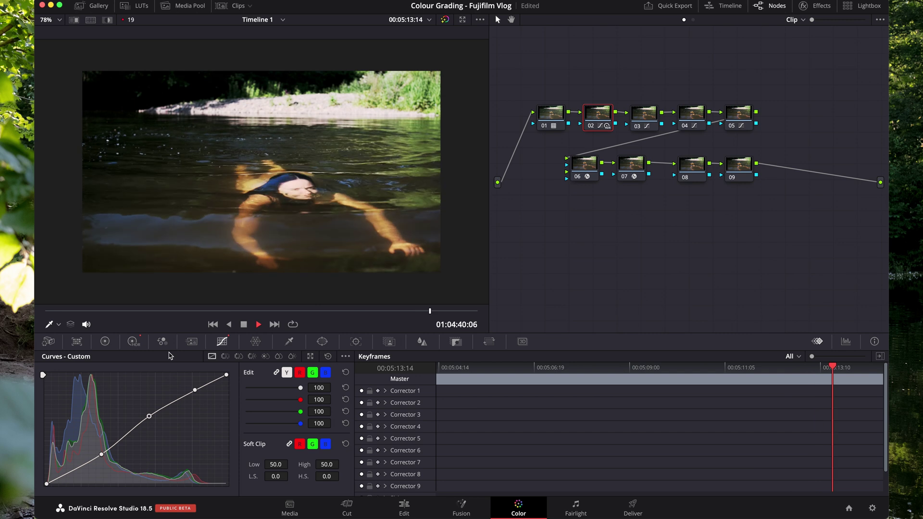
key("space")
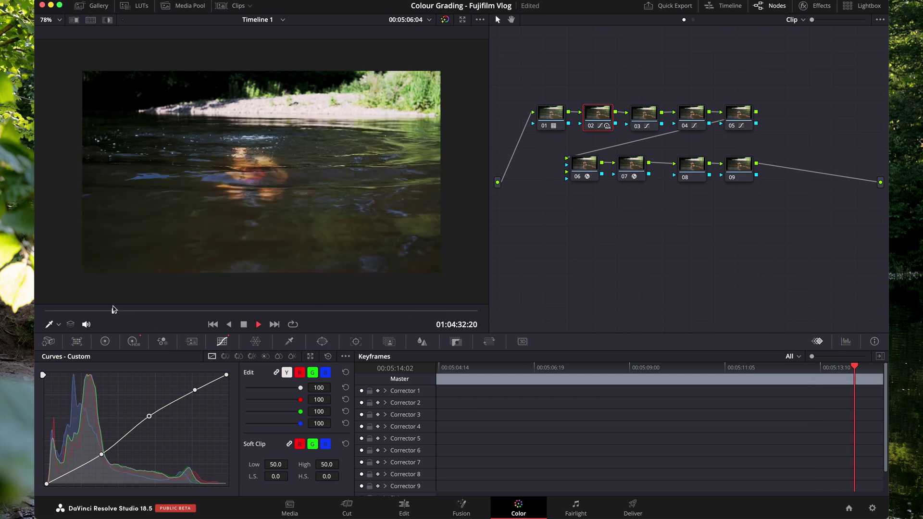
left_click(116, 310)
key("space")
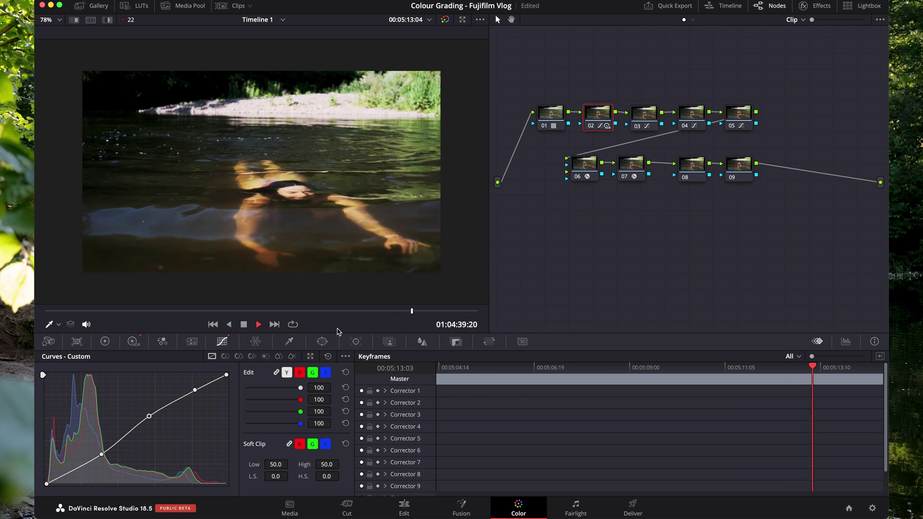
key("space")
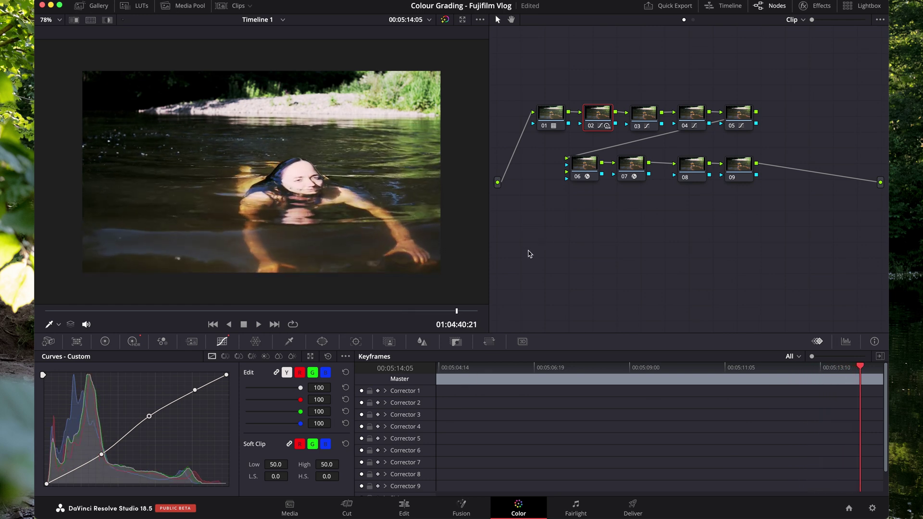
Compare the grade with the ungraded F-Log clip by removing nodes 02 to 09, clearing node 01, playing the clip and undoing the removal.
left_click_drag(763, 218, 579, 262)
left_click_drag(190, 314, 173, 315)
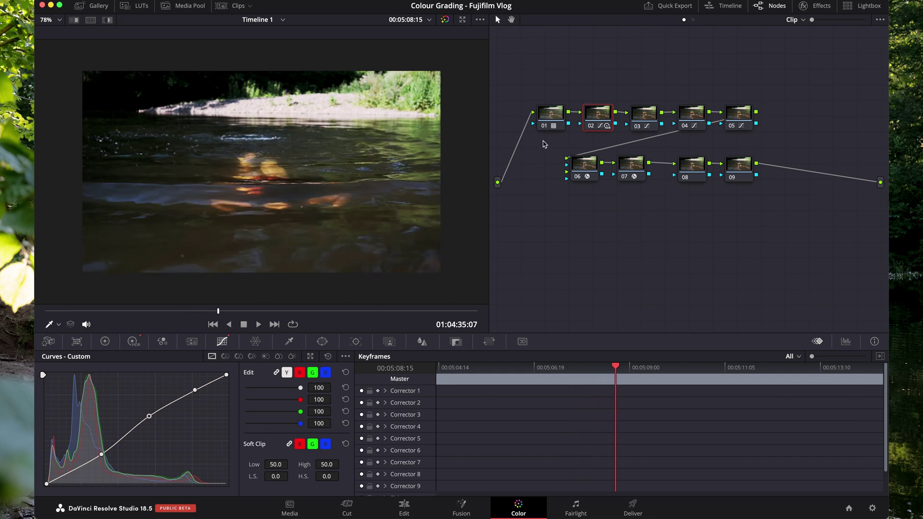
left_click(255, 312)
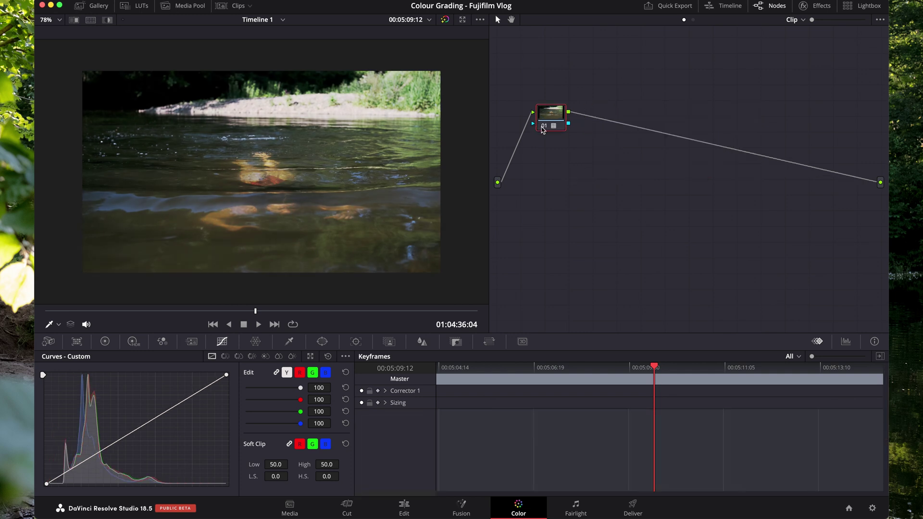
right_click(554, 120)
left_click(603, 124)
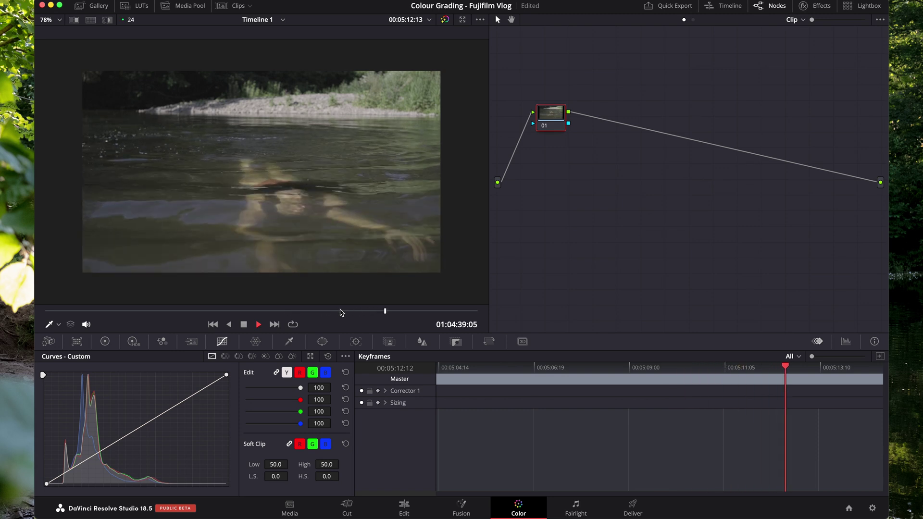
left_click(186, 312)
key("ctrl+z")
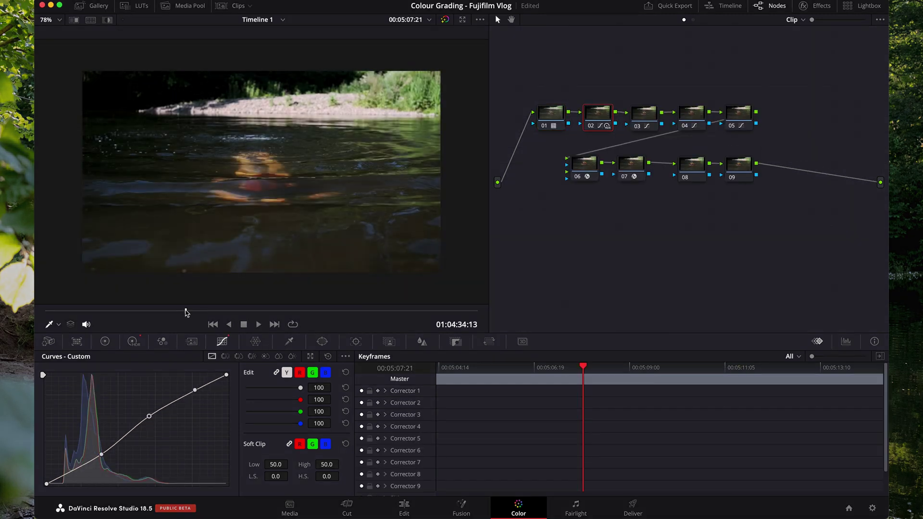
key("space")
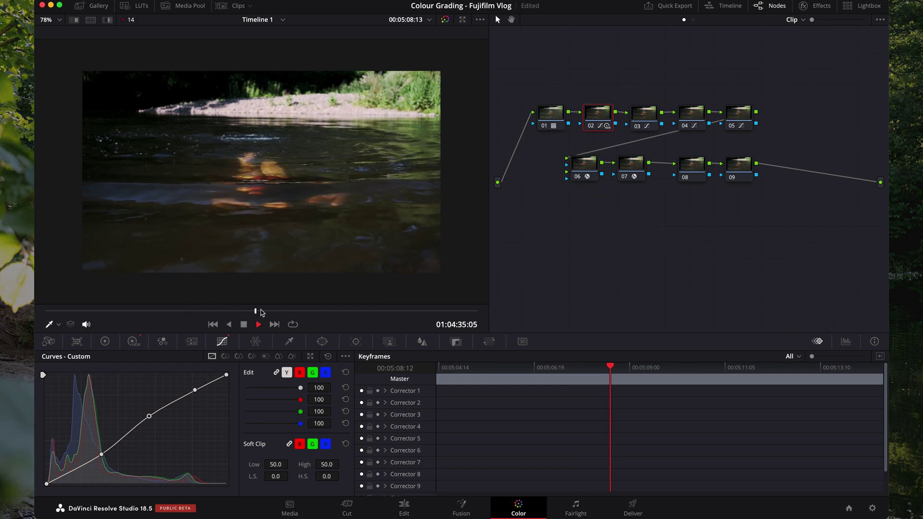